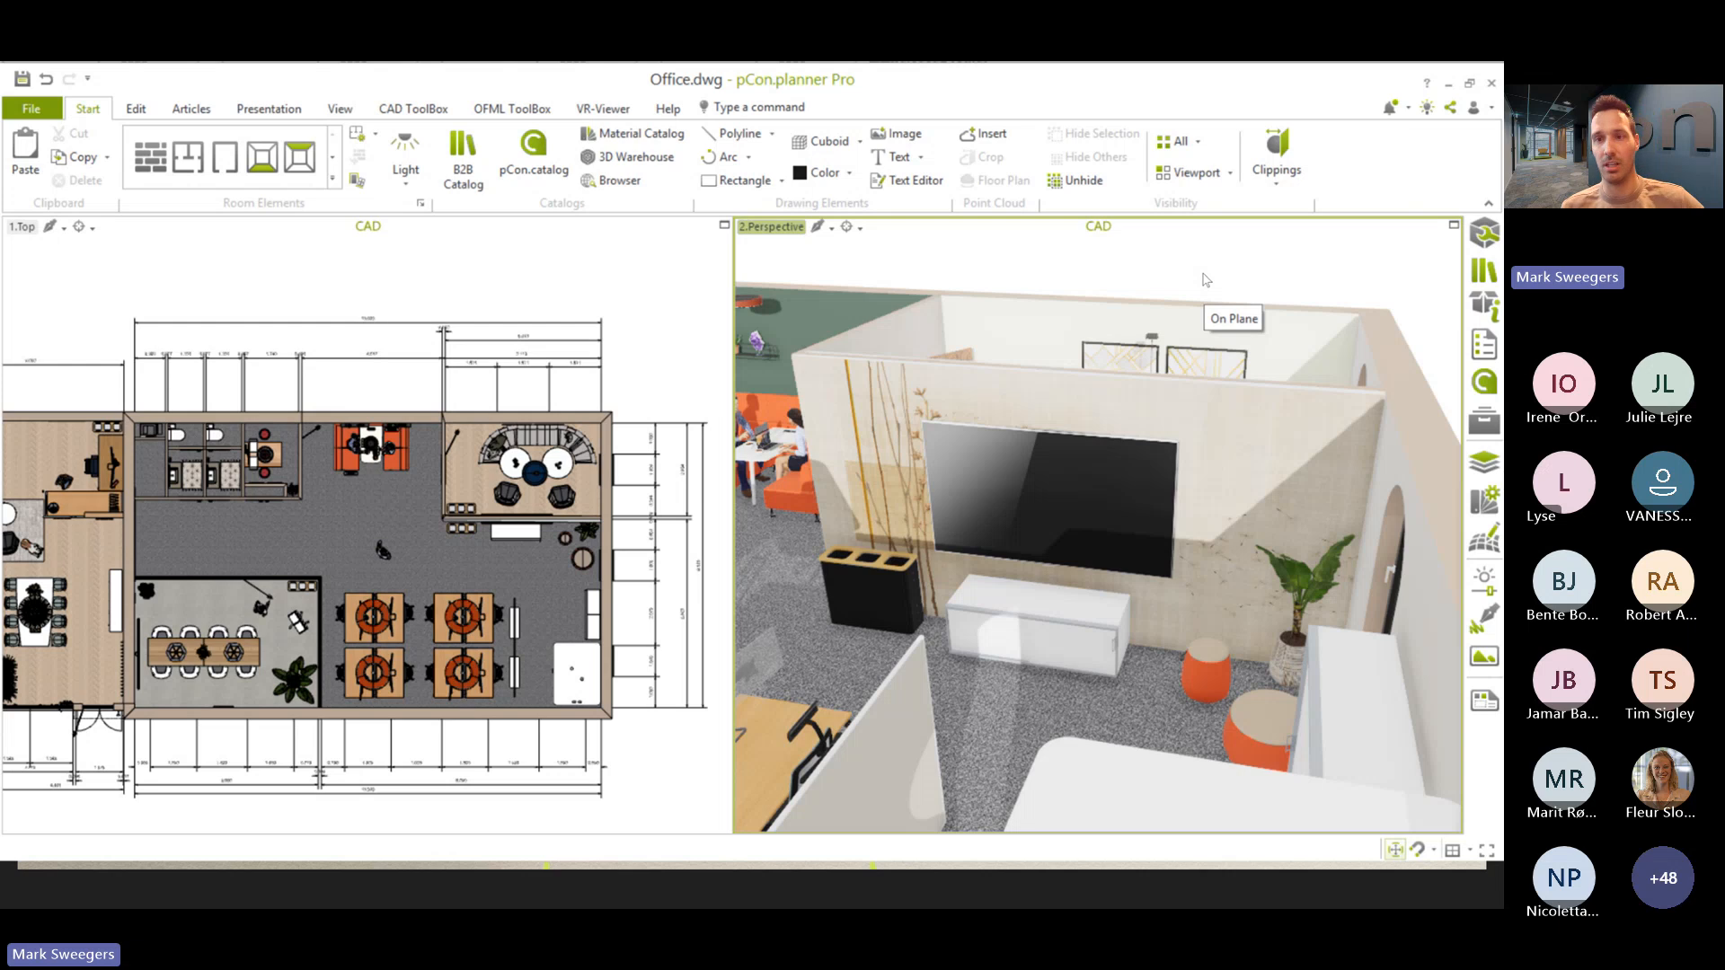
- Open the material editor and pick the wallpaper material from the wall behind the TV in the perspective view
mouse_move(1223, 438)
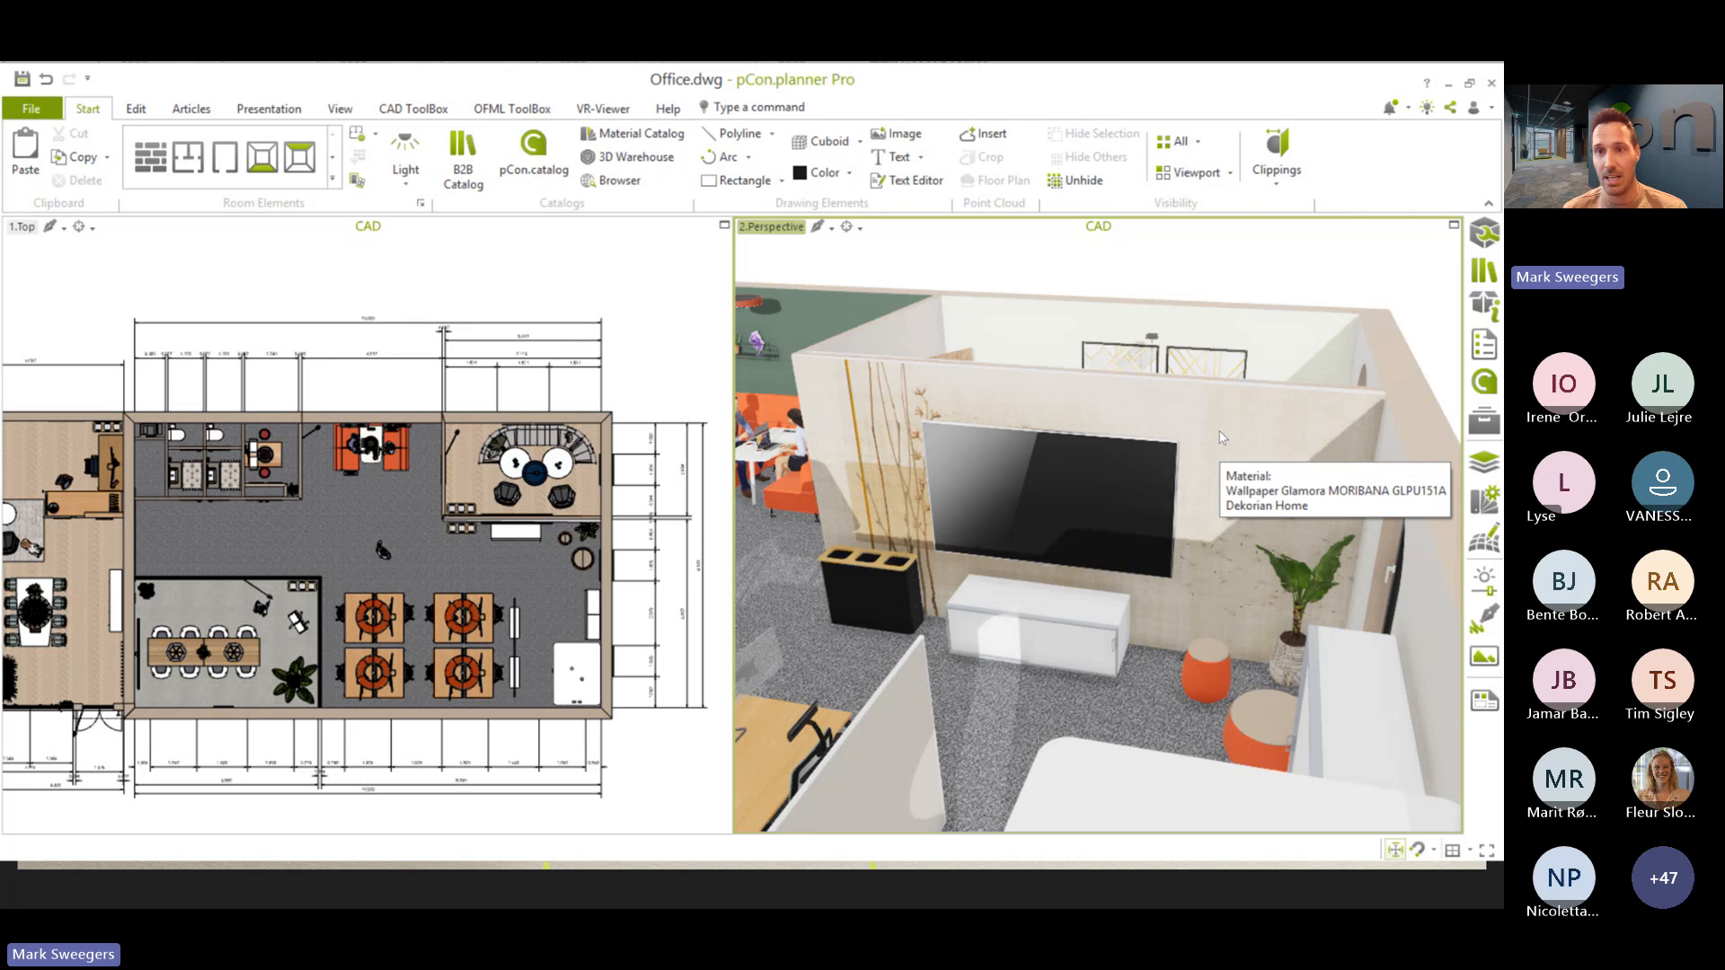
click(1457, 462)
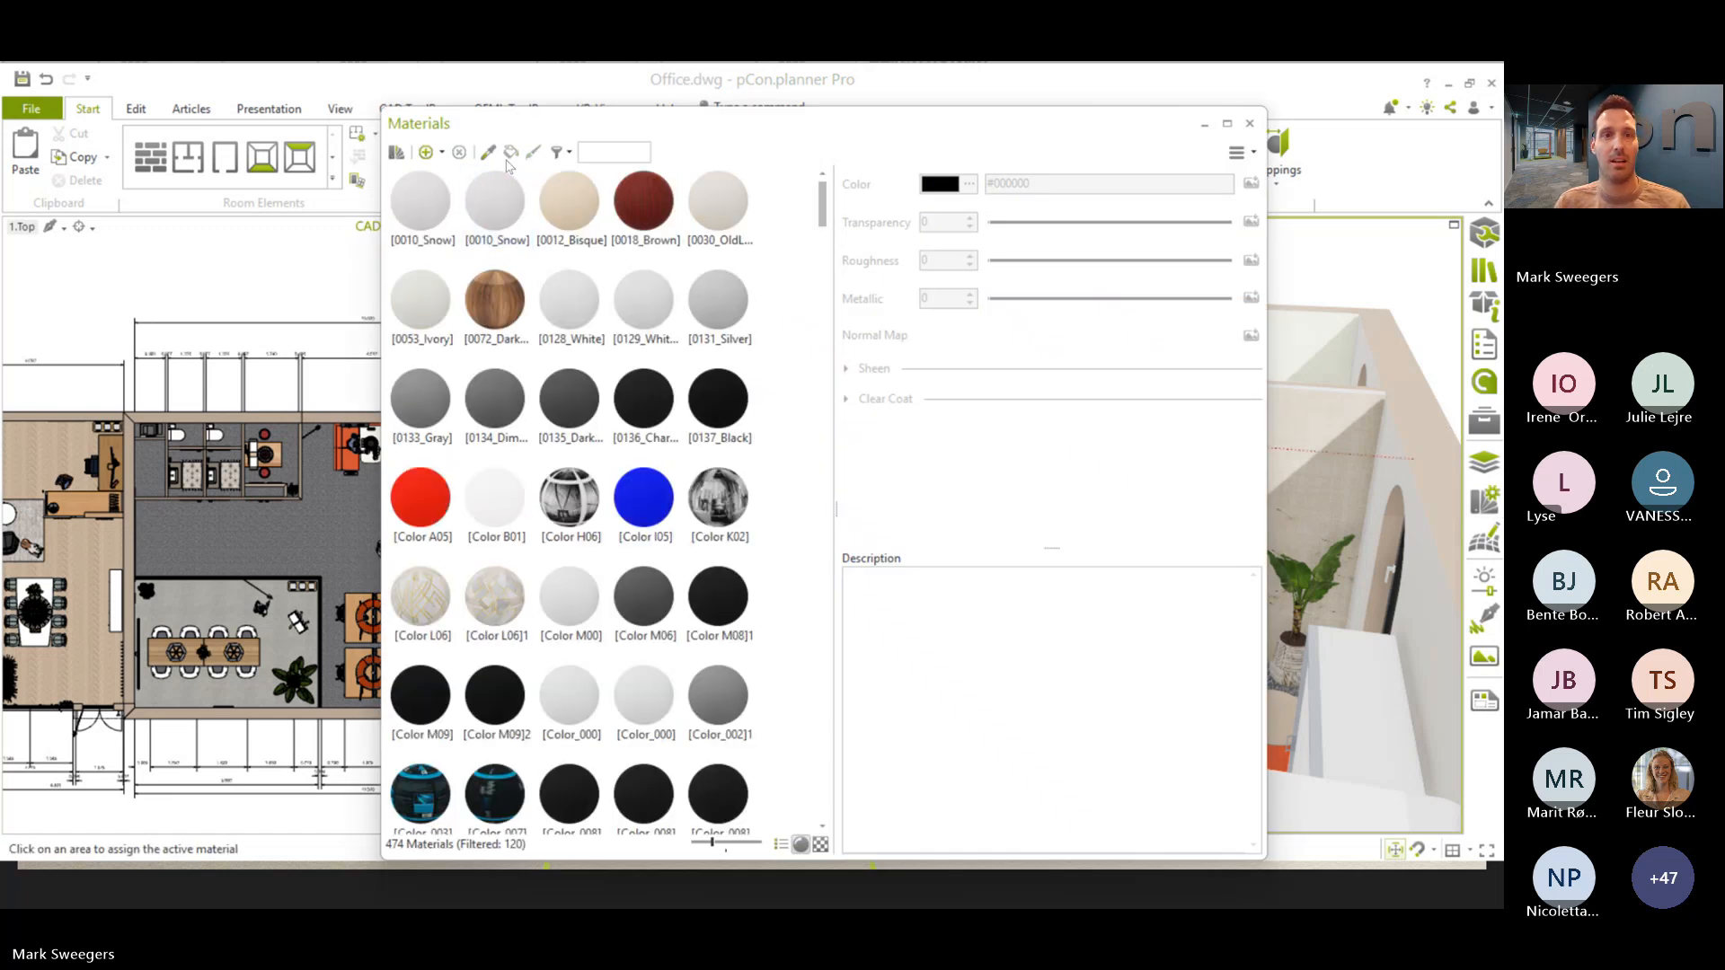
click(487, 152)
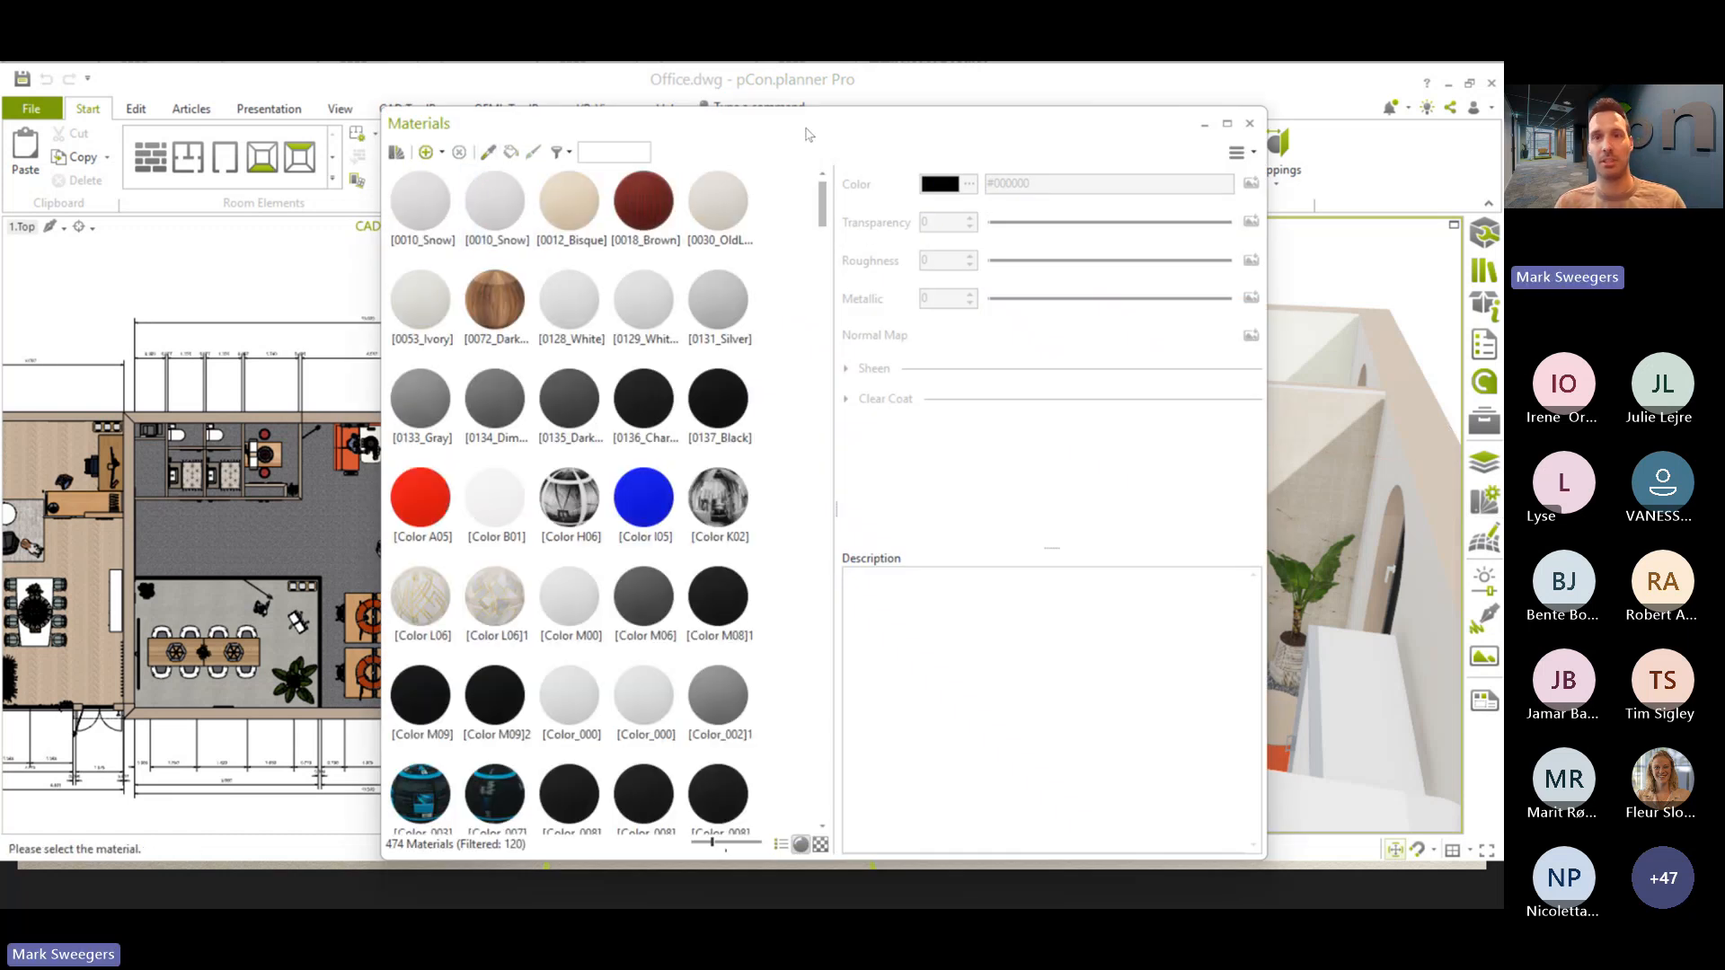
click(1314, 451)
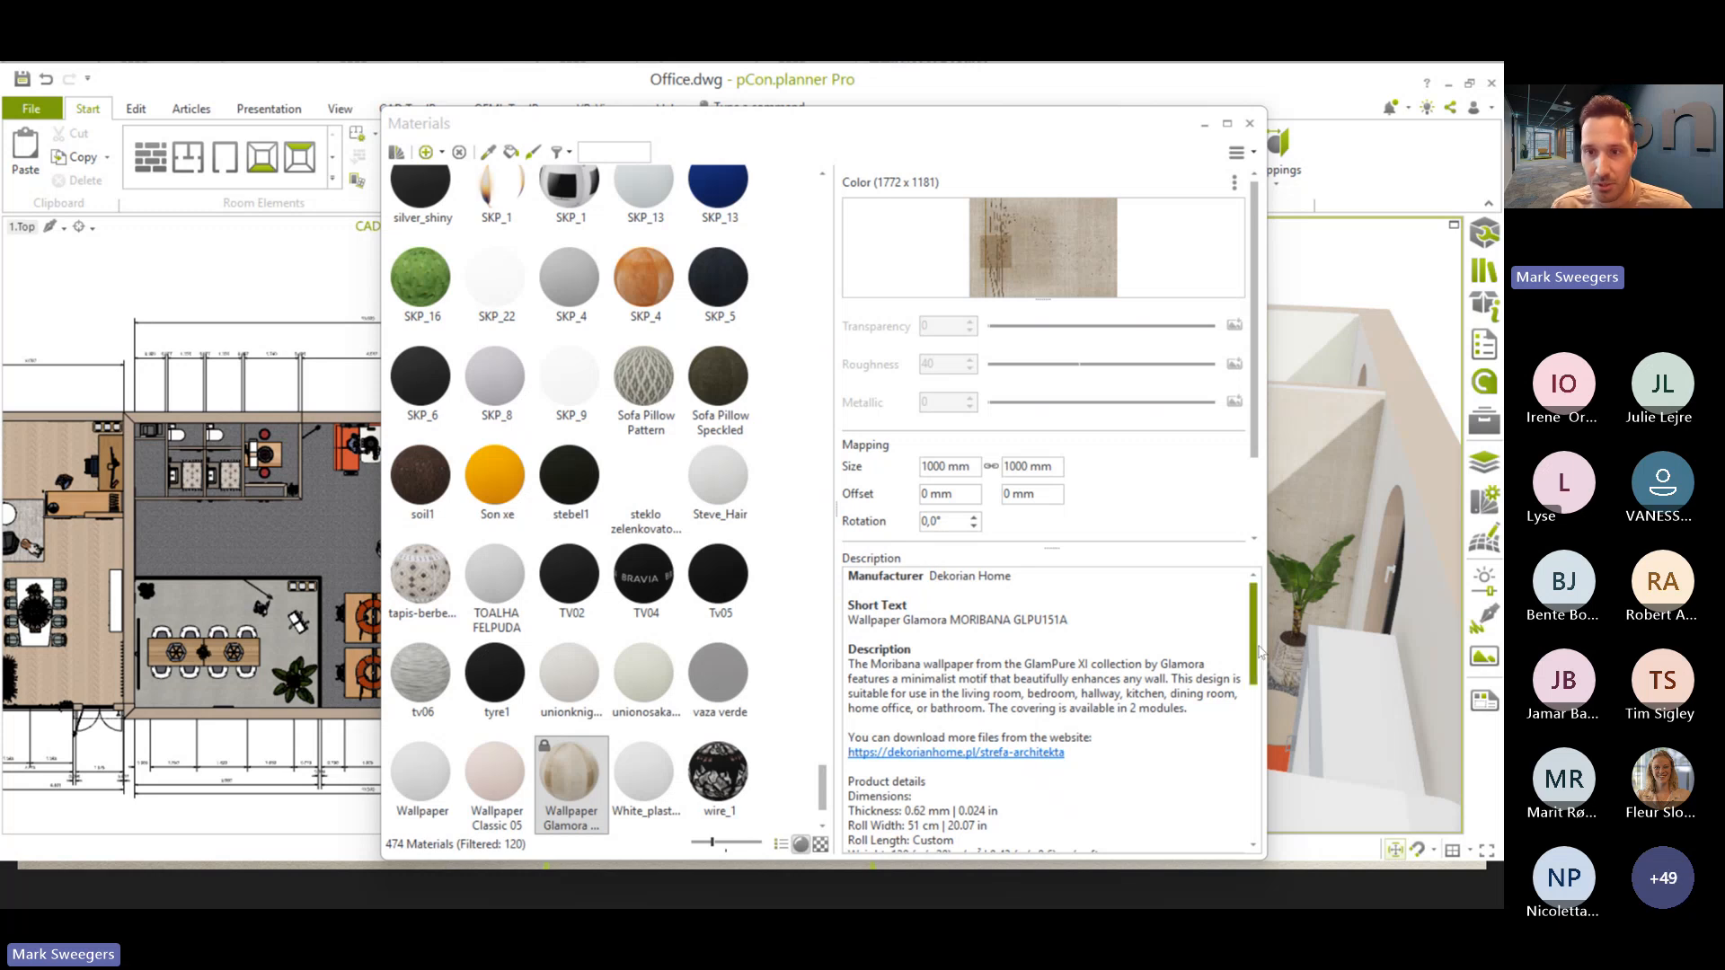
- Maximize the material editor, widen its details area and read through the Wallpaper Glamora MORIBANA GLPU151A description
drag(1255, 651, 1259, 678)
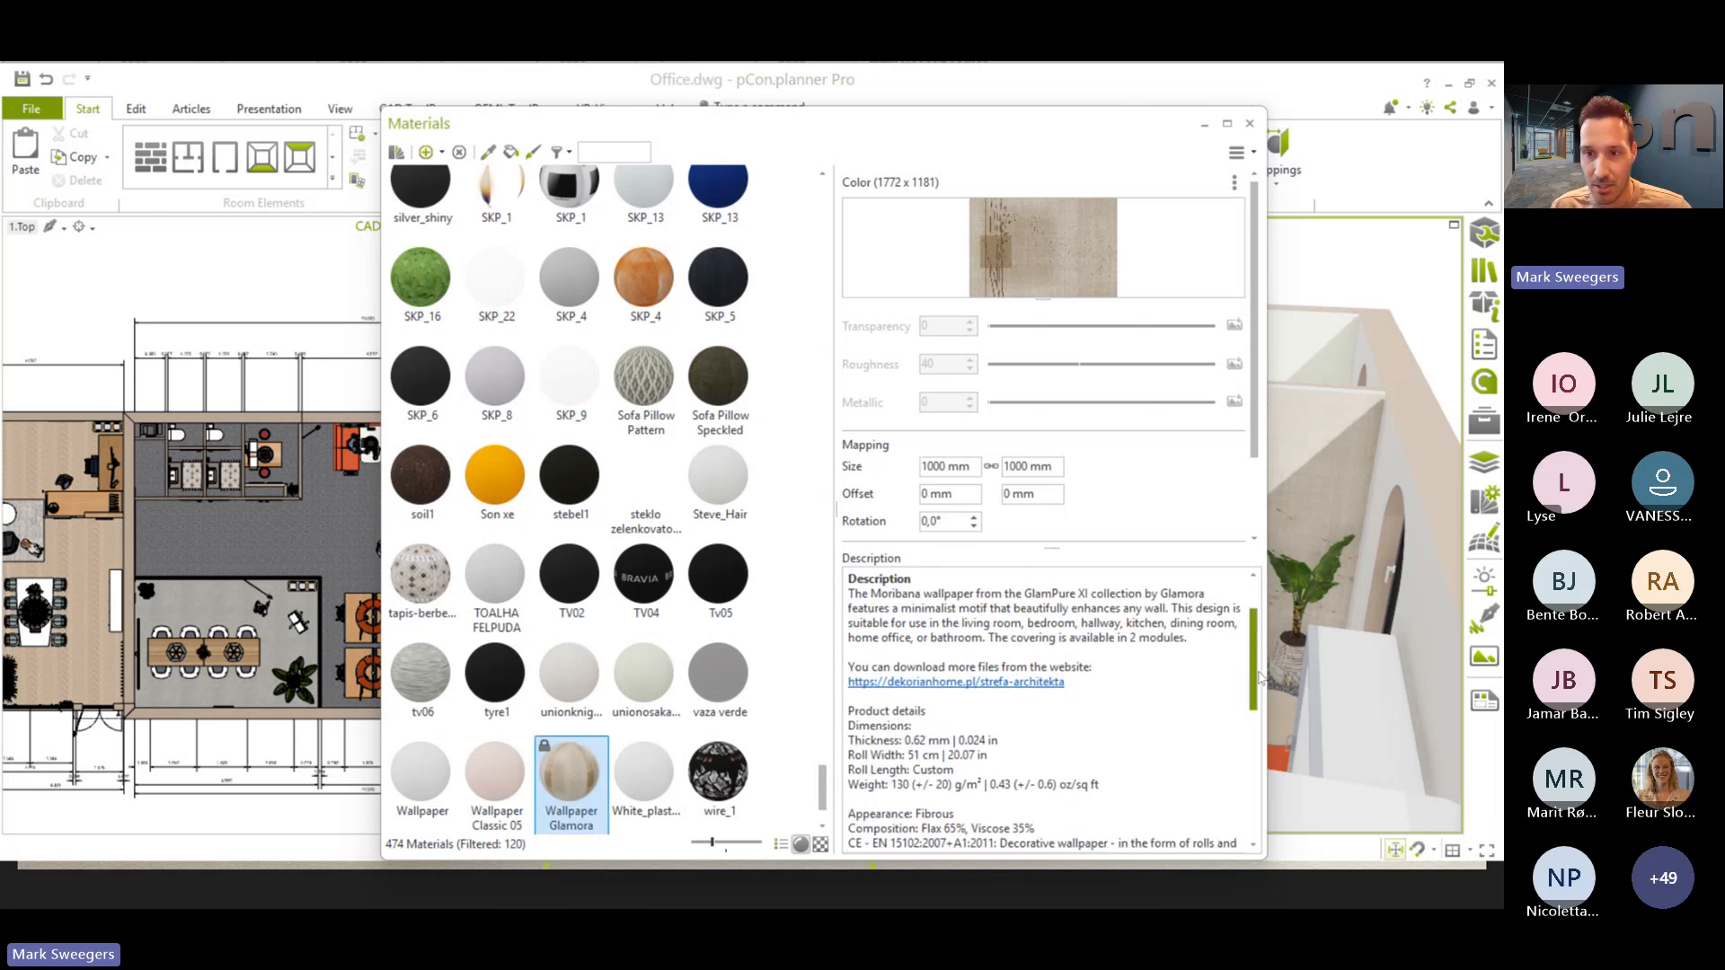
click(1228, 129)
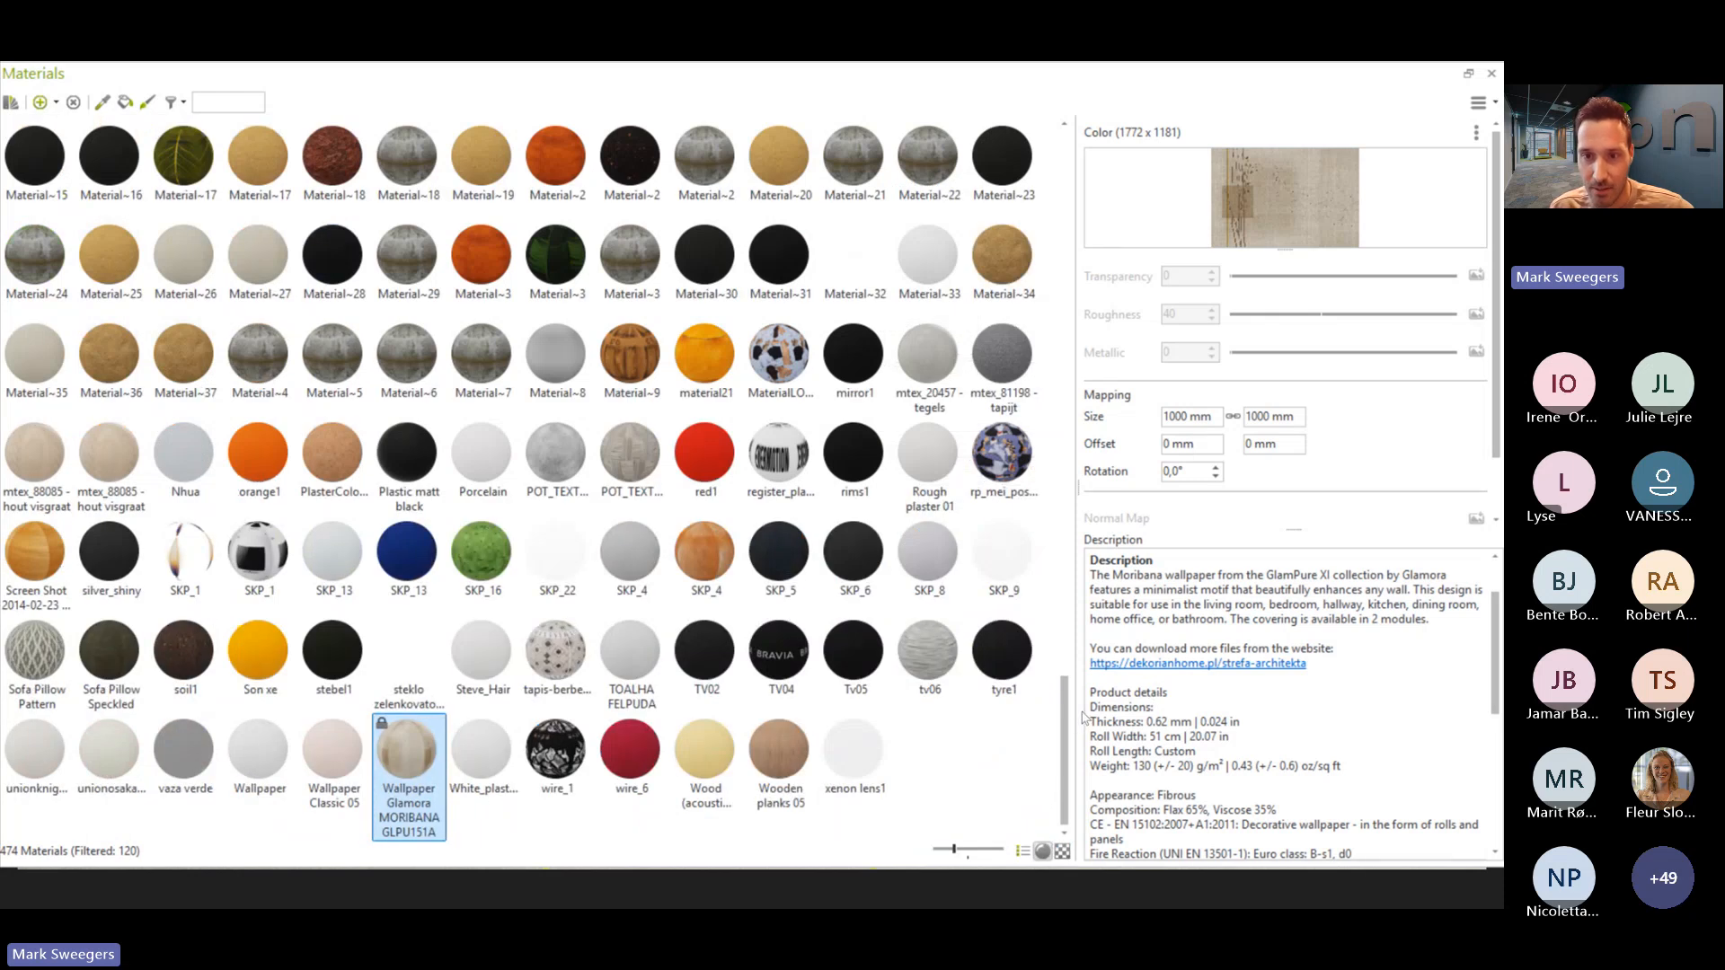
drag(1078, 722, 872, 696)
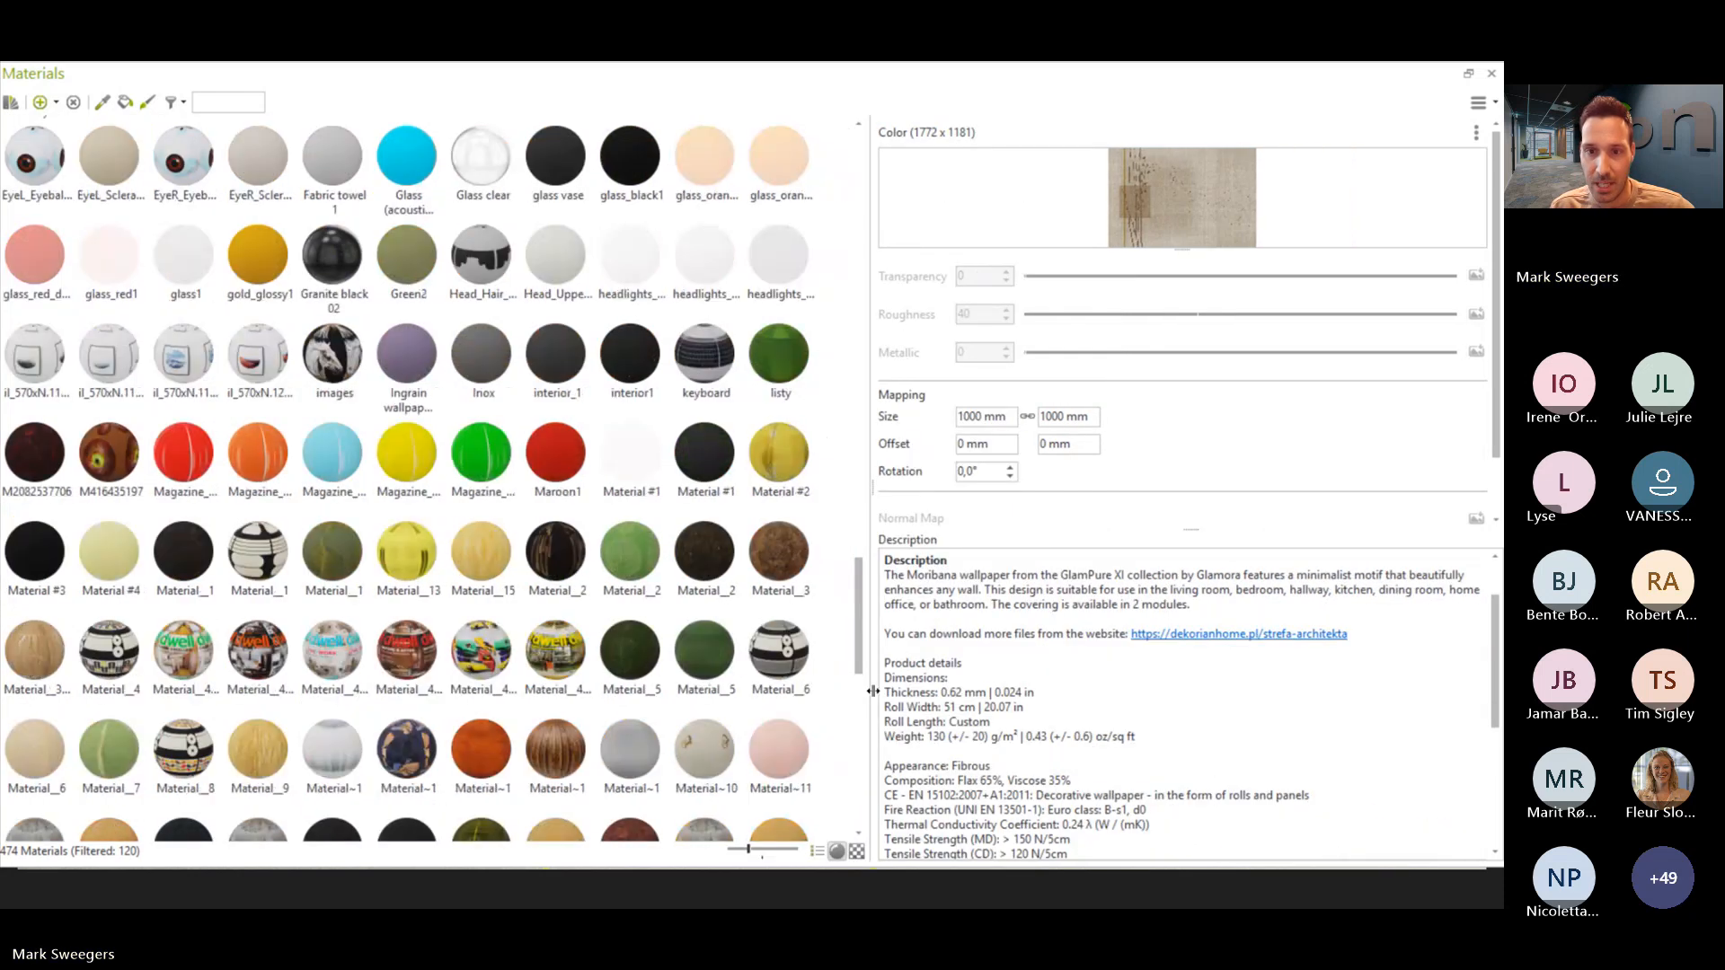
click(1029, 661)
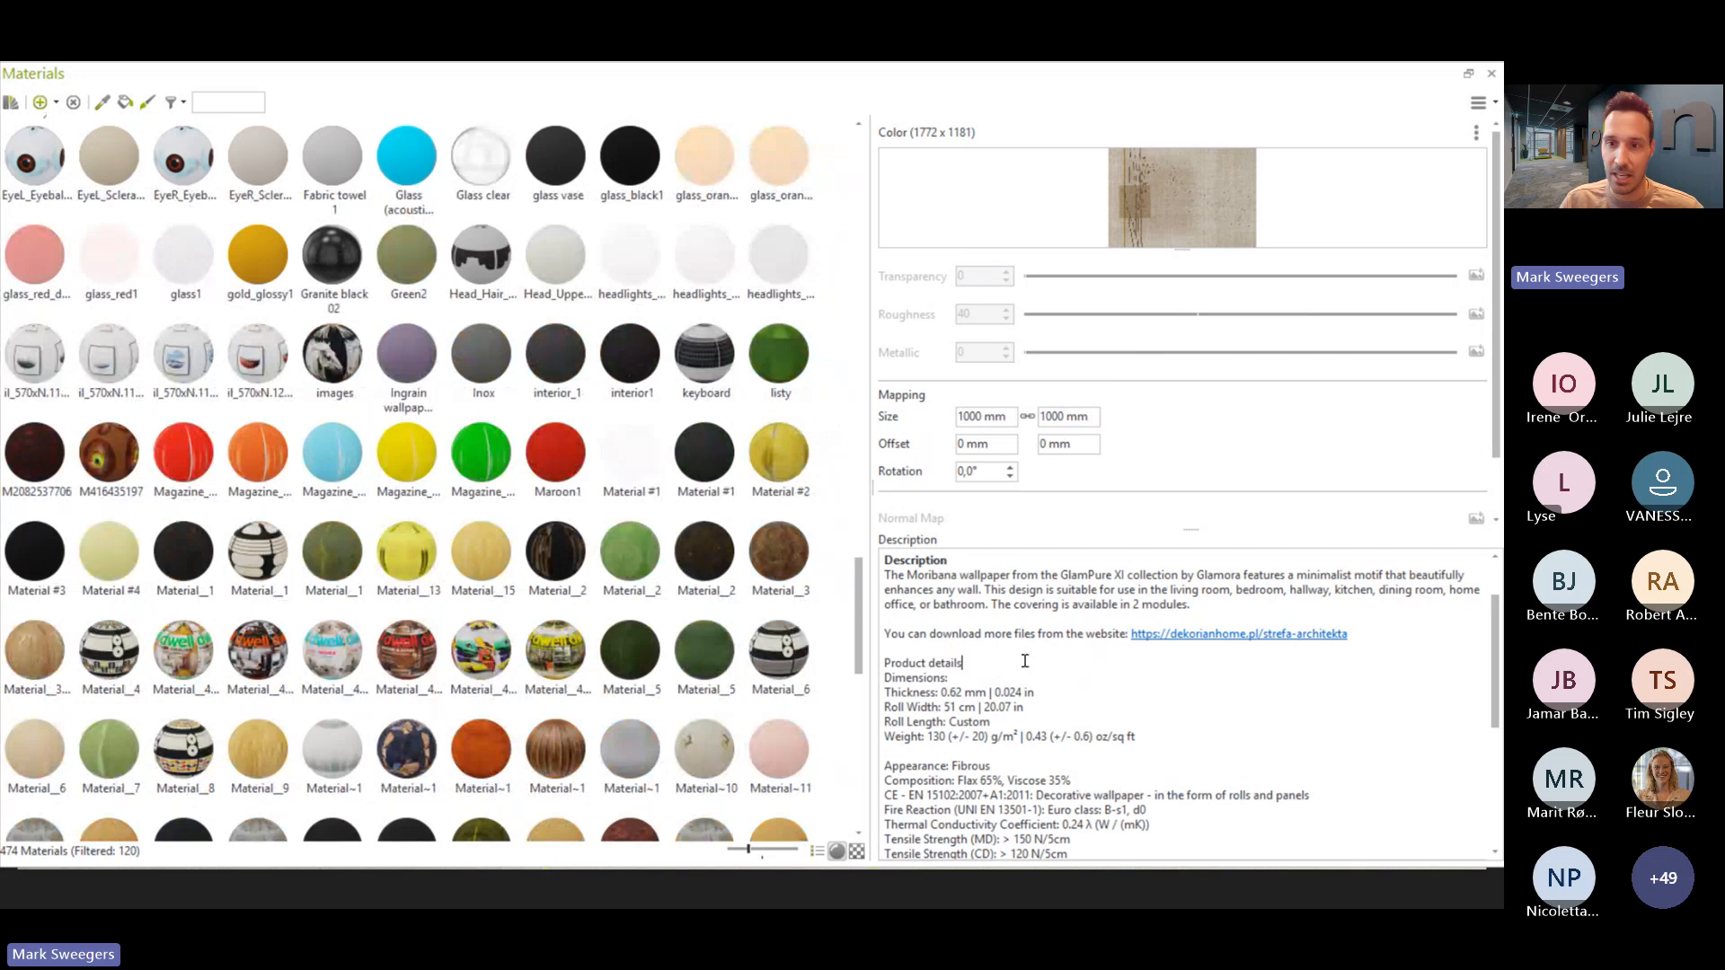
scroll(1024, 665, down, 6)
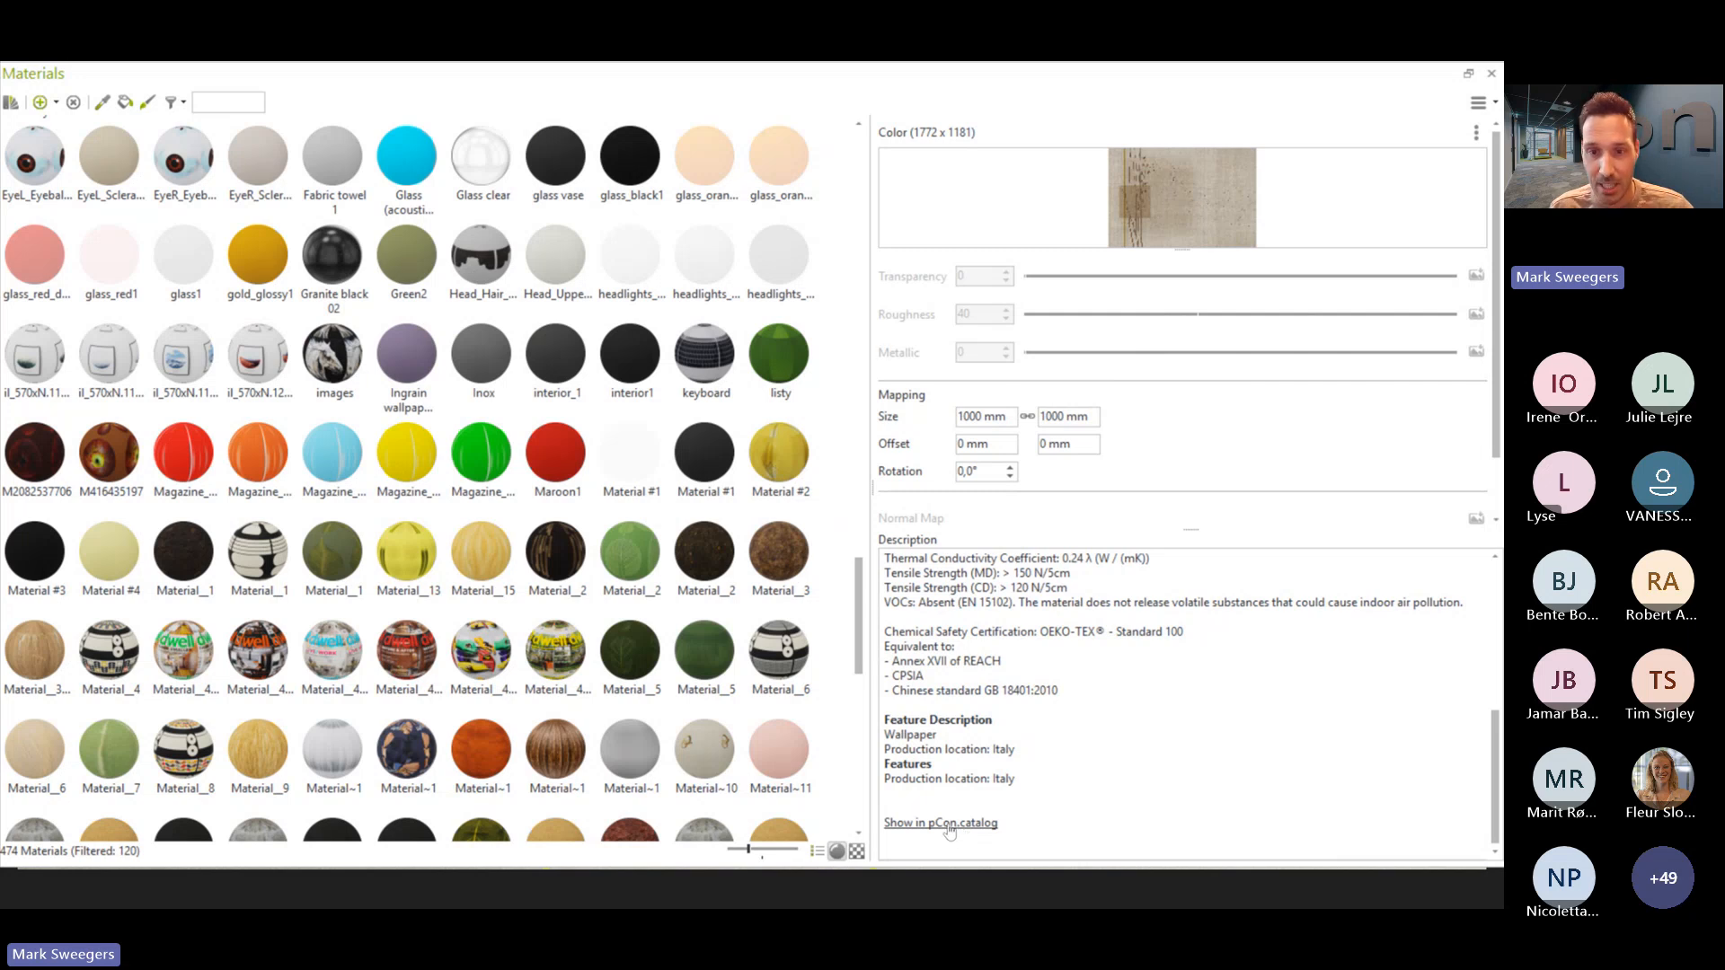
- Show the wallpaper in pCon.catalog and enlarge the catalog window to view its product images
click(950, 824)
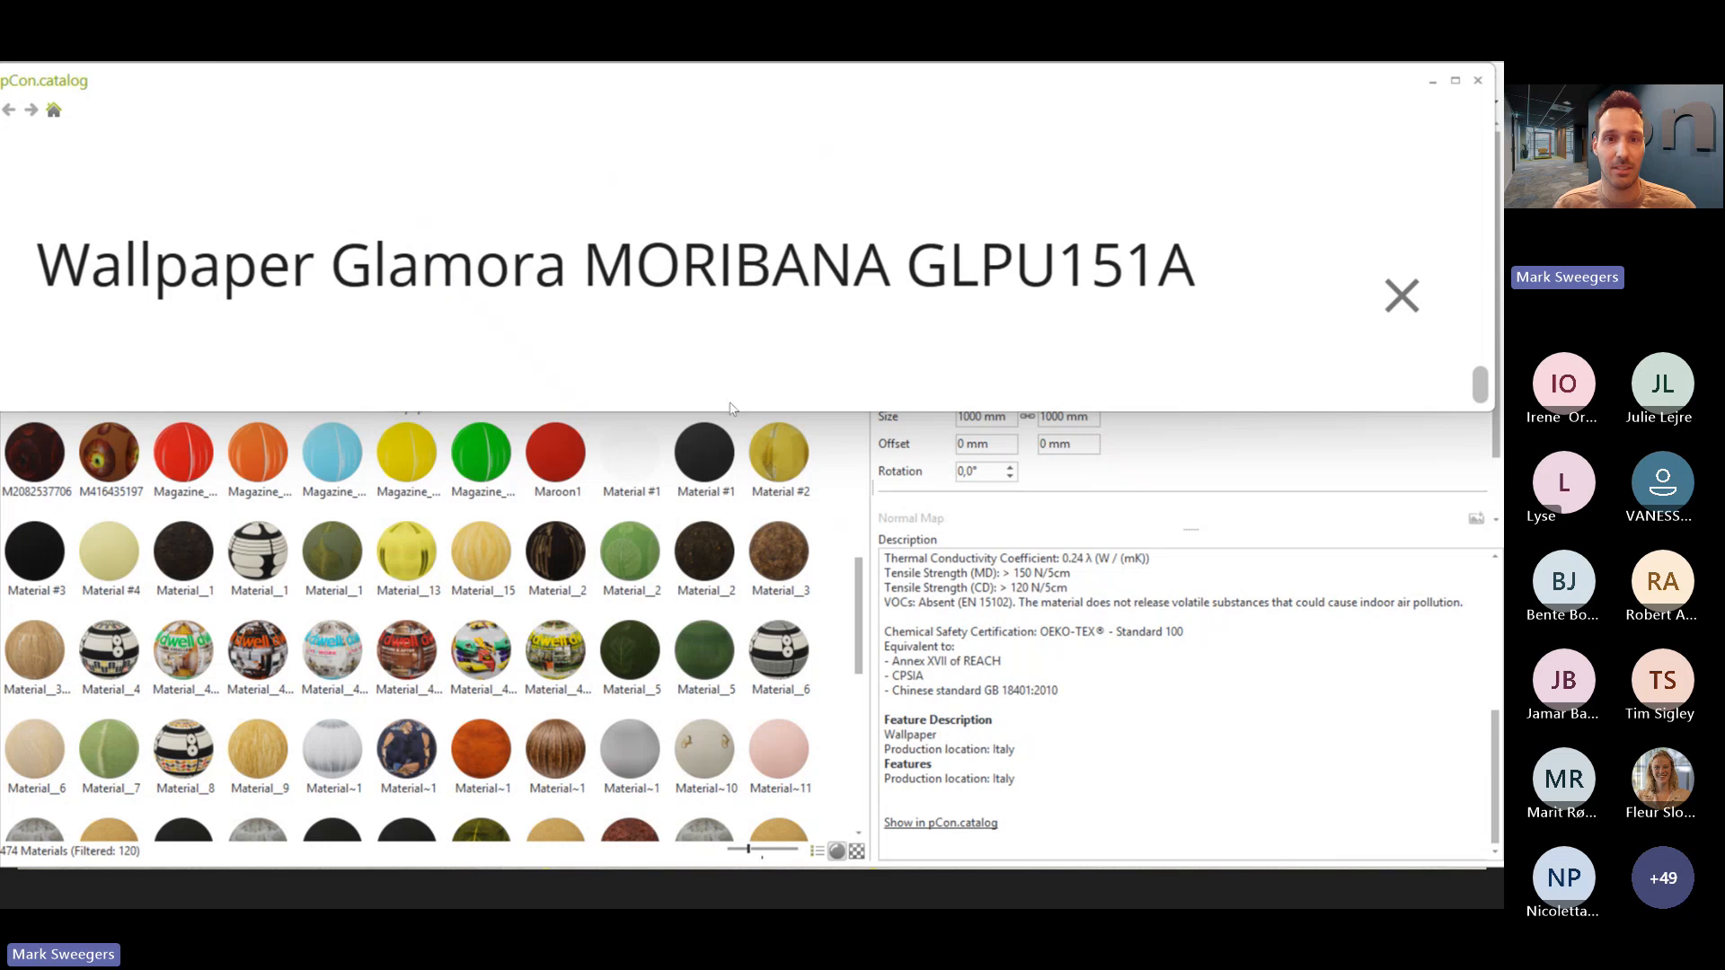
scroll(732, 406, down, 1)
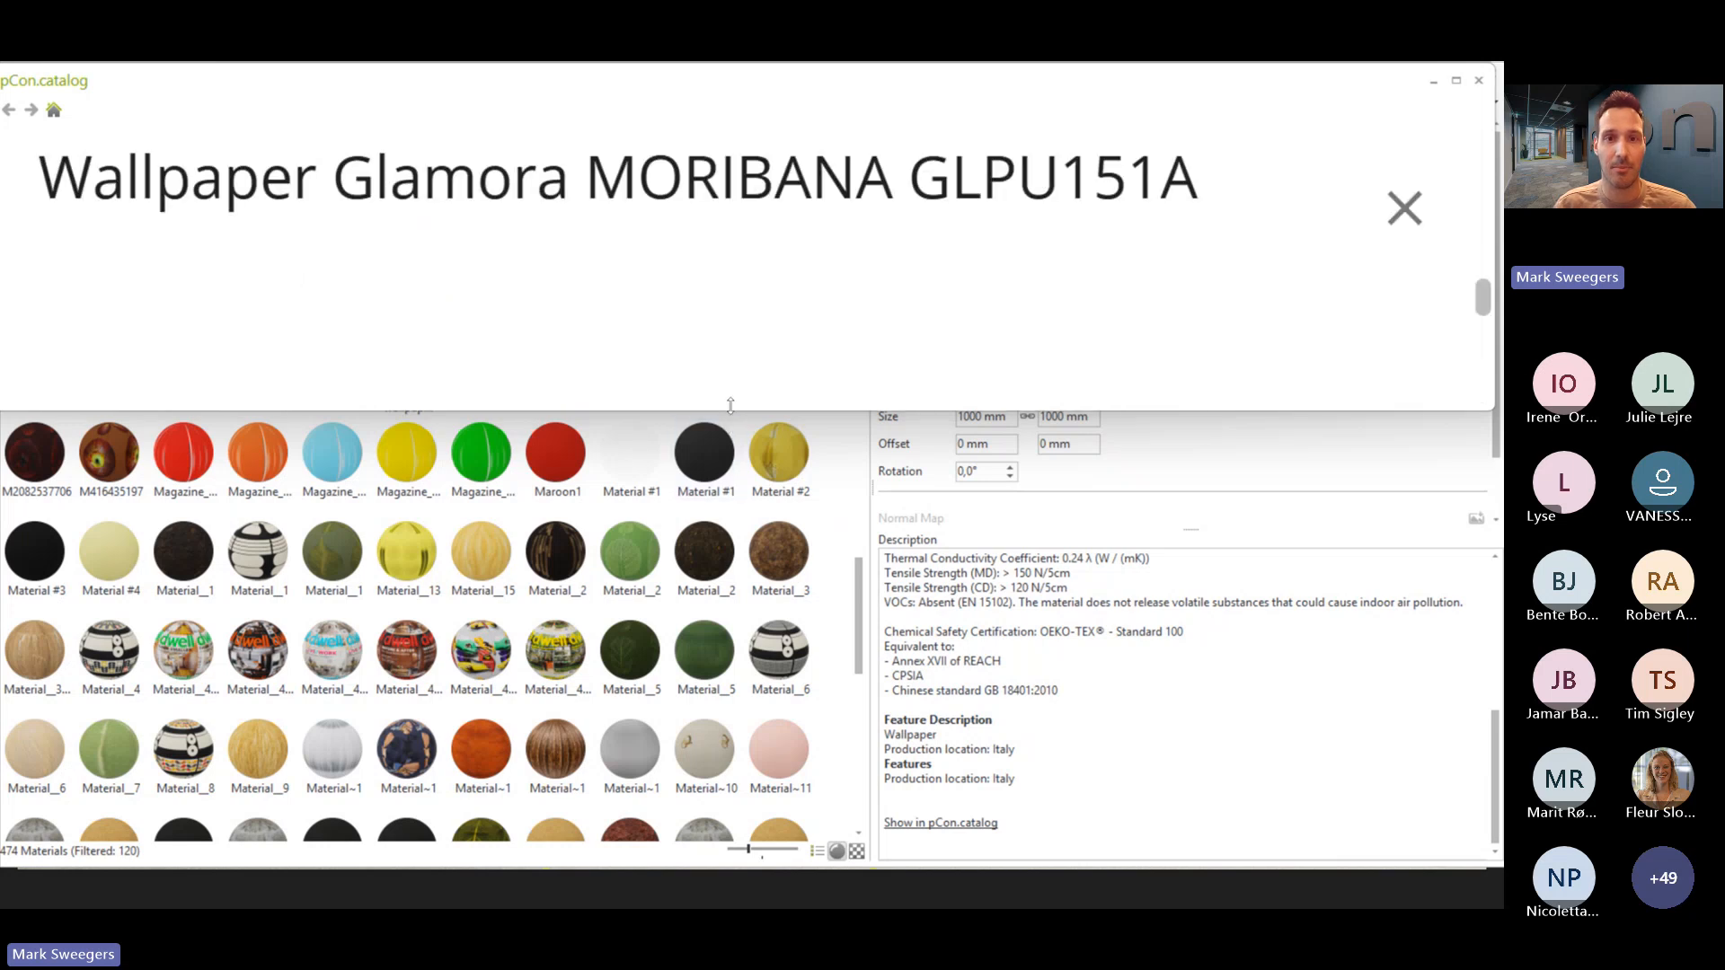
click(759, 450)
drag(1238, 413, 1204, 787)
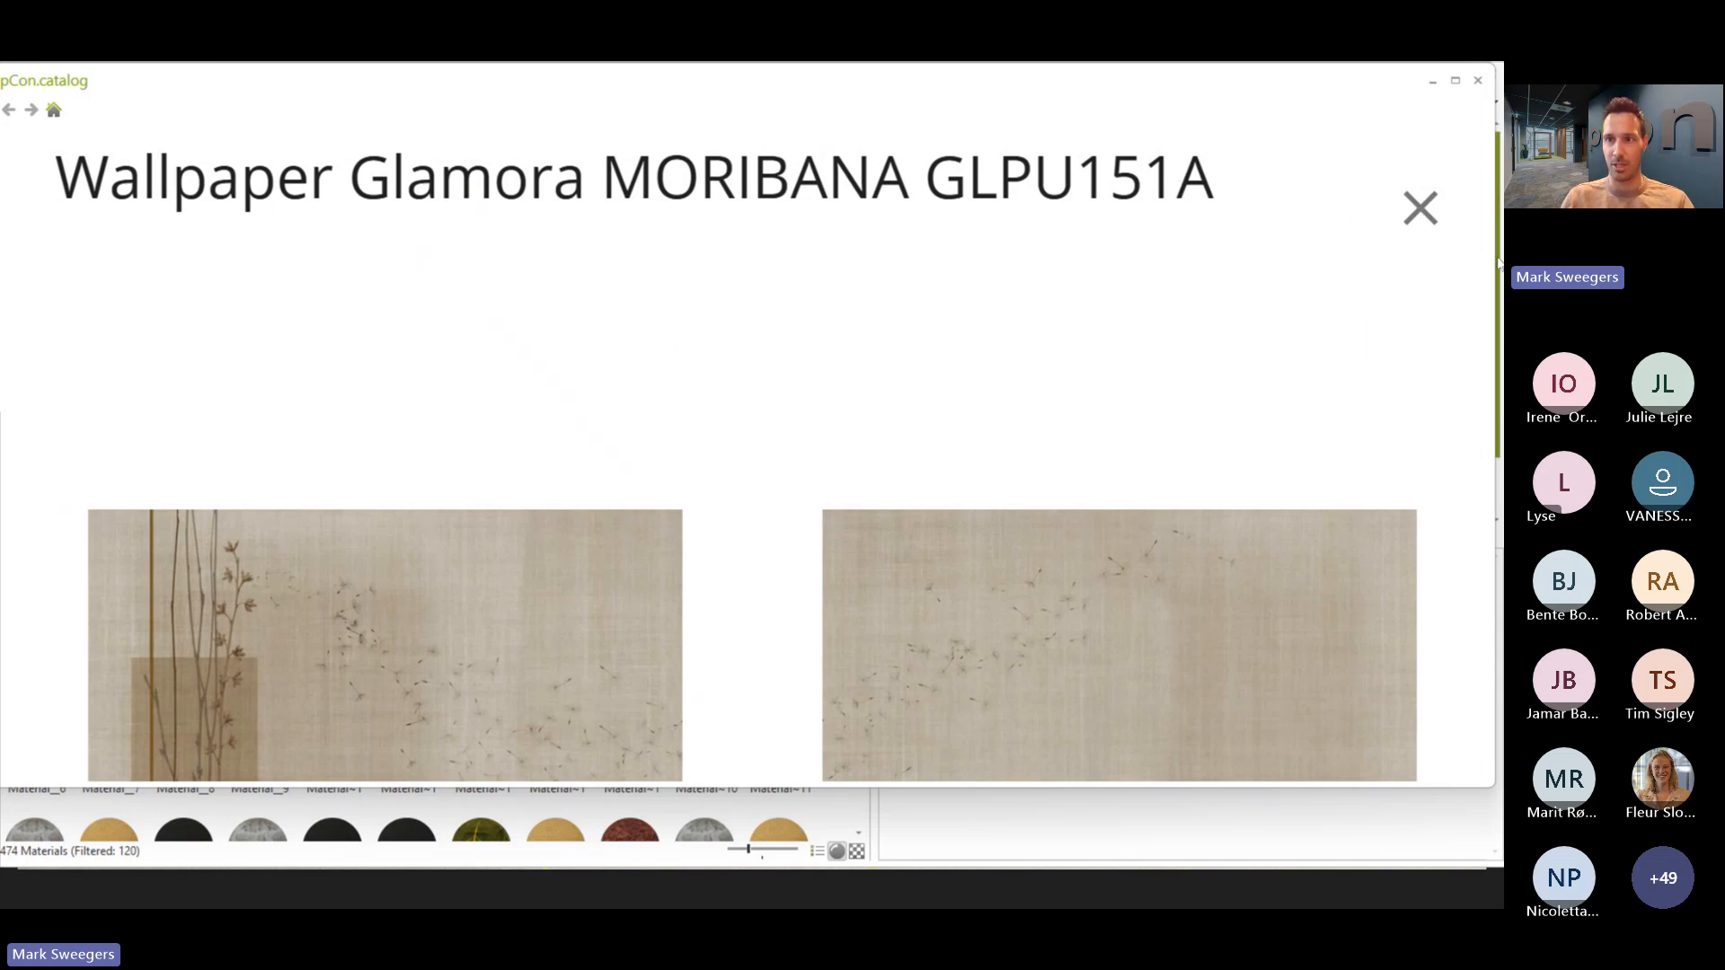
drag(1498, 258, 1495, 319)
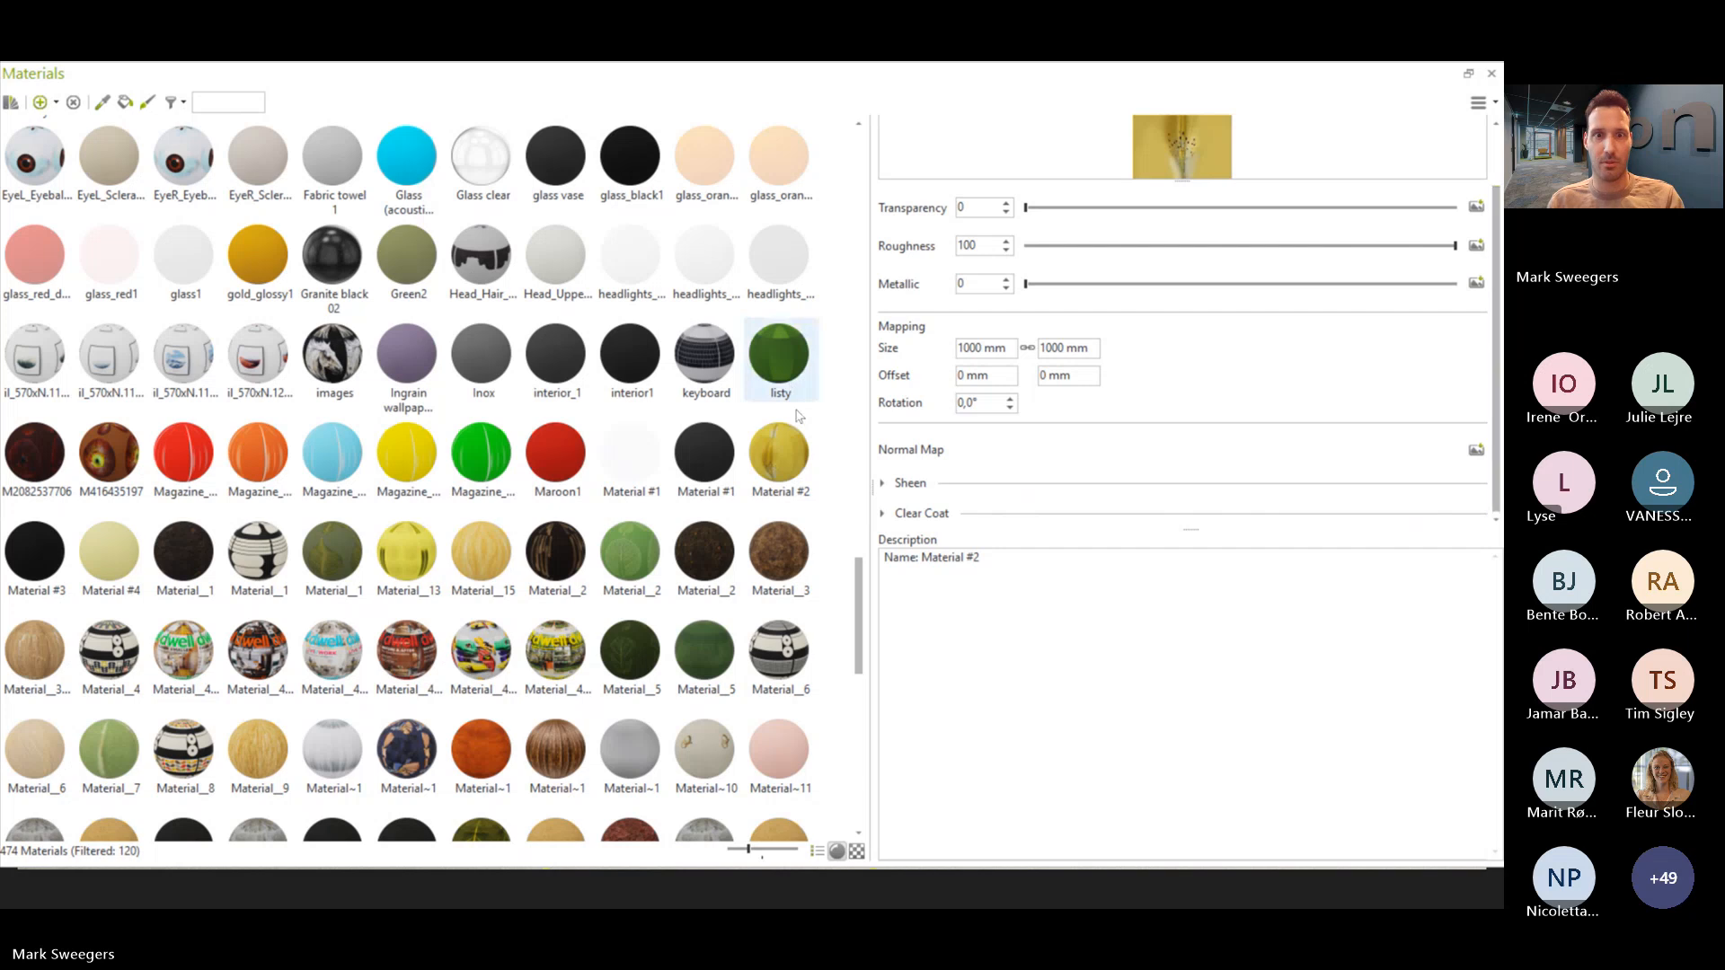
- Check the Material Editor slide in the PowerPoint presentation and return to the pCon.planner material editor
key(alt+Tab)
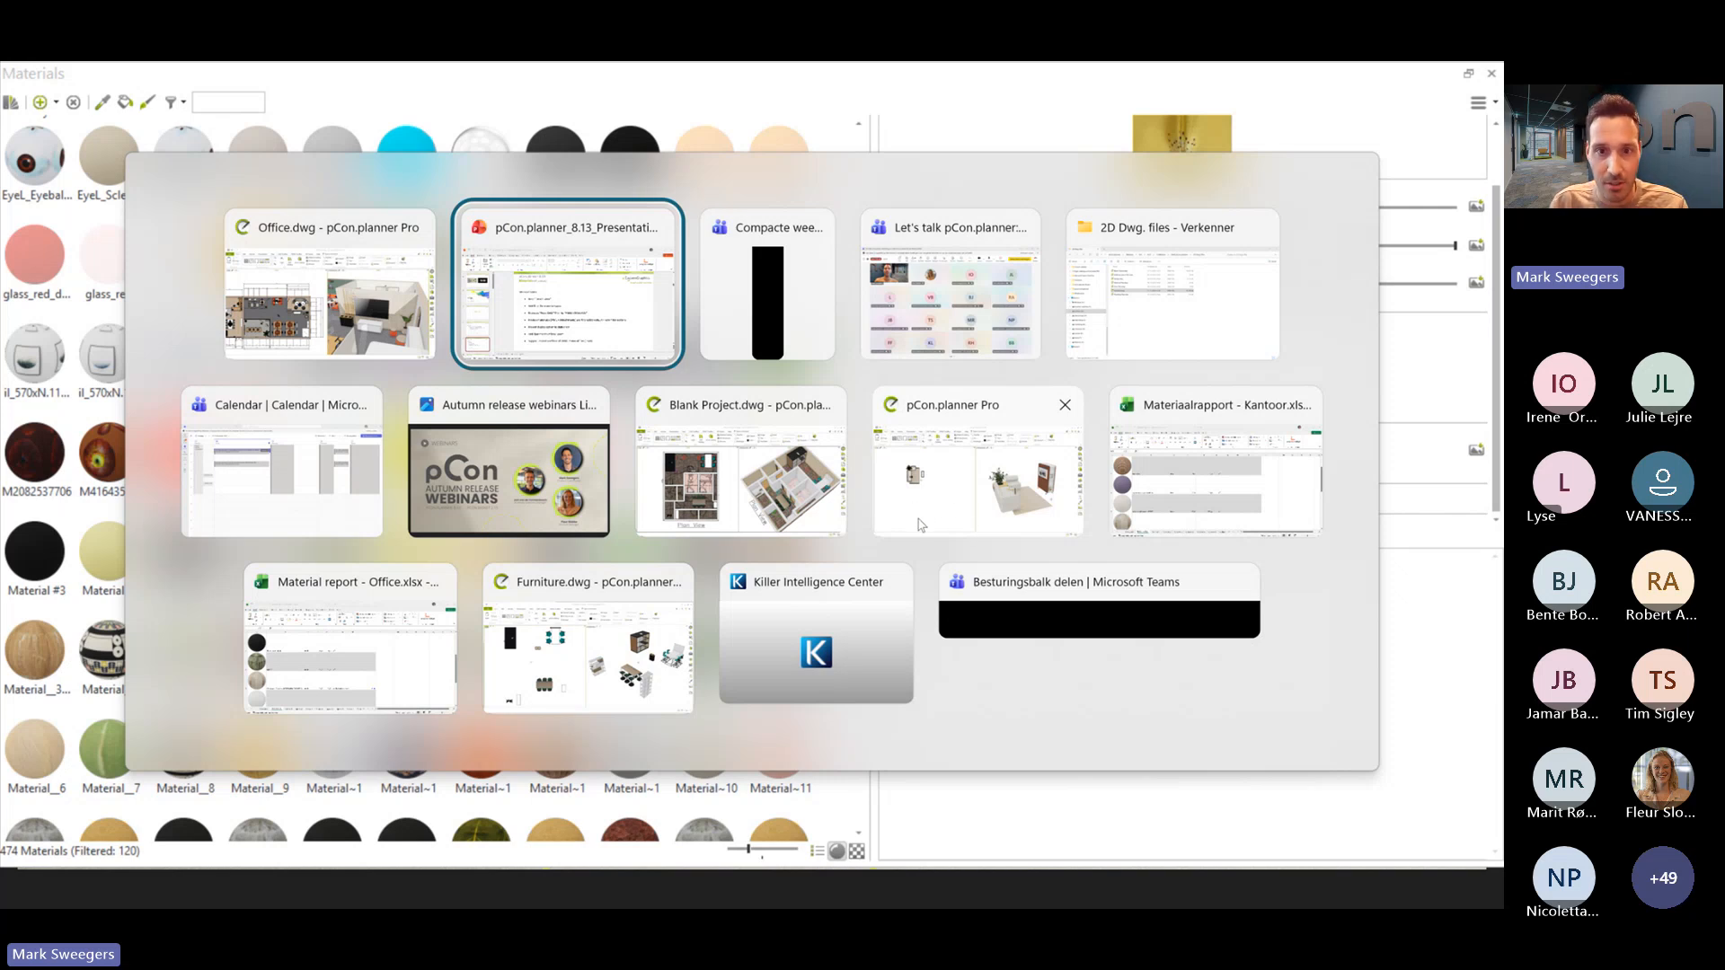
key(alt)
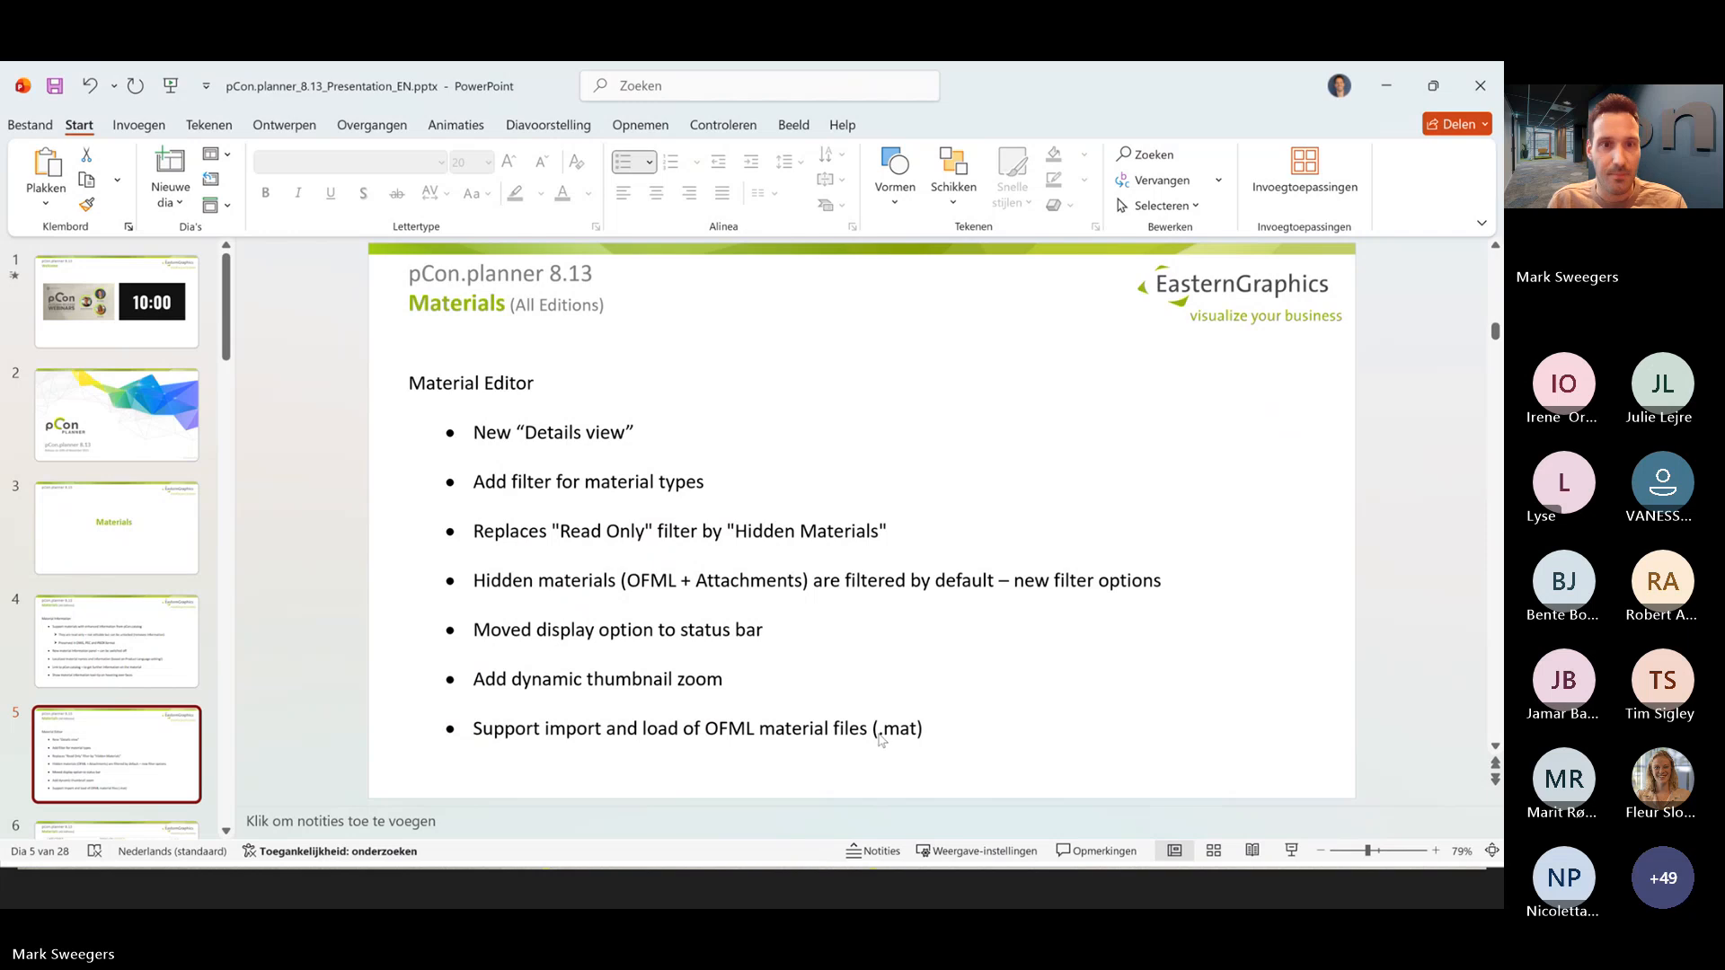
key(alt+Tab)
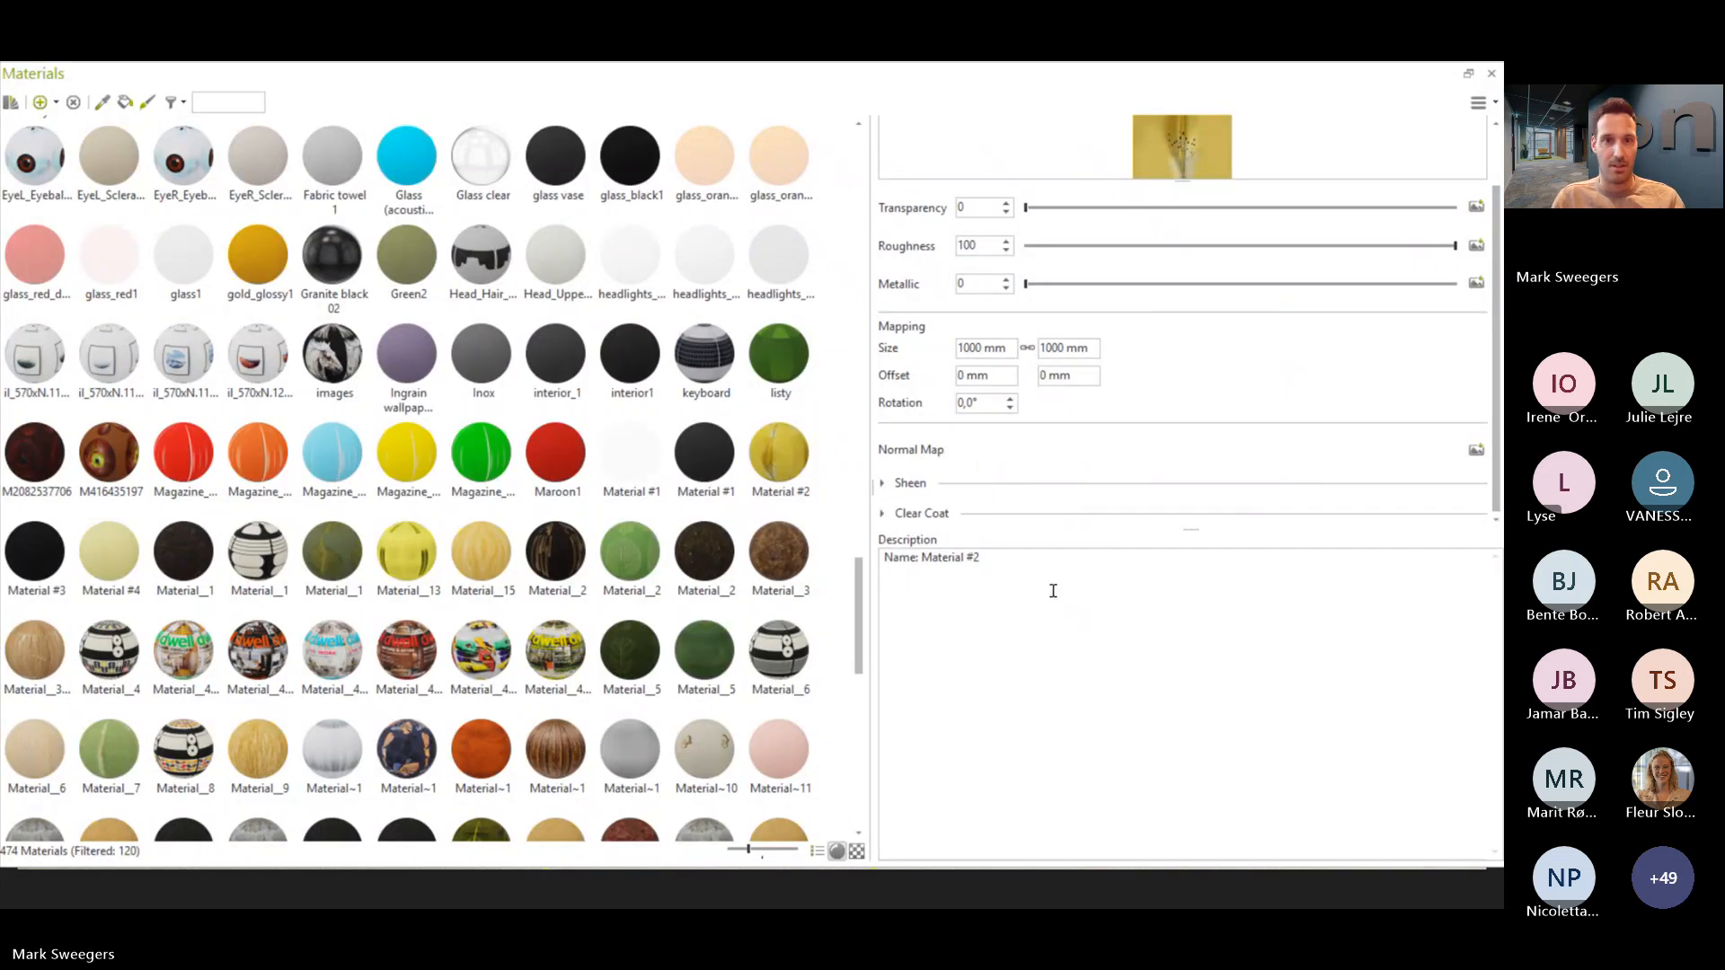
- Unlock the Wallpaper Glamora MORIBANA GLPU151A material for editing and accept the vendor-material consistency warning
scroll(828, 662, down, 6)
scroll(828, 663, down, 3)
right_click(426, 775)
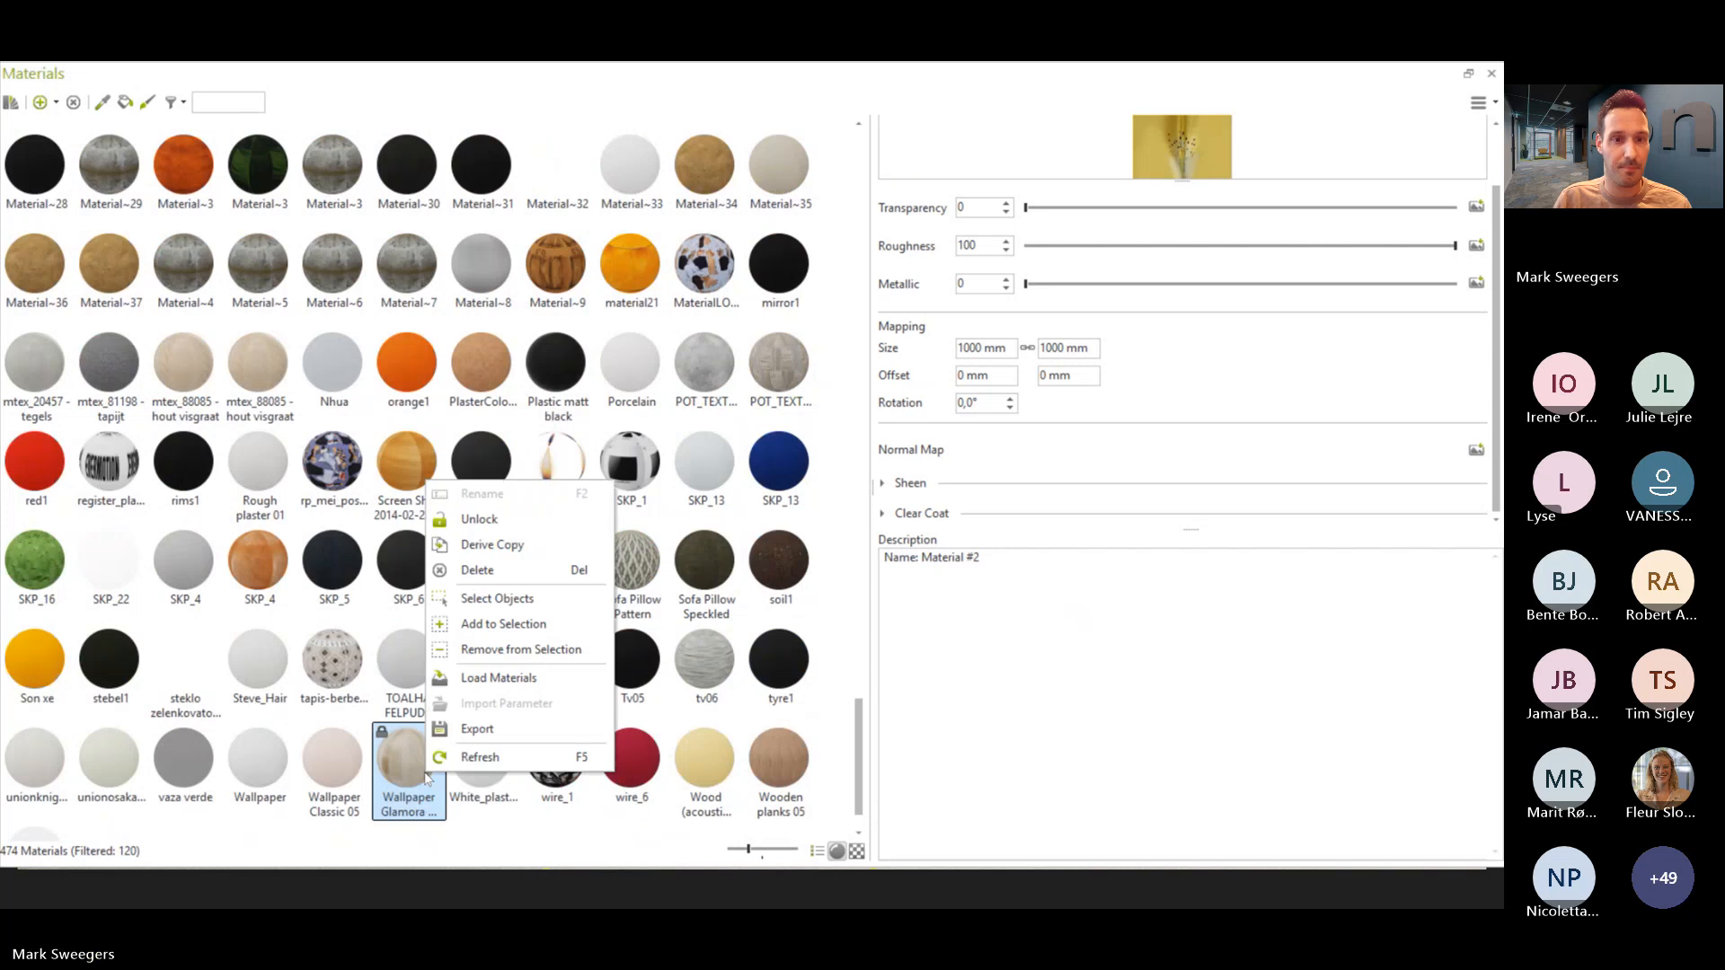
click(521, 528)
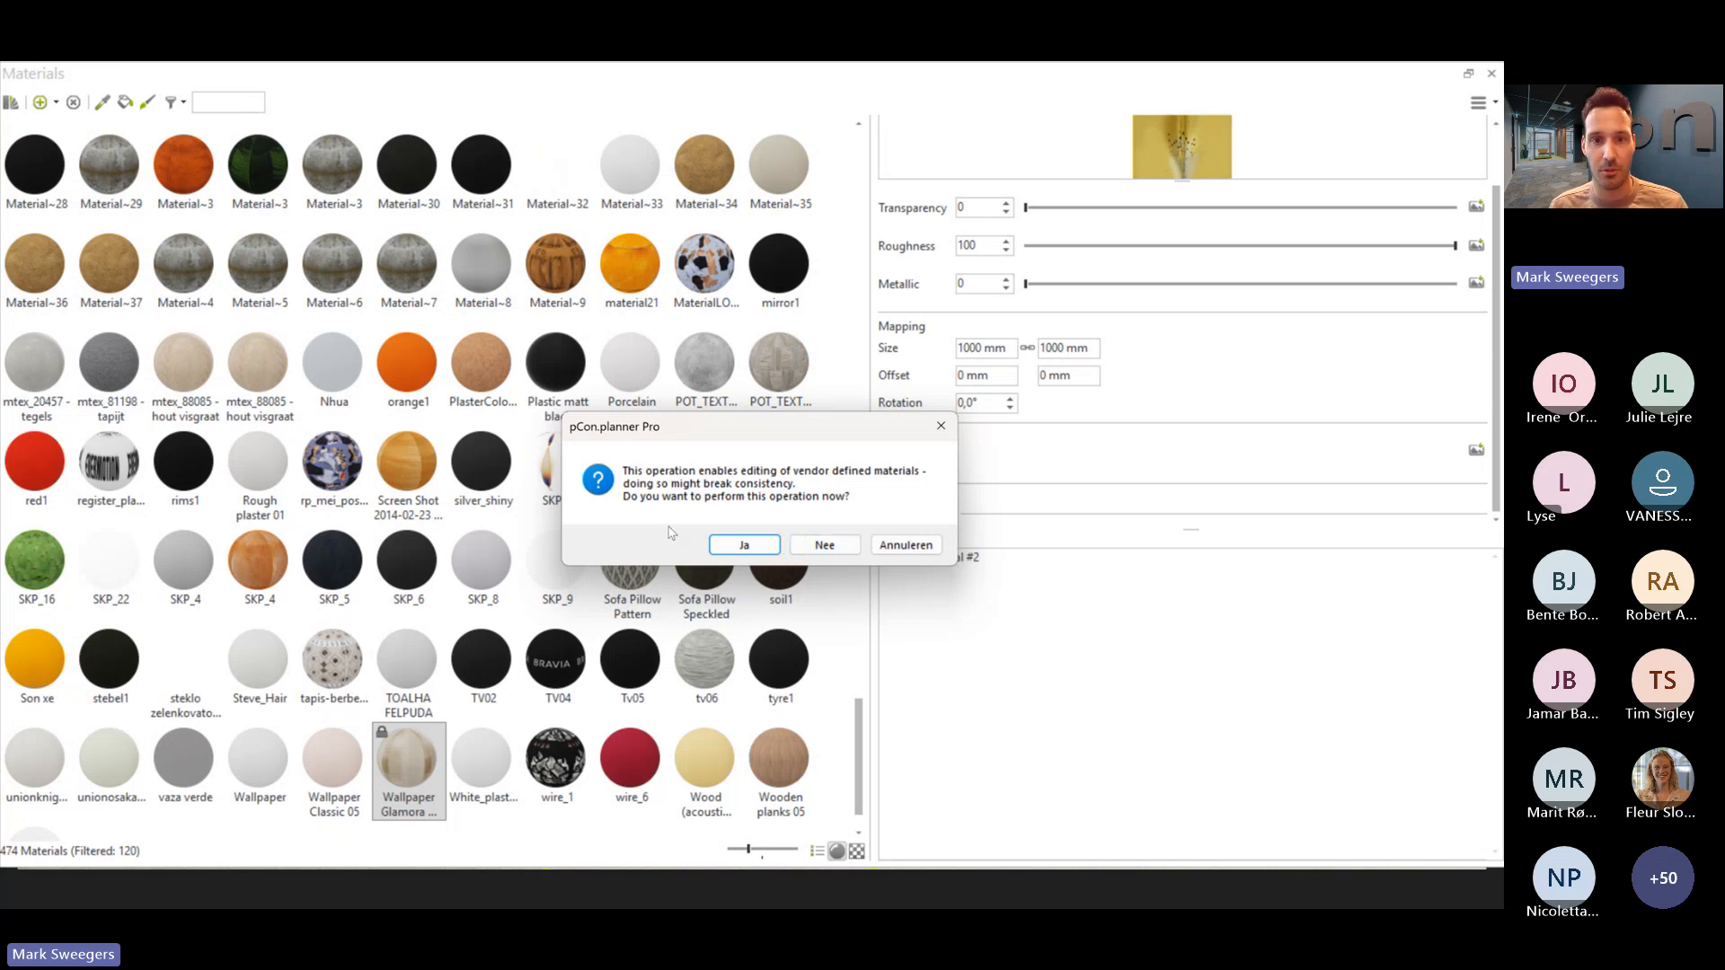
click(757, 554)
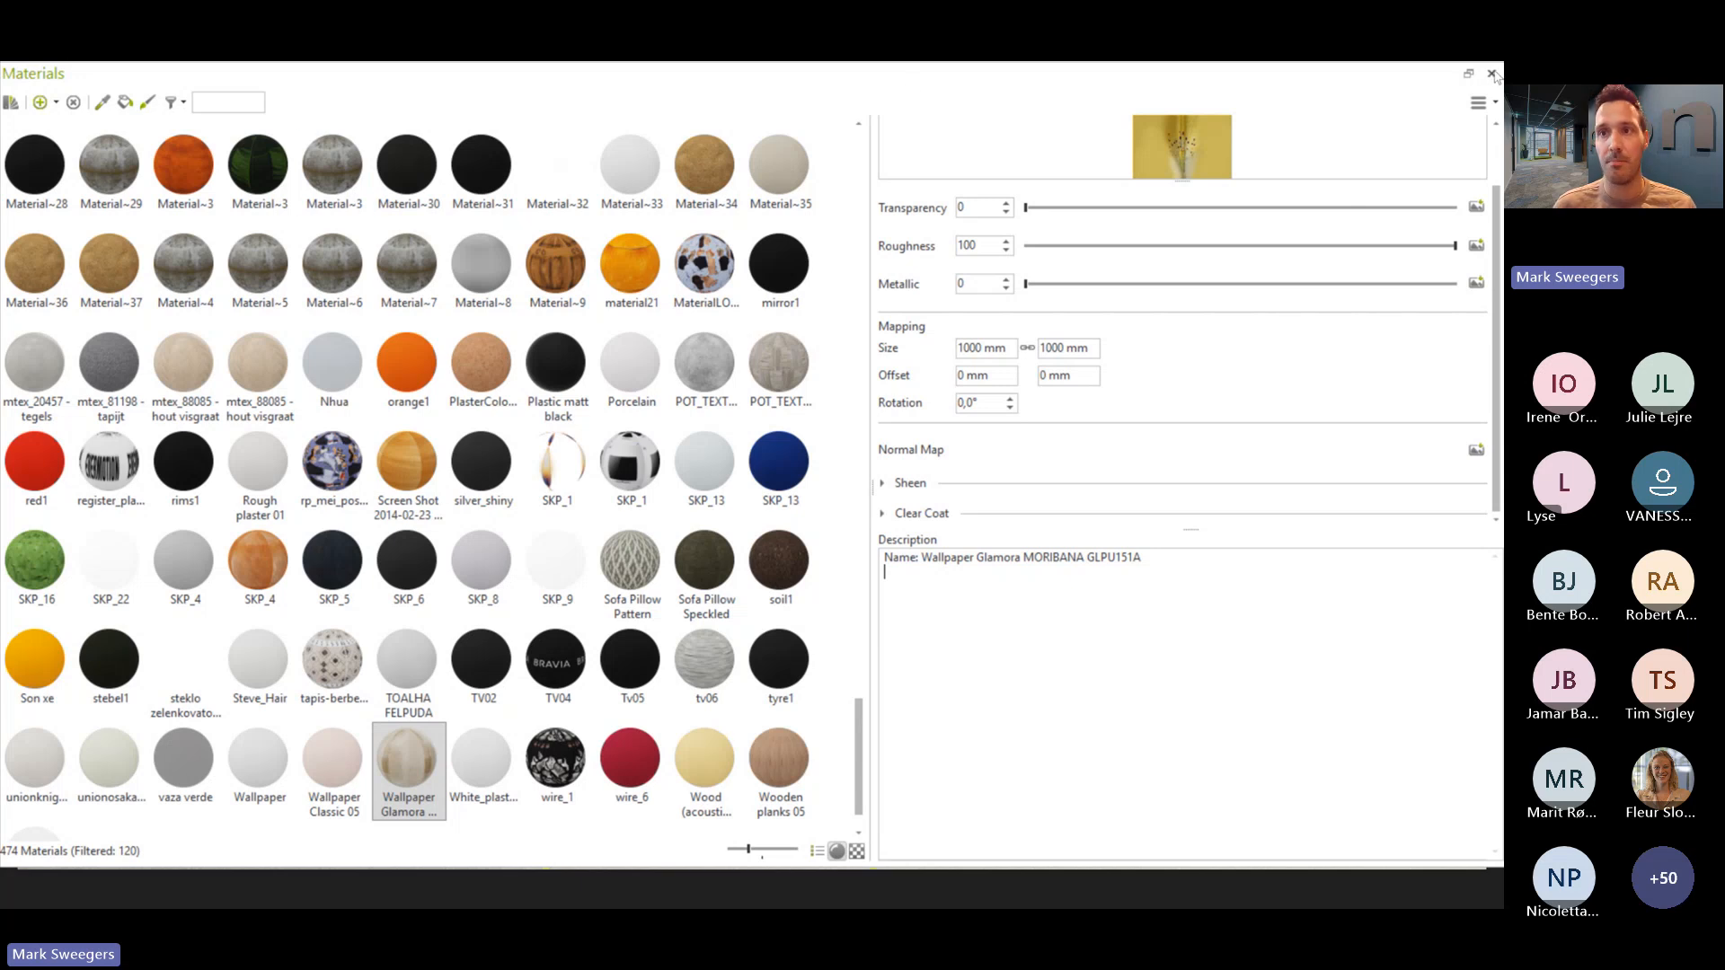
- Turn the description display off and back on in the material editor
click(1482, 102)
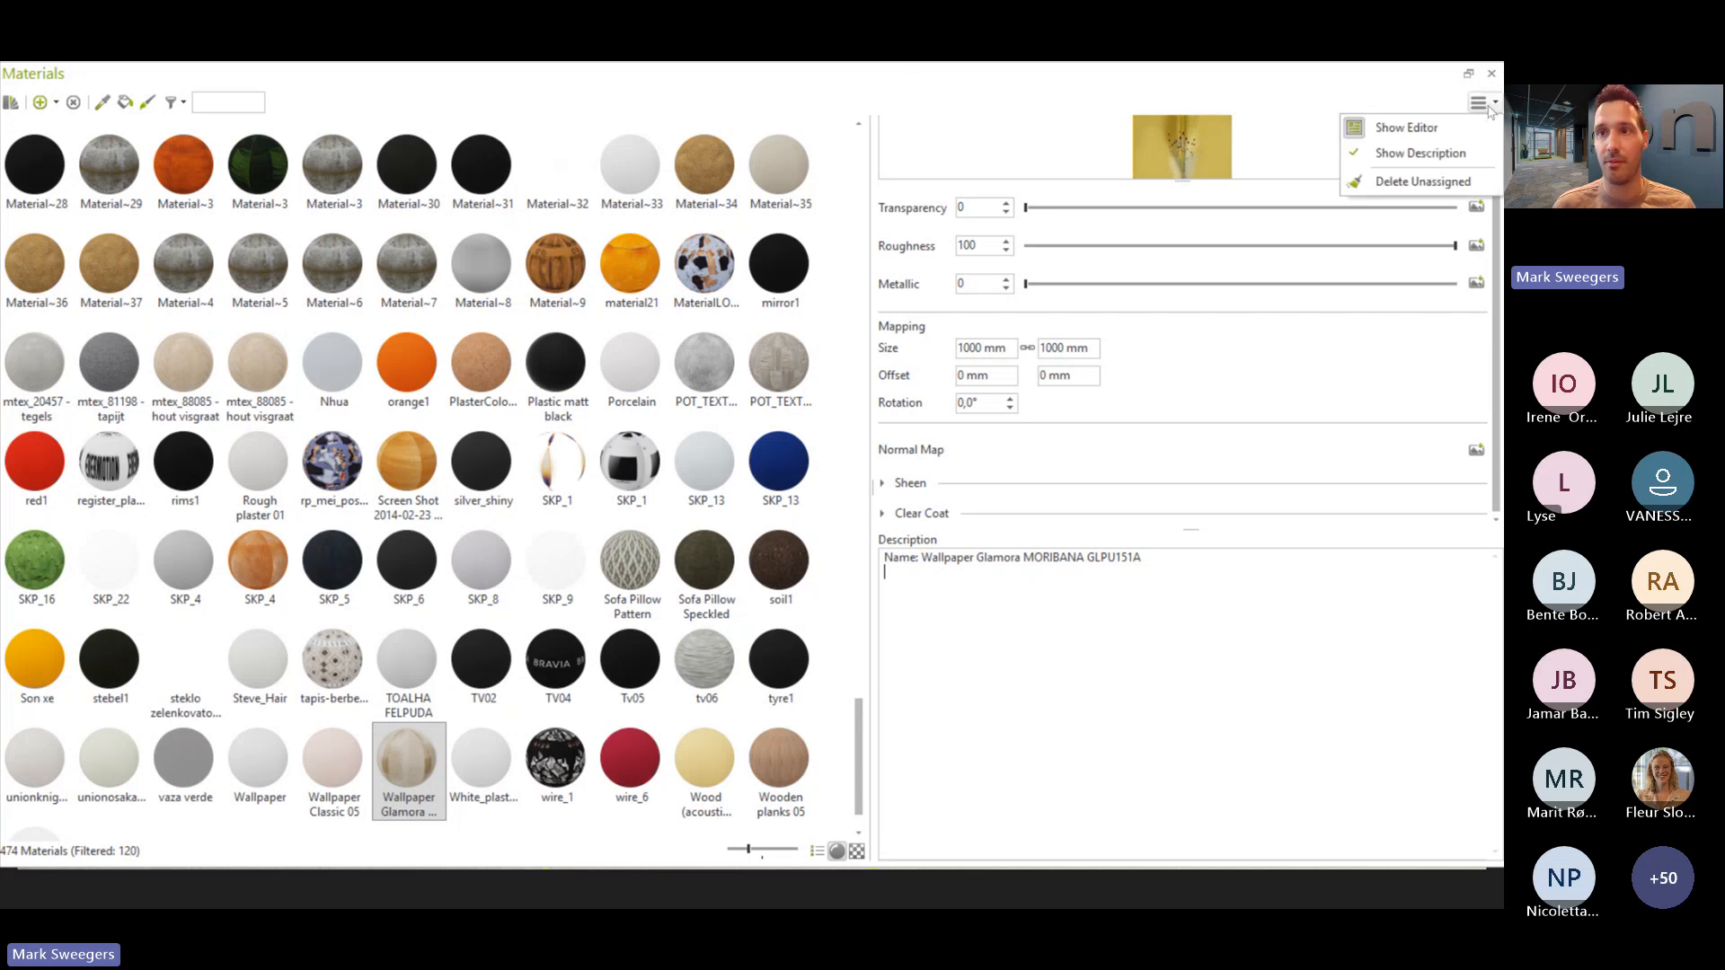
click(1463, 160)
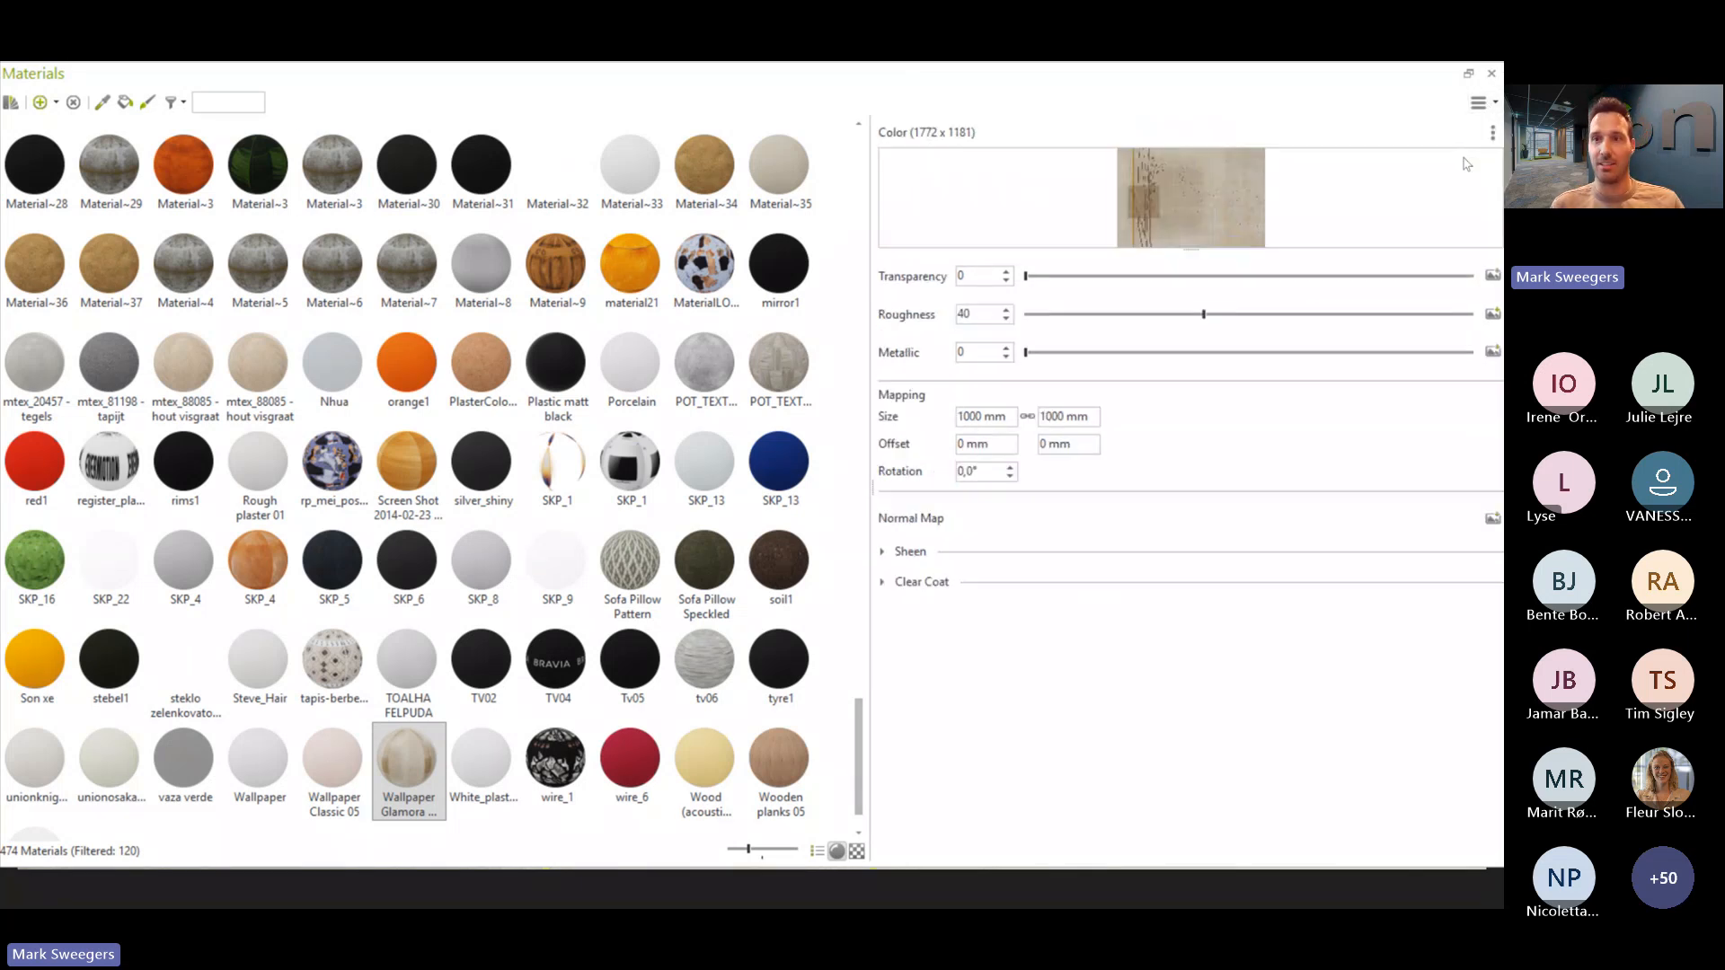
click(1481, 102)
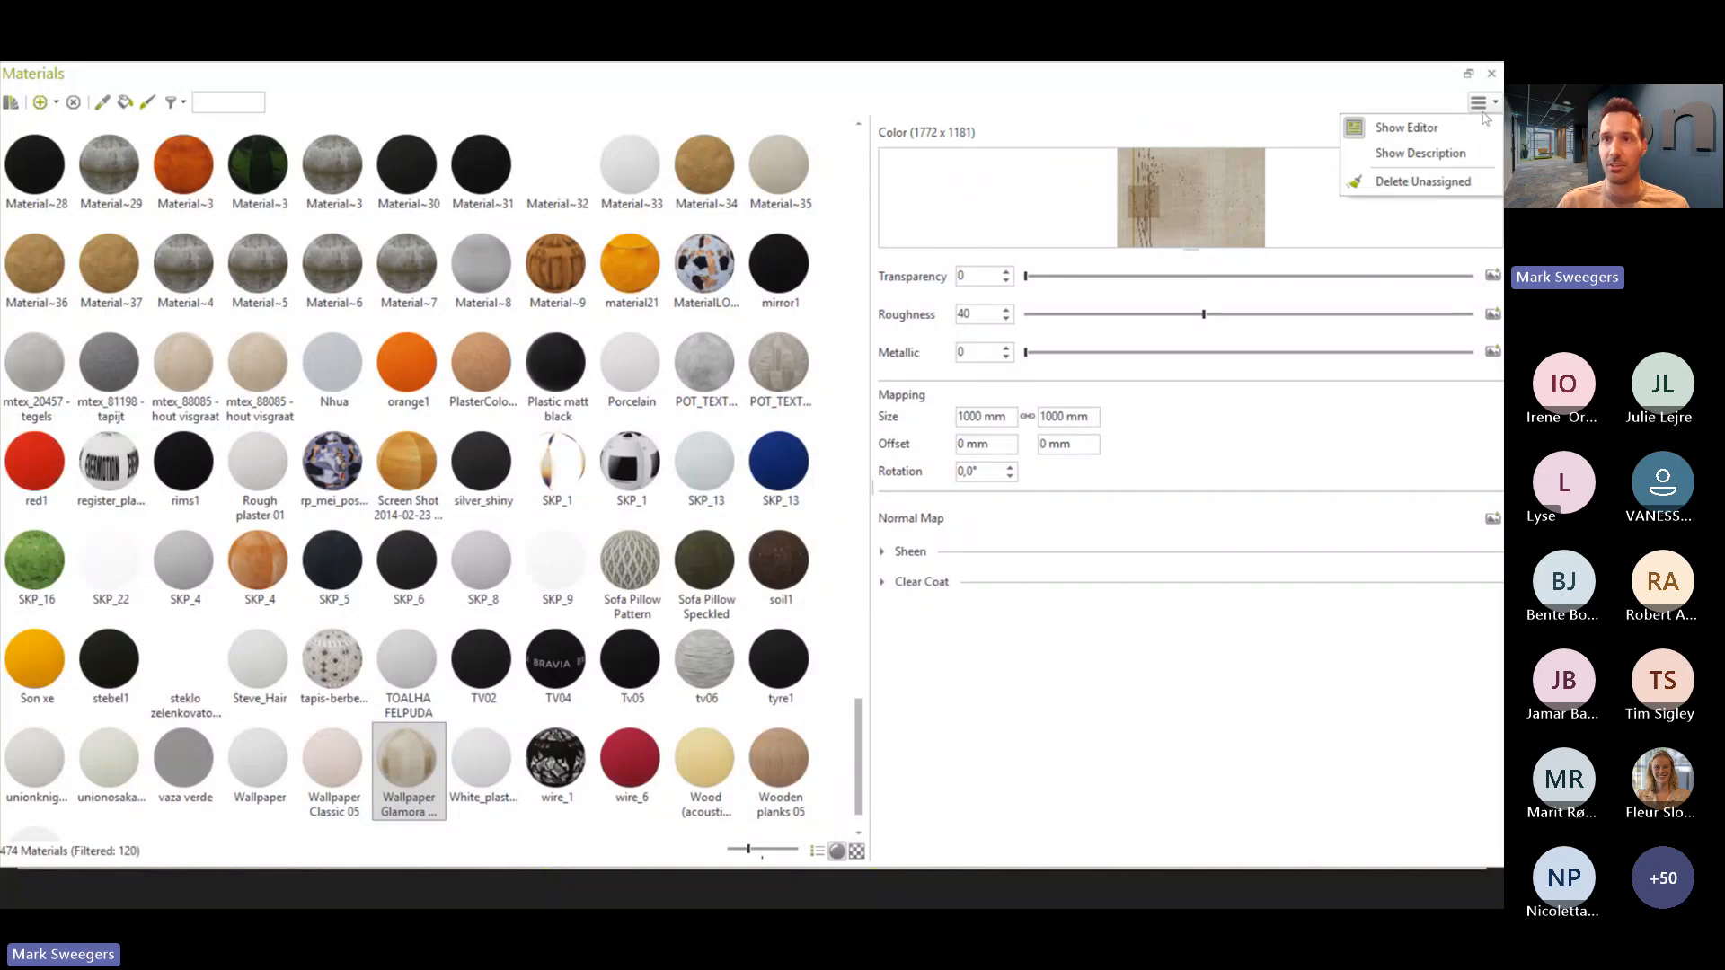
click(1454, 153)
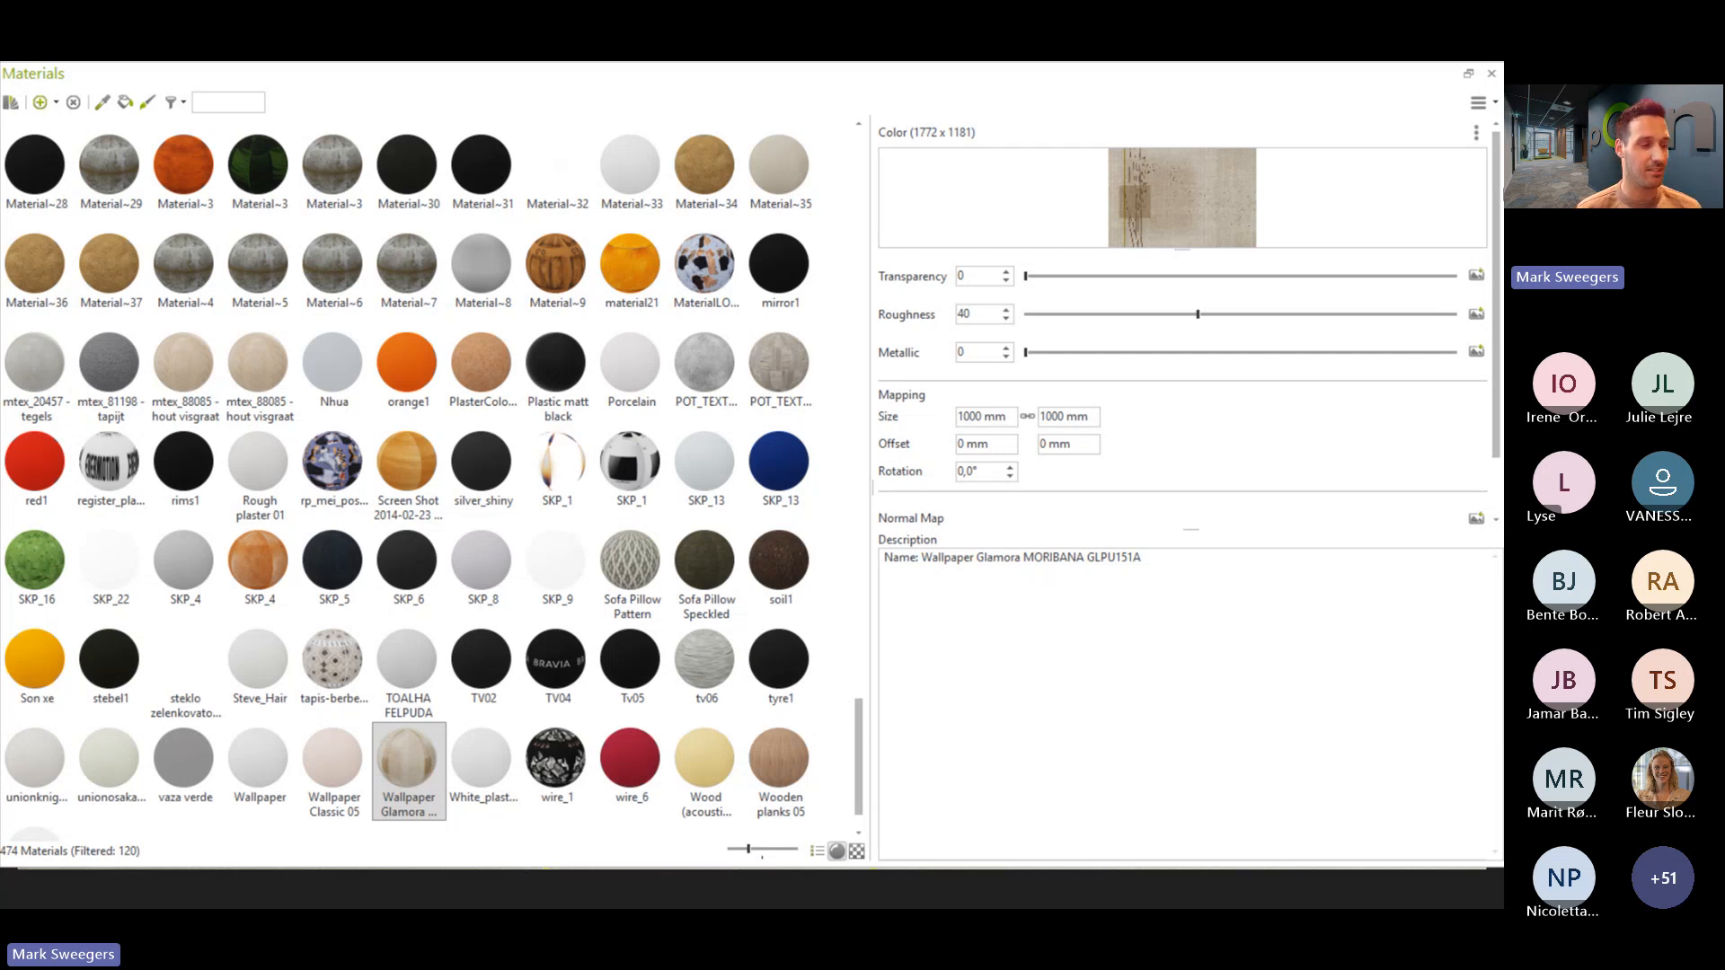
- Close the material editor and the pCon.catalog window
click(1492, 74)
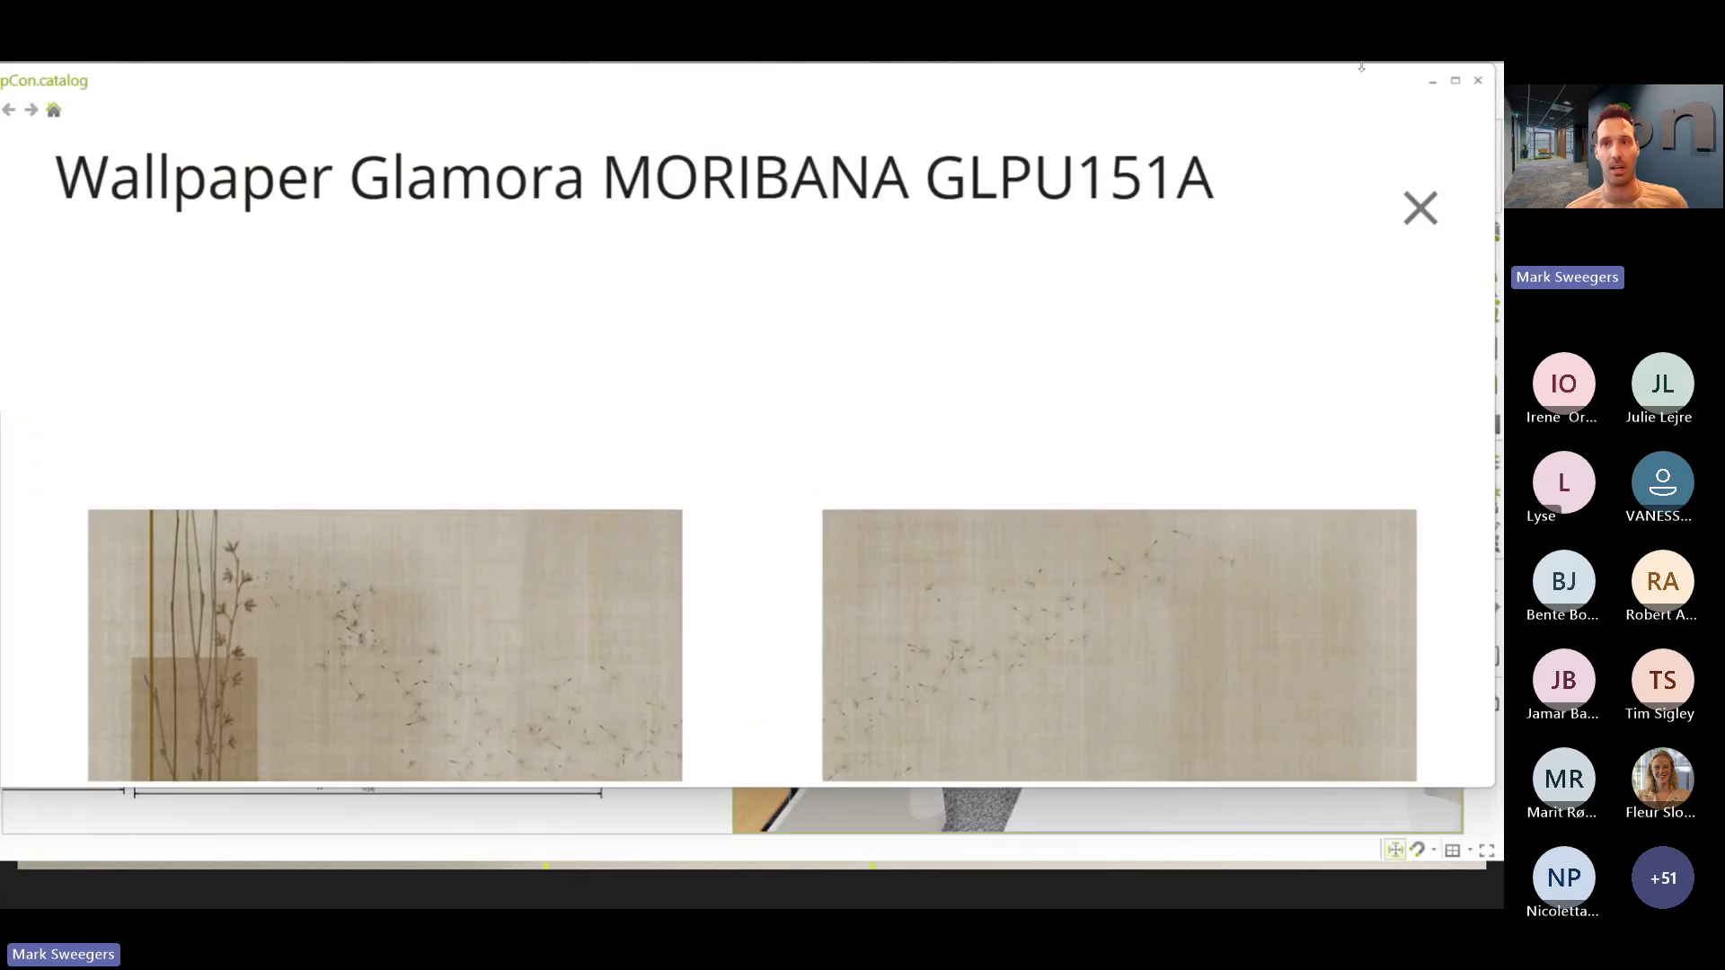
click(1478, 80)
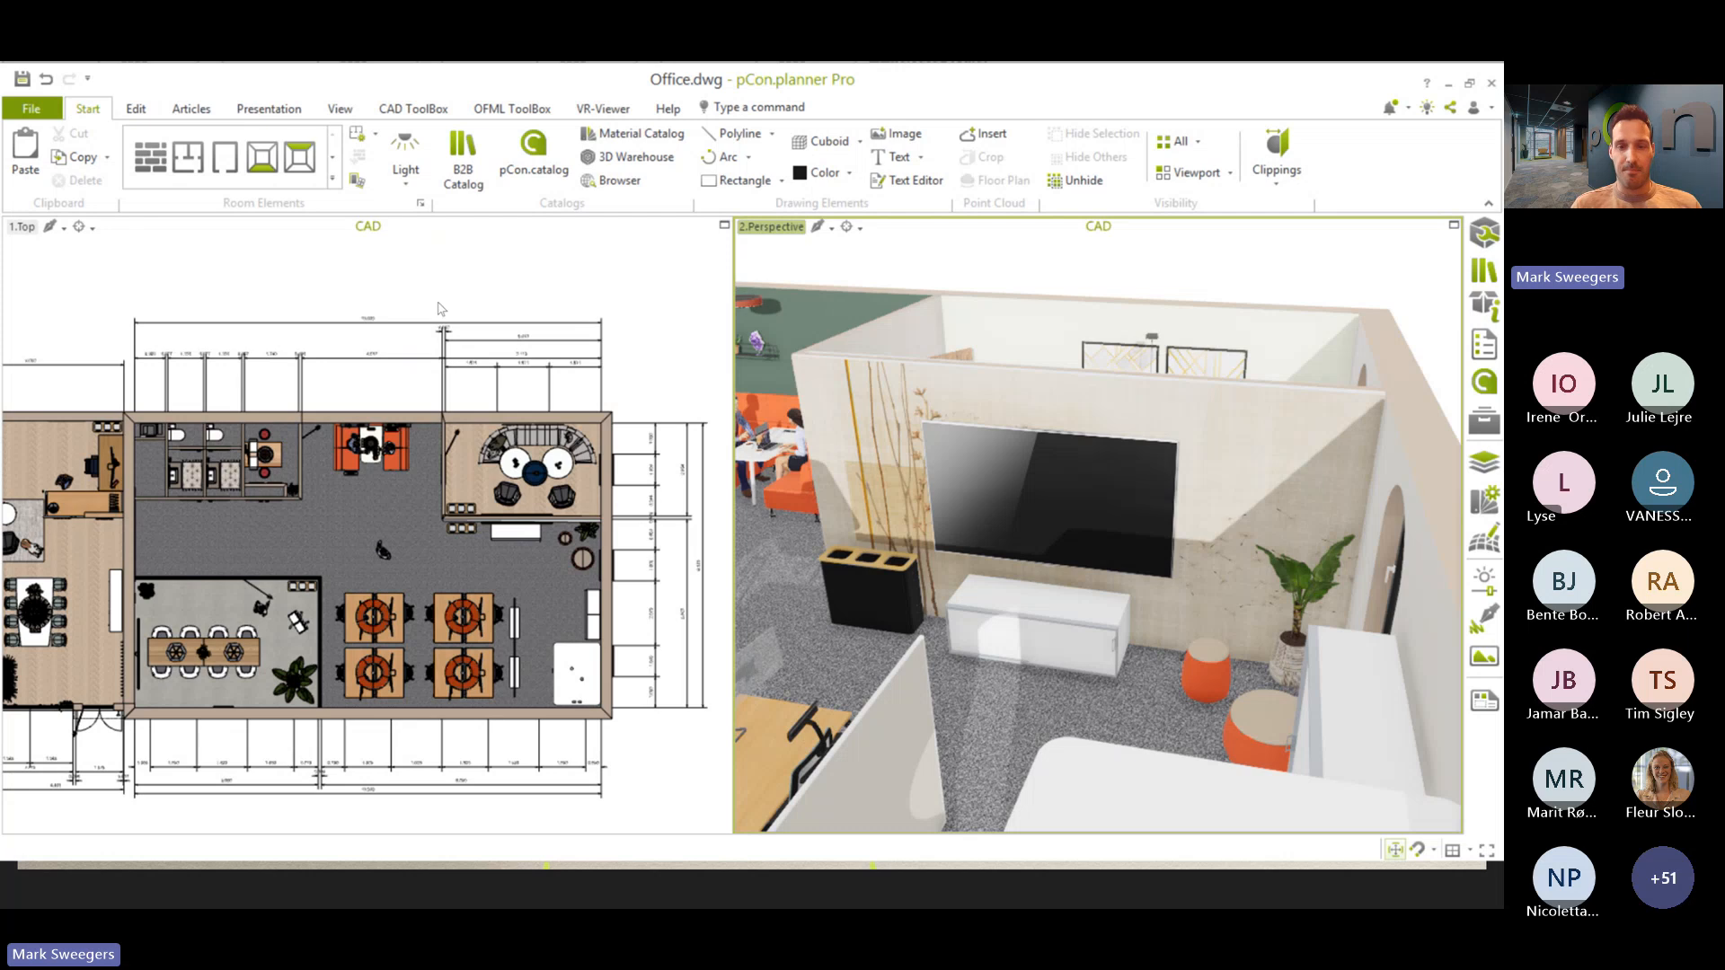
- Switch to the PowerPoint presentation and show slide 6 with the Materials screenshot
key(alt+Tab)
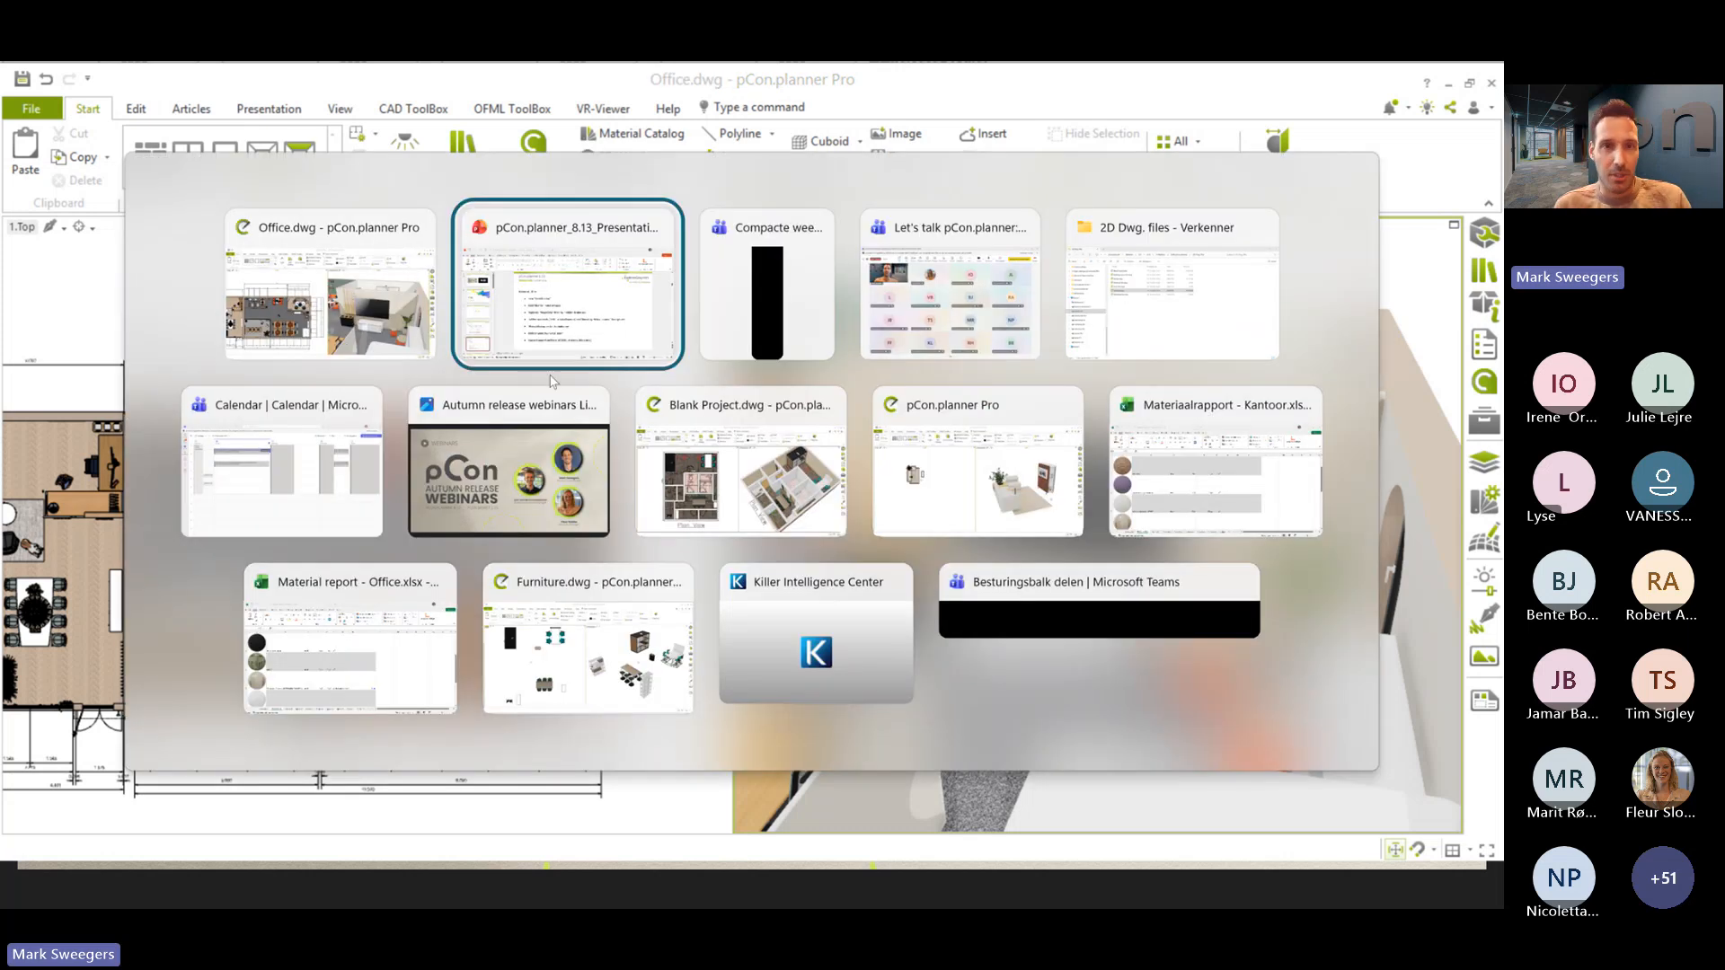
scroll(118, 782, down, 1)
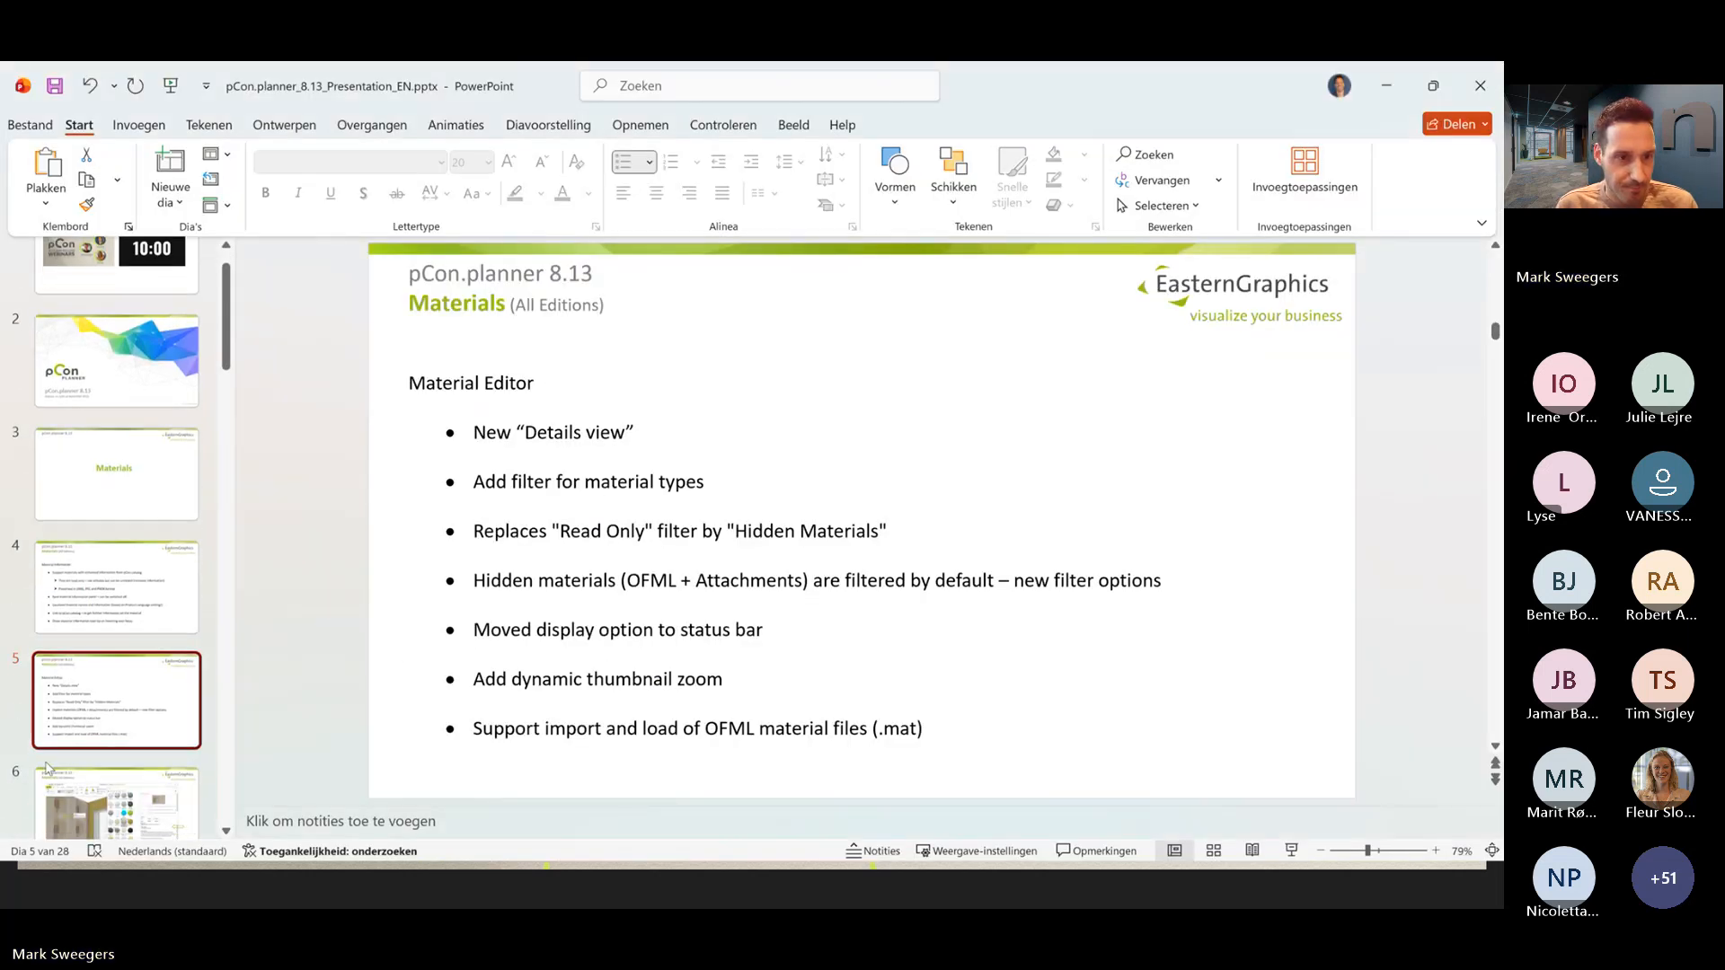
click(120, 813)
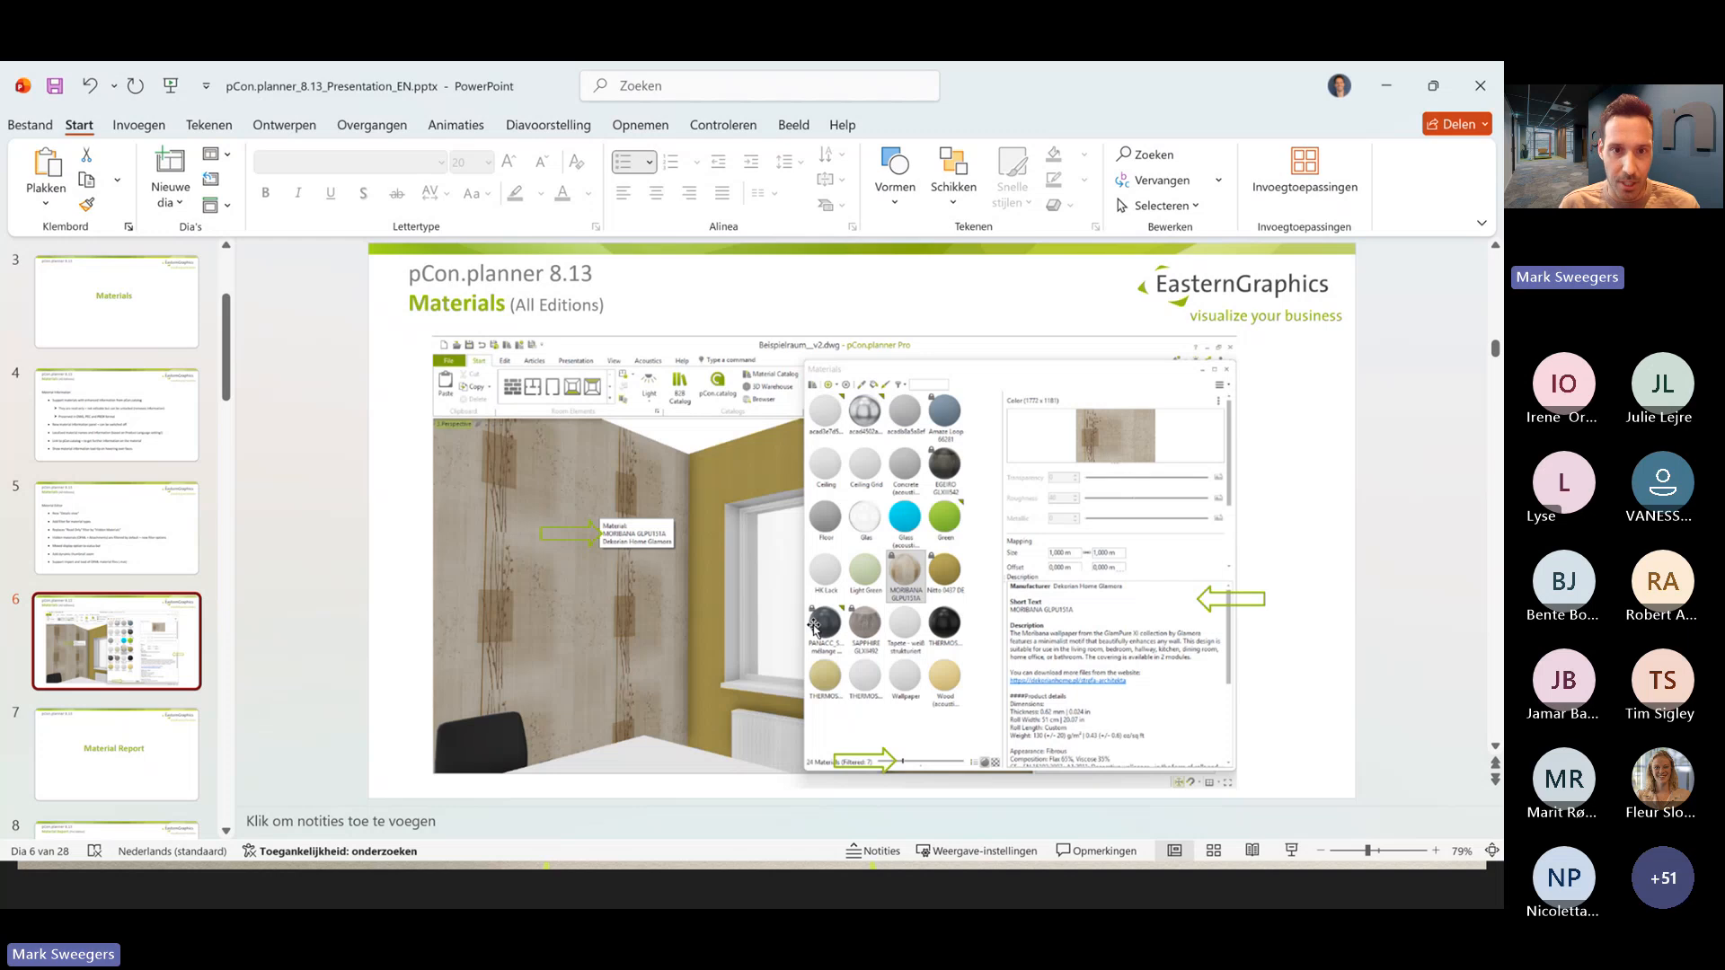
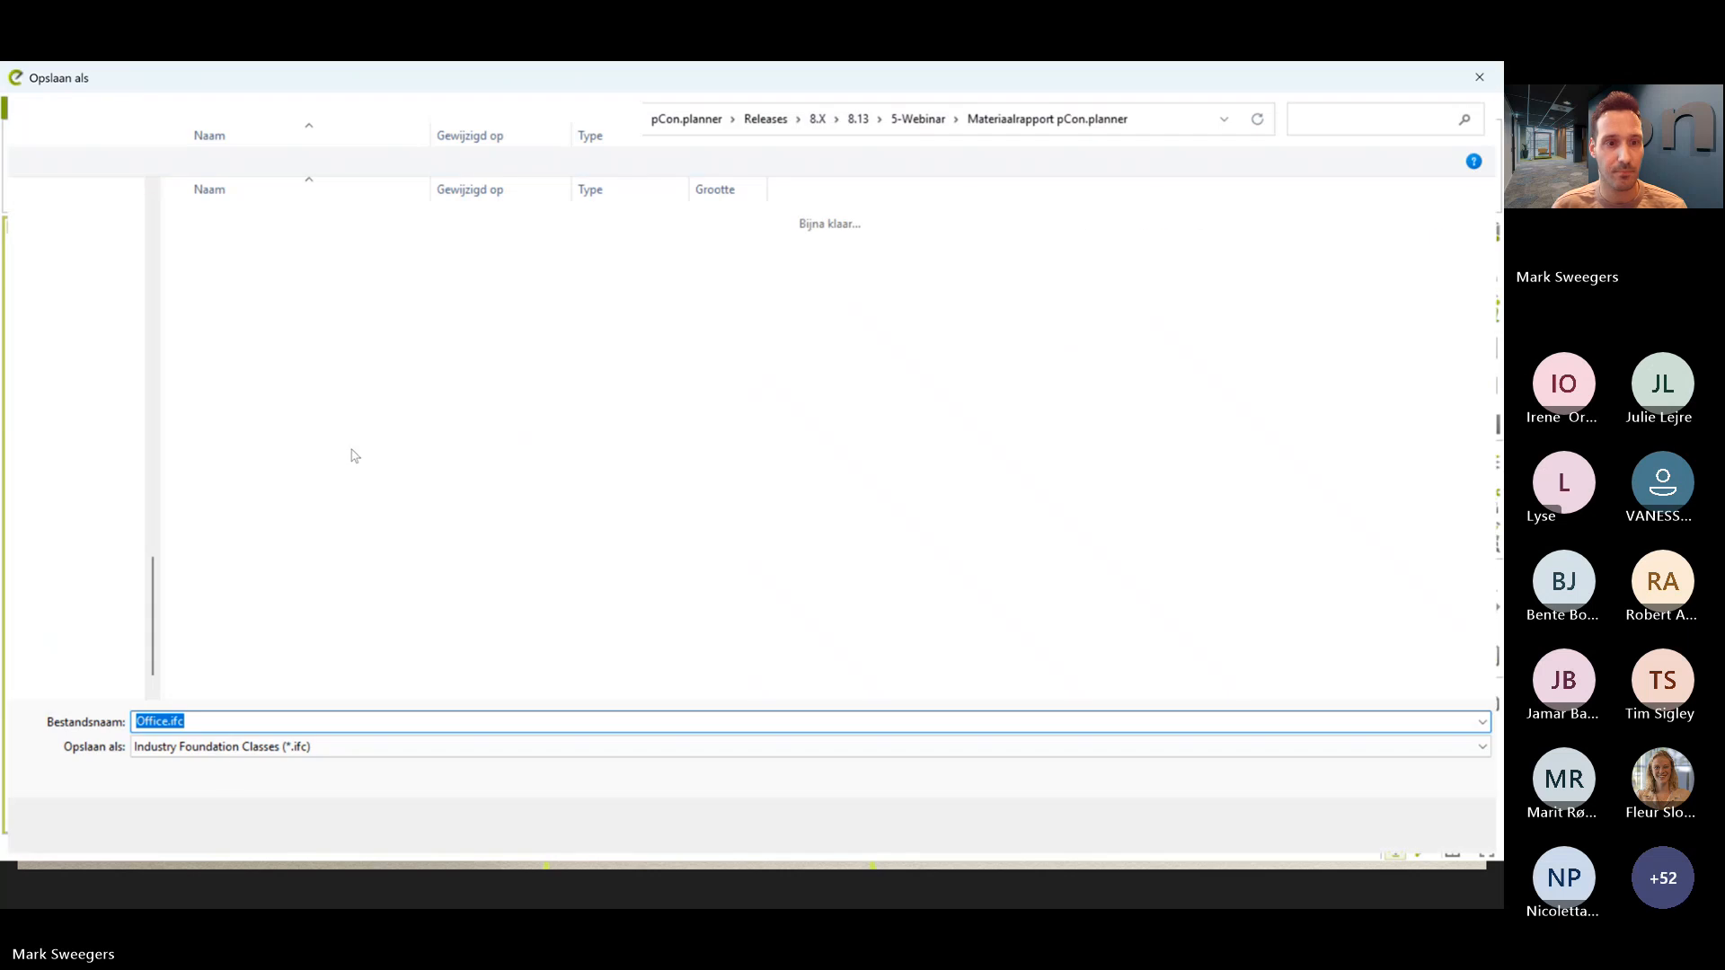
- Set the export format to Material Report (*.xlsx) and save it as Office.xlsx in the Materiaalrapport pCon.planner folder
click(274, 747)
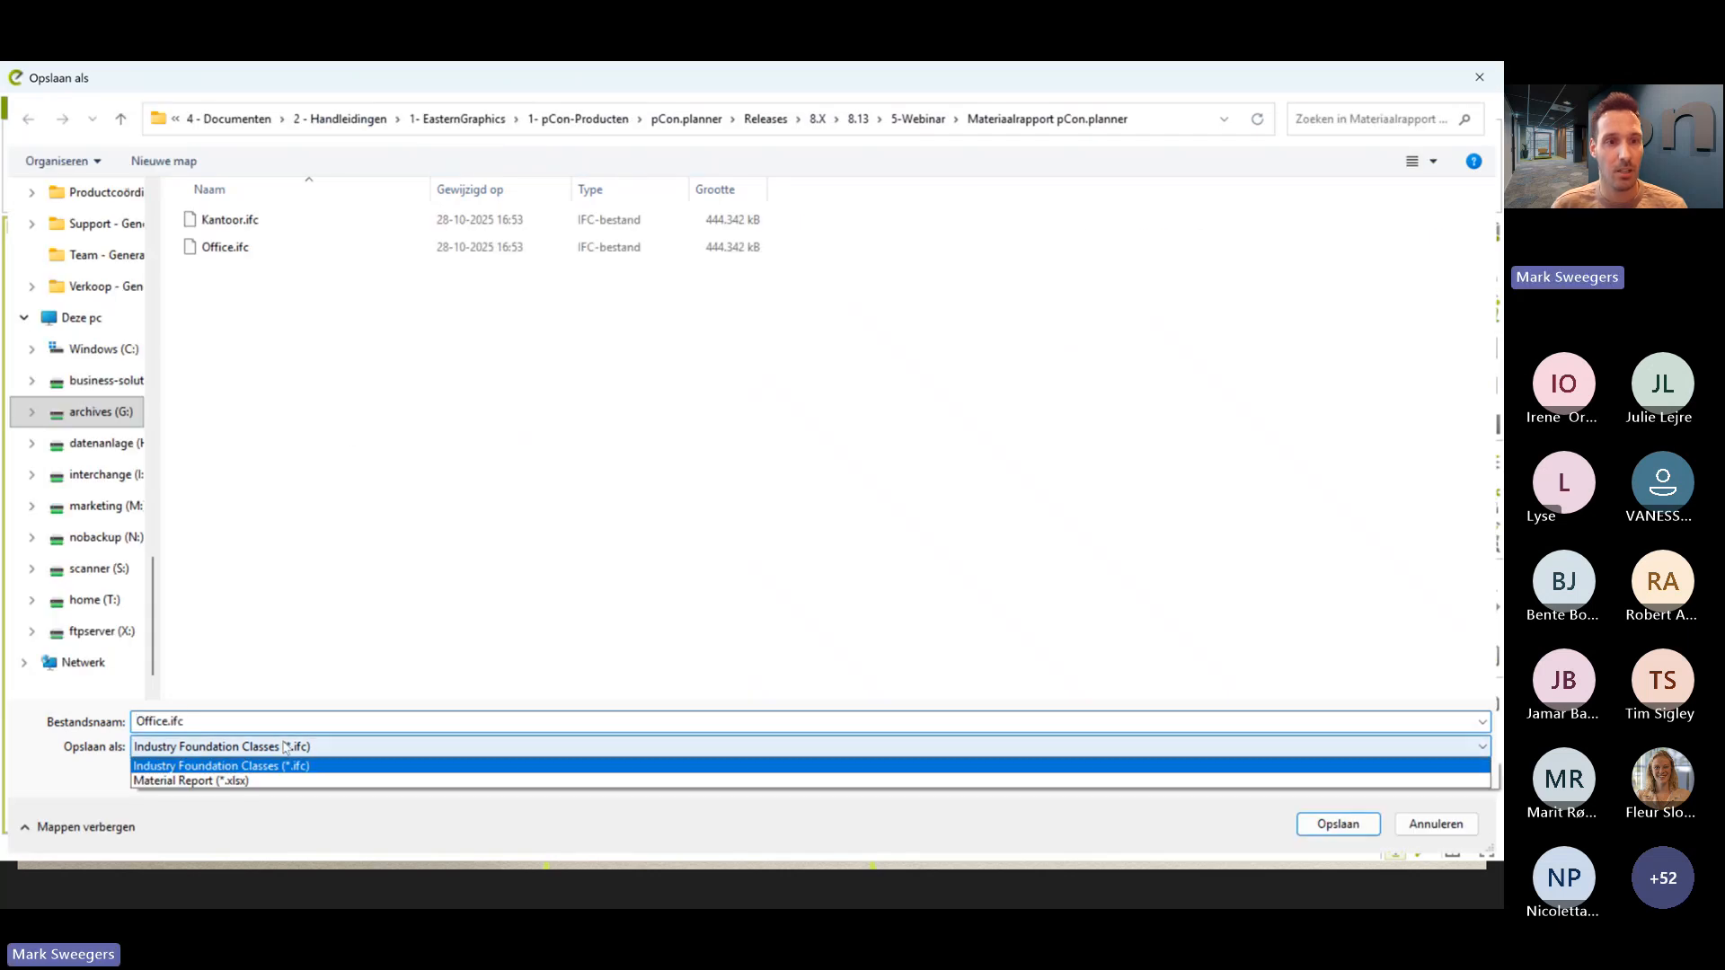
click(240, 781)
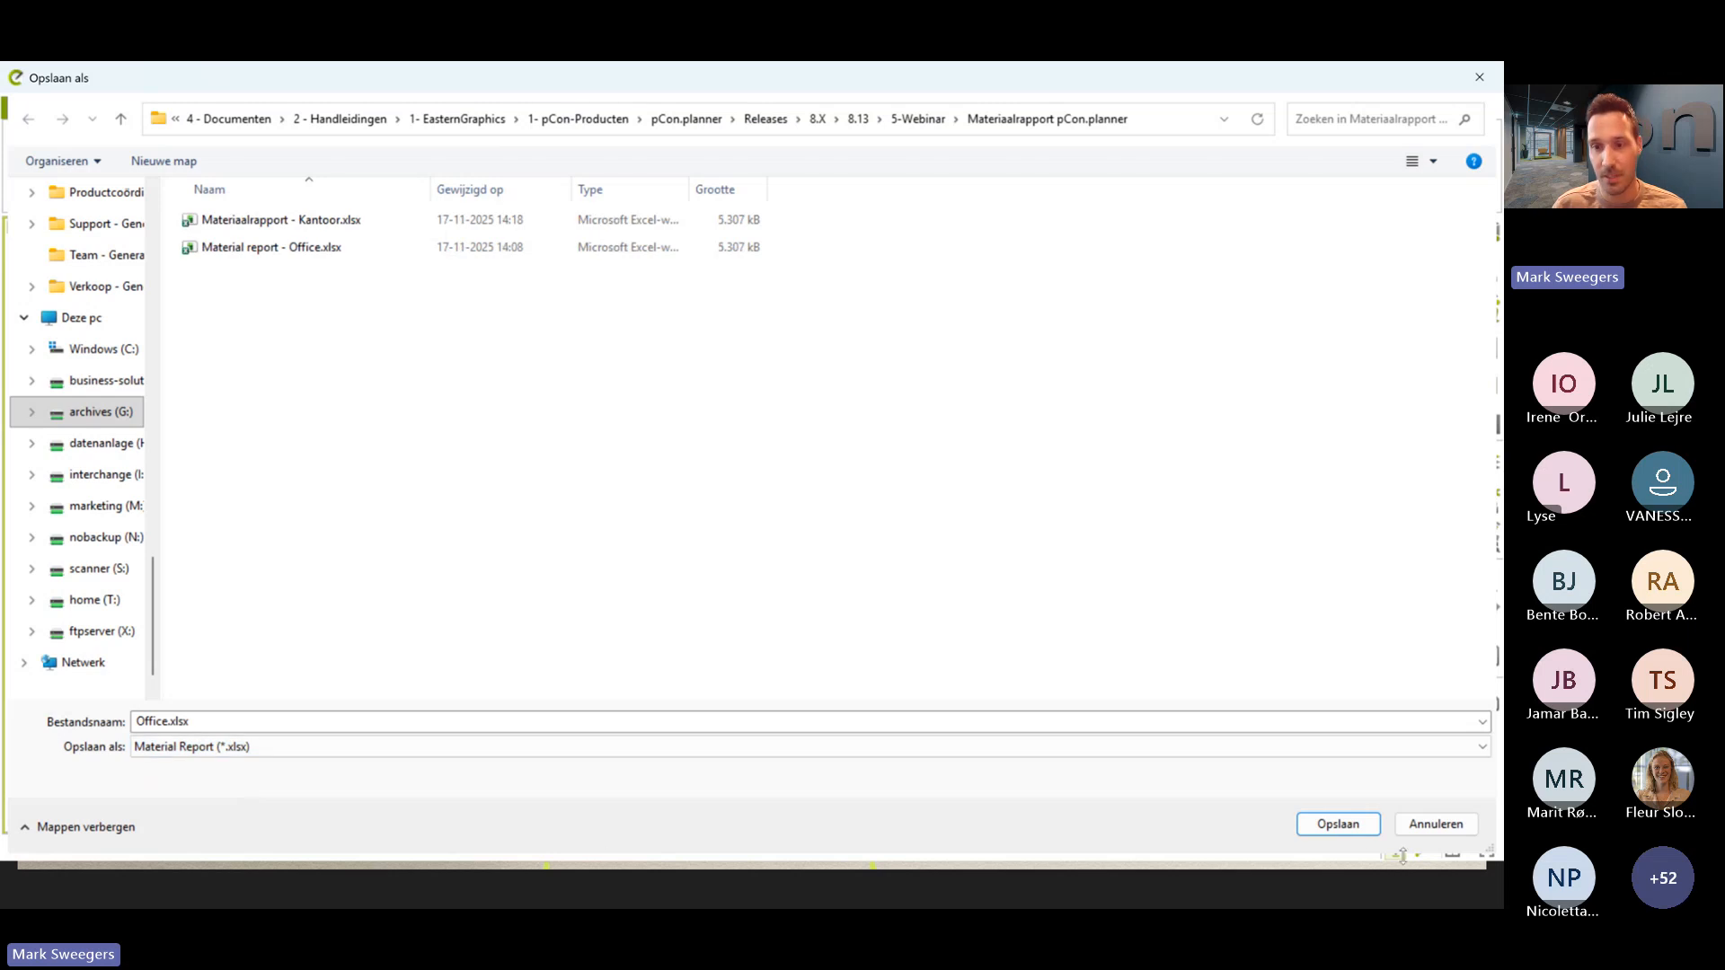
click(1339, 824)
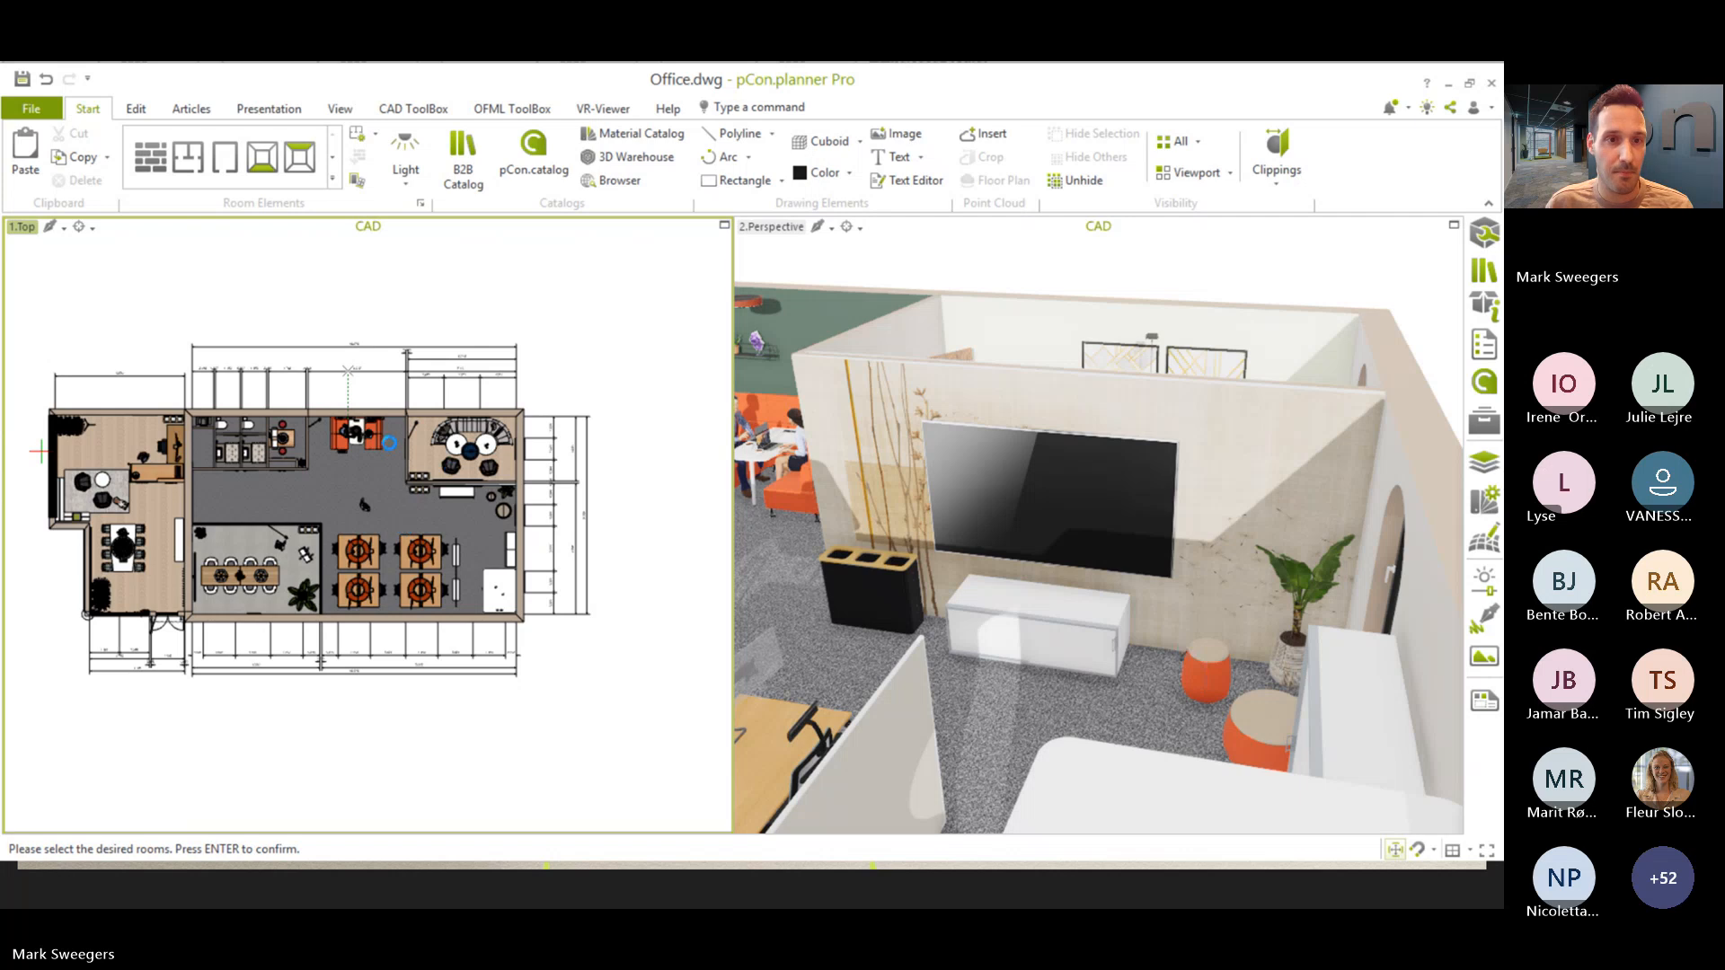
- Select all twelve rooms in the office floor plan and confirm the selection to create the material report
click(110, 452)
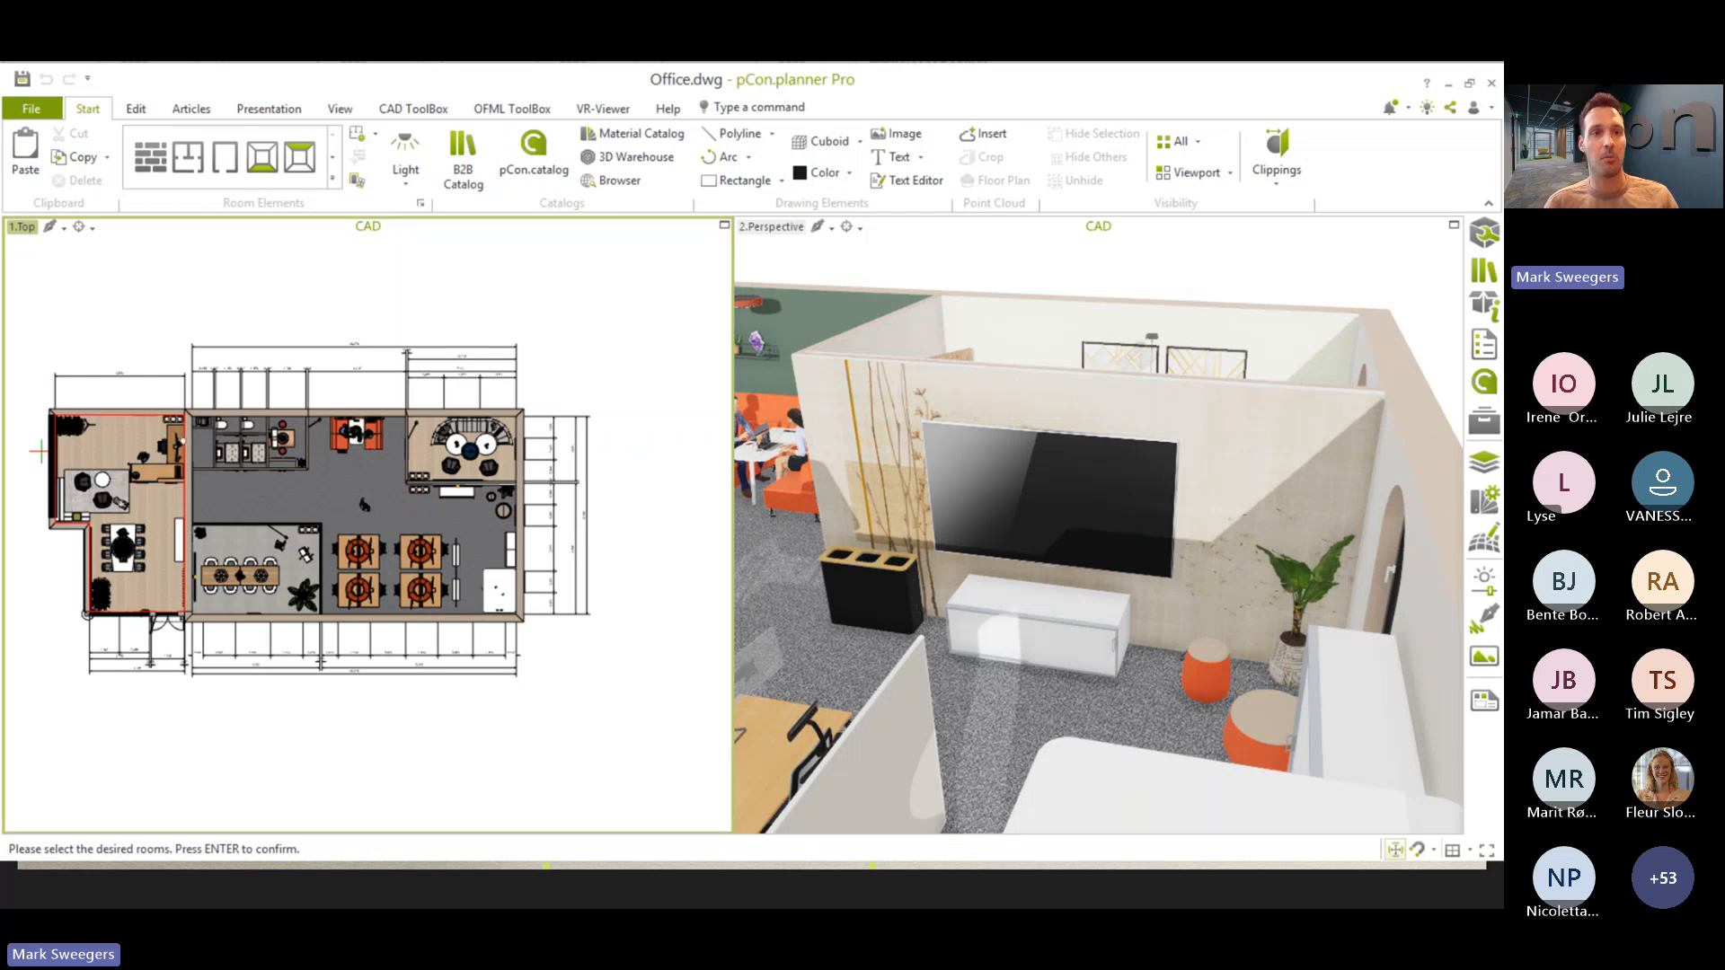
click(181, 440)
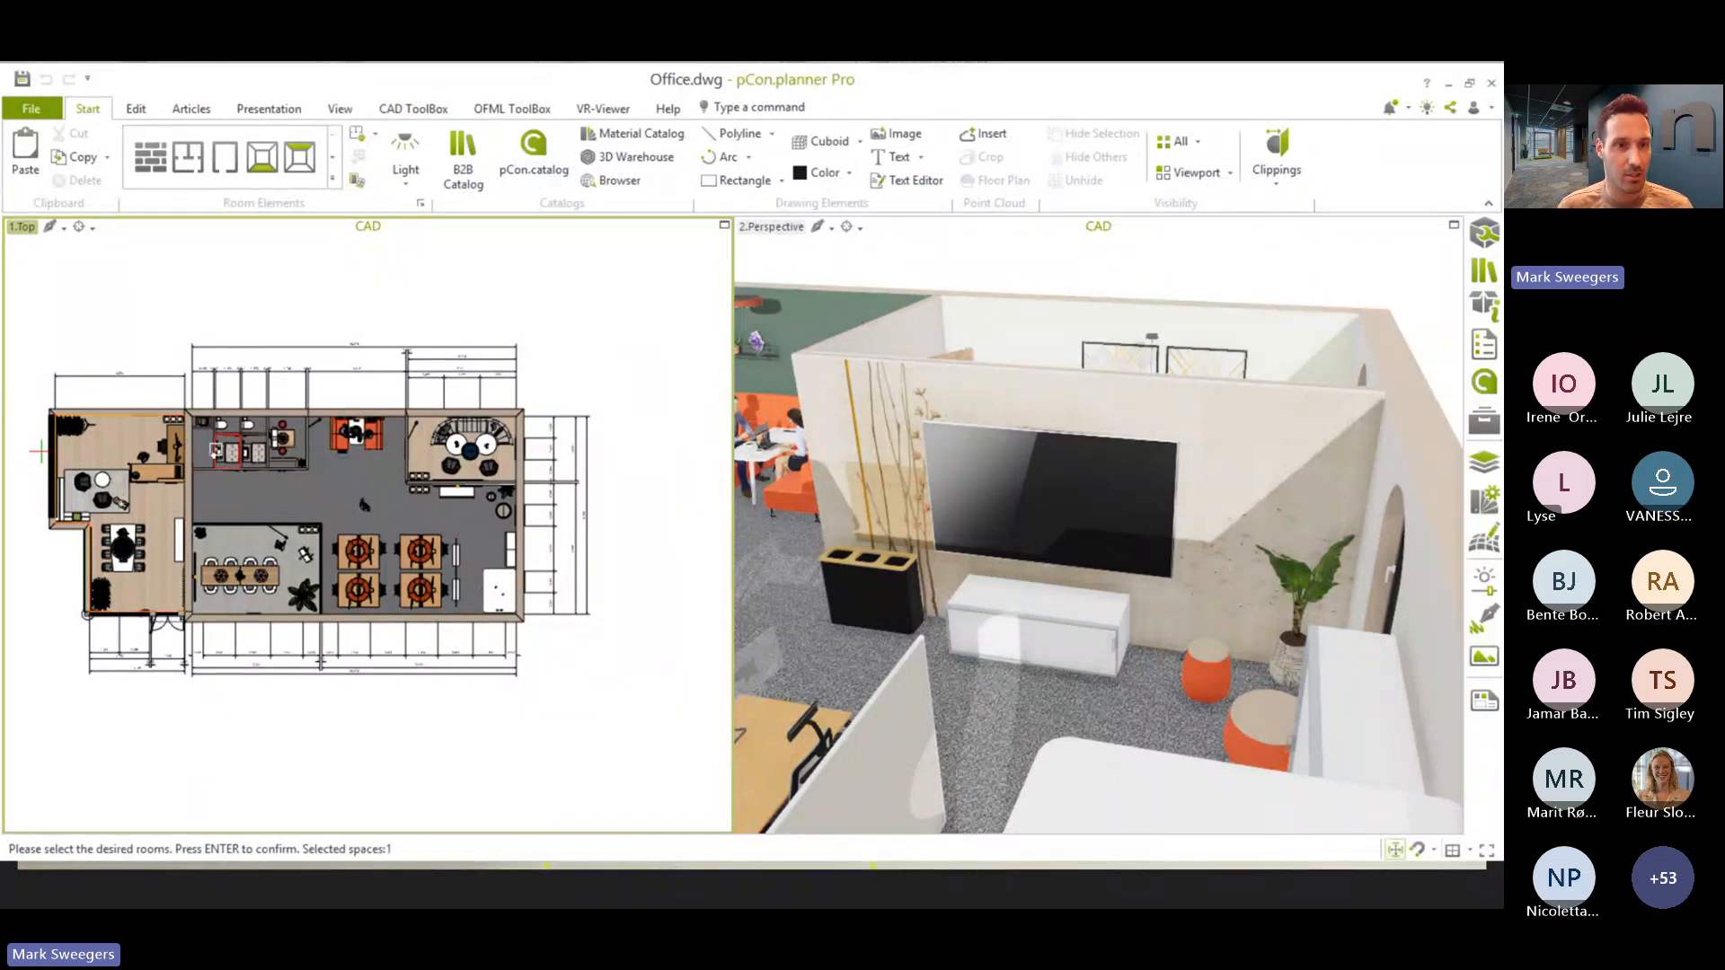
click(202, 456)
click(225, 423)
click(232, 450)
click(253, 427)
click(255, 450)
click(281, 437)
click(272, 495)
click(458, 454)
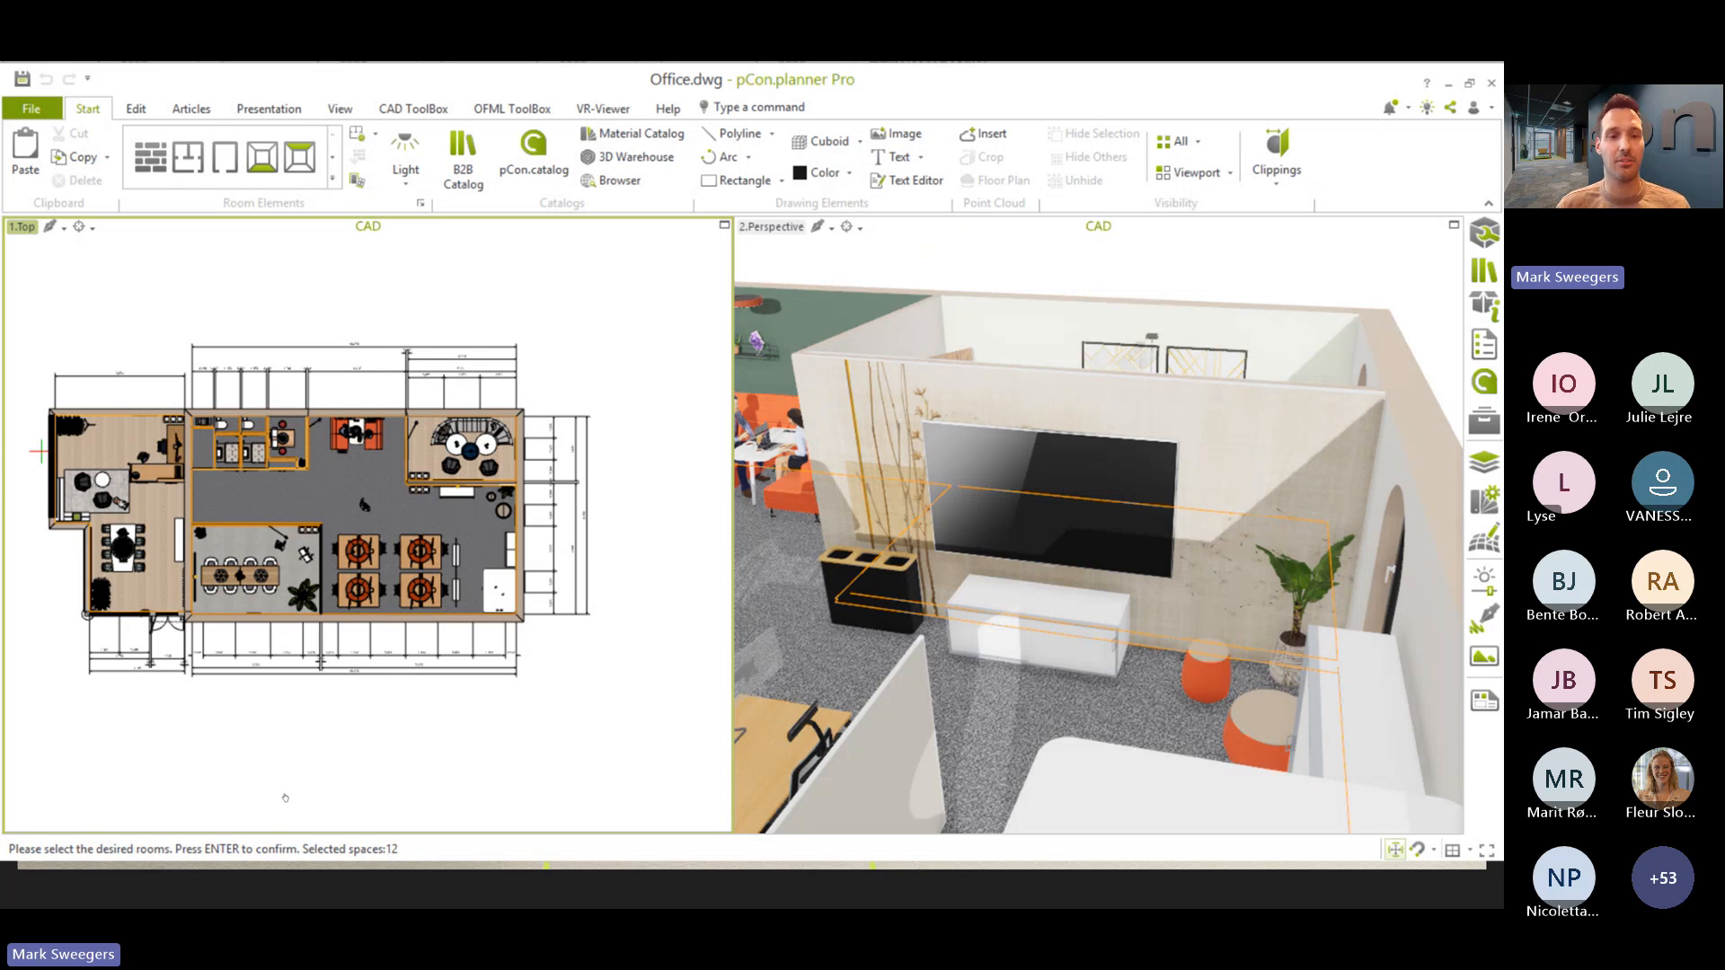
key(Return)
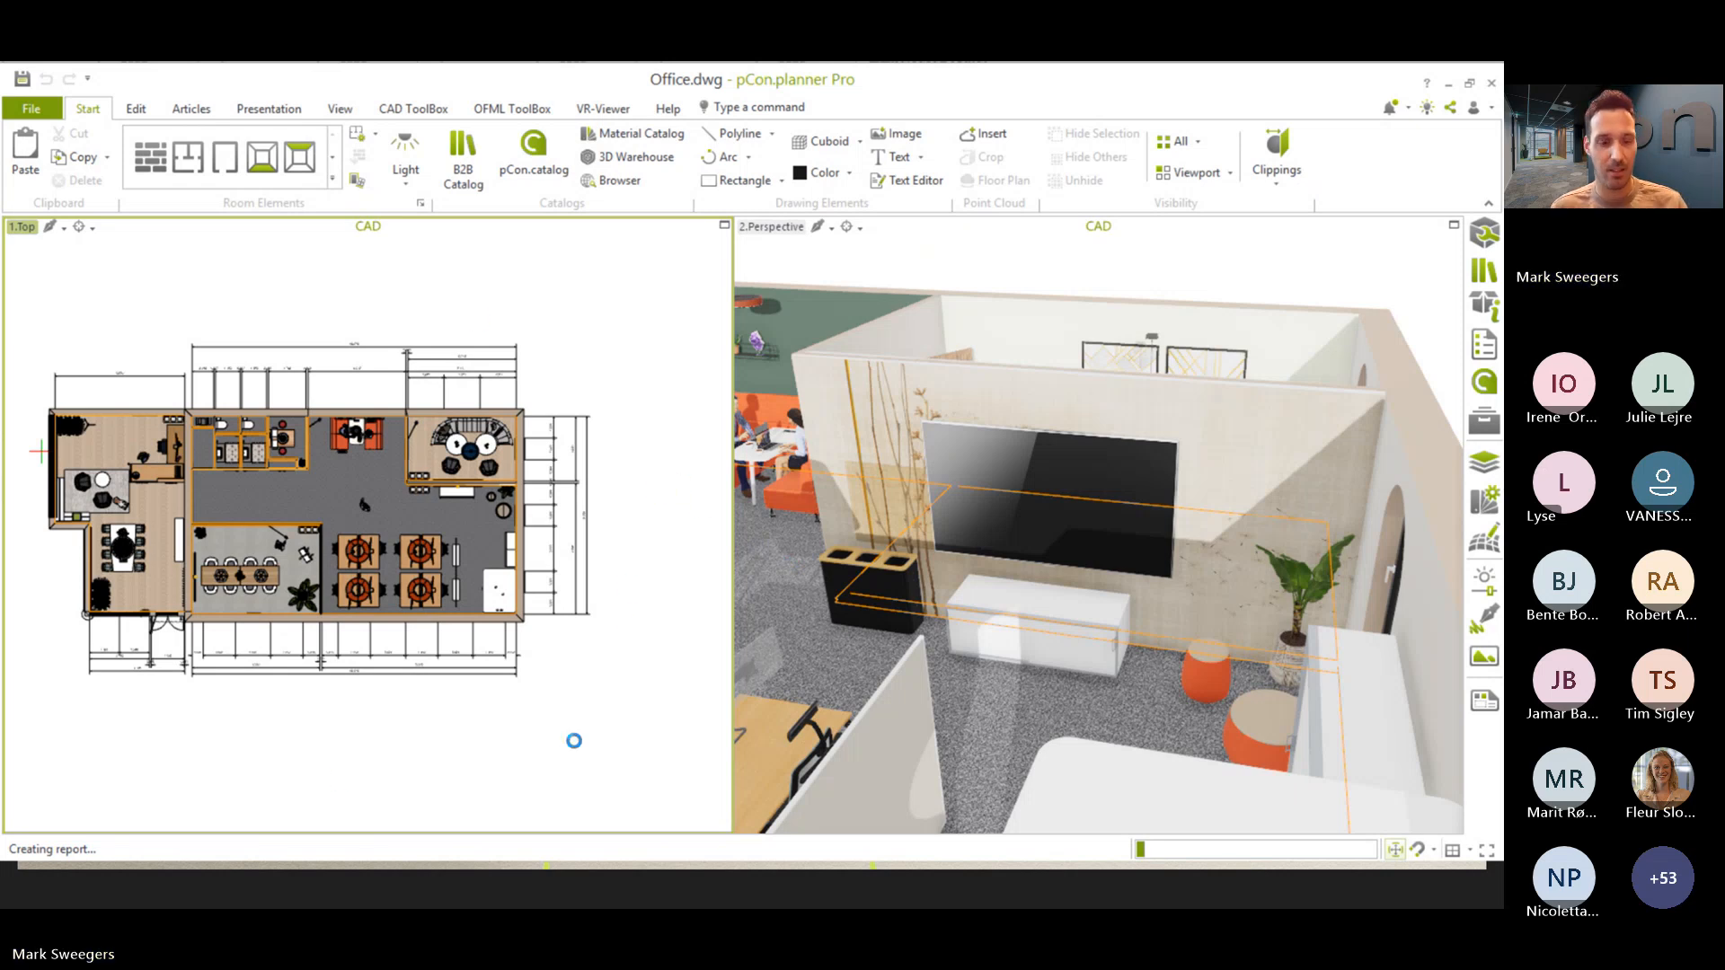
- Switch to the Materiaalrapport - Kantoor.xlsx workbook in Excel
key(alt+Tab)
key(alt+Tab)
key(alt+Tab)
key(alt+Tab)
key(alt+Tab)
key(alt+Tab)
key(alt+Tab)
key(alt+Tab)
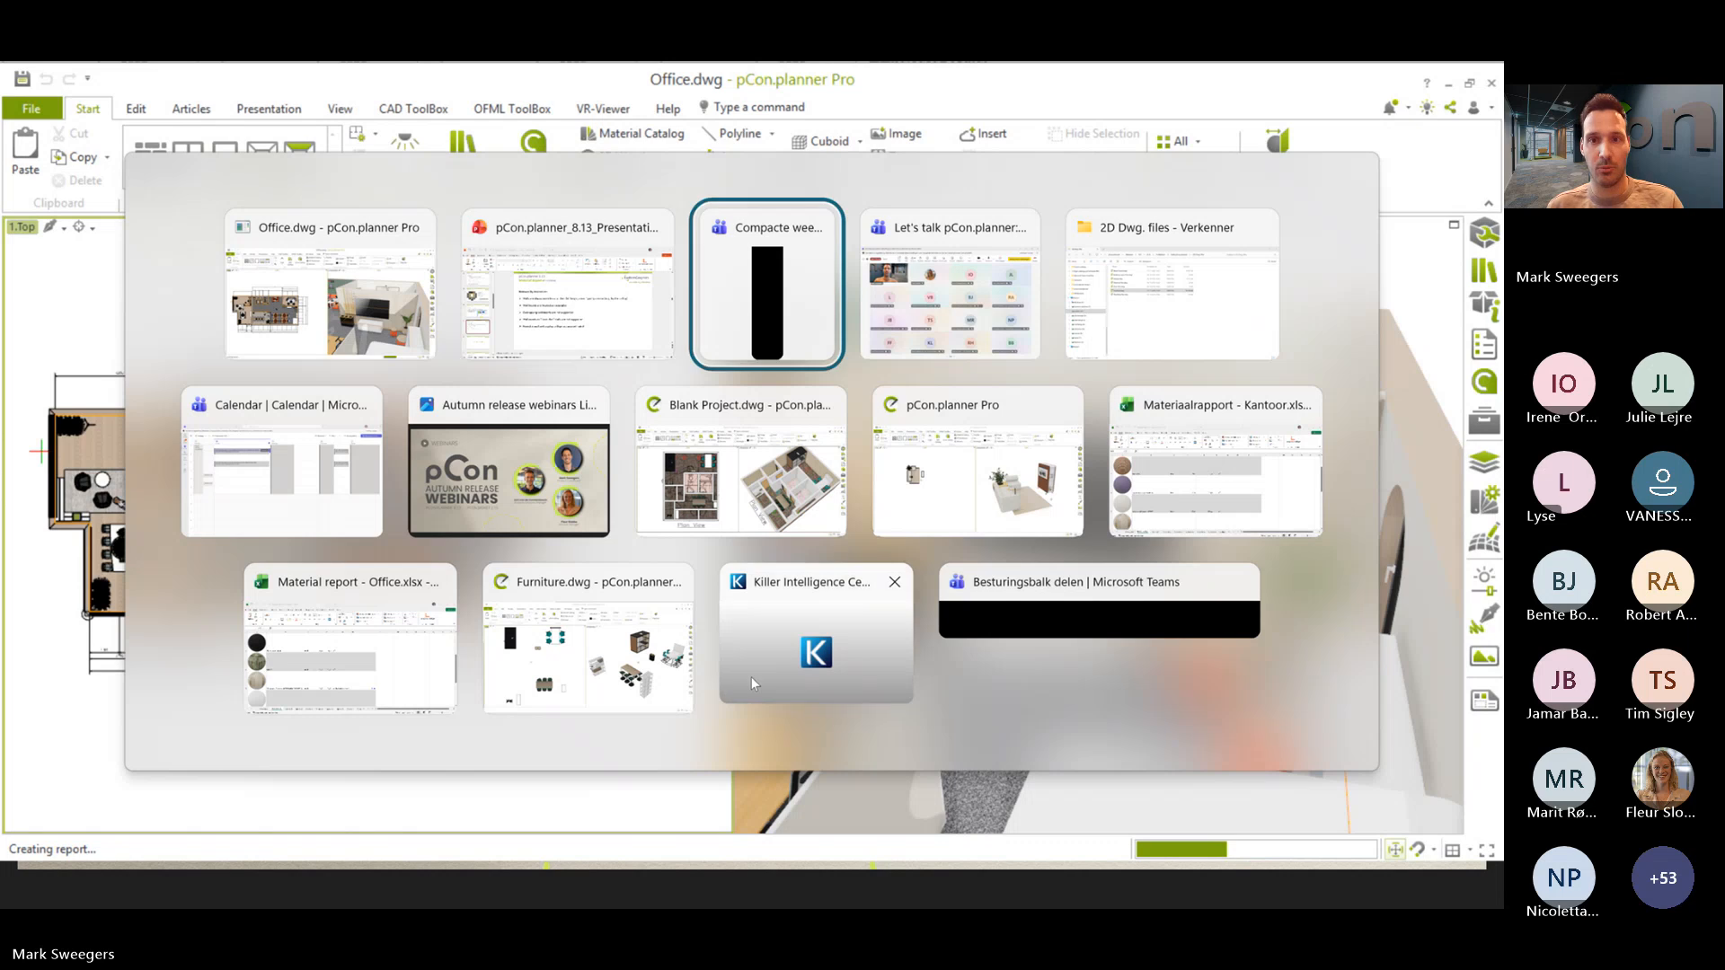
key(alt+Tab)
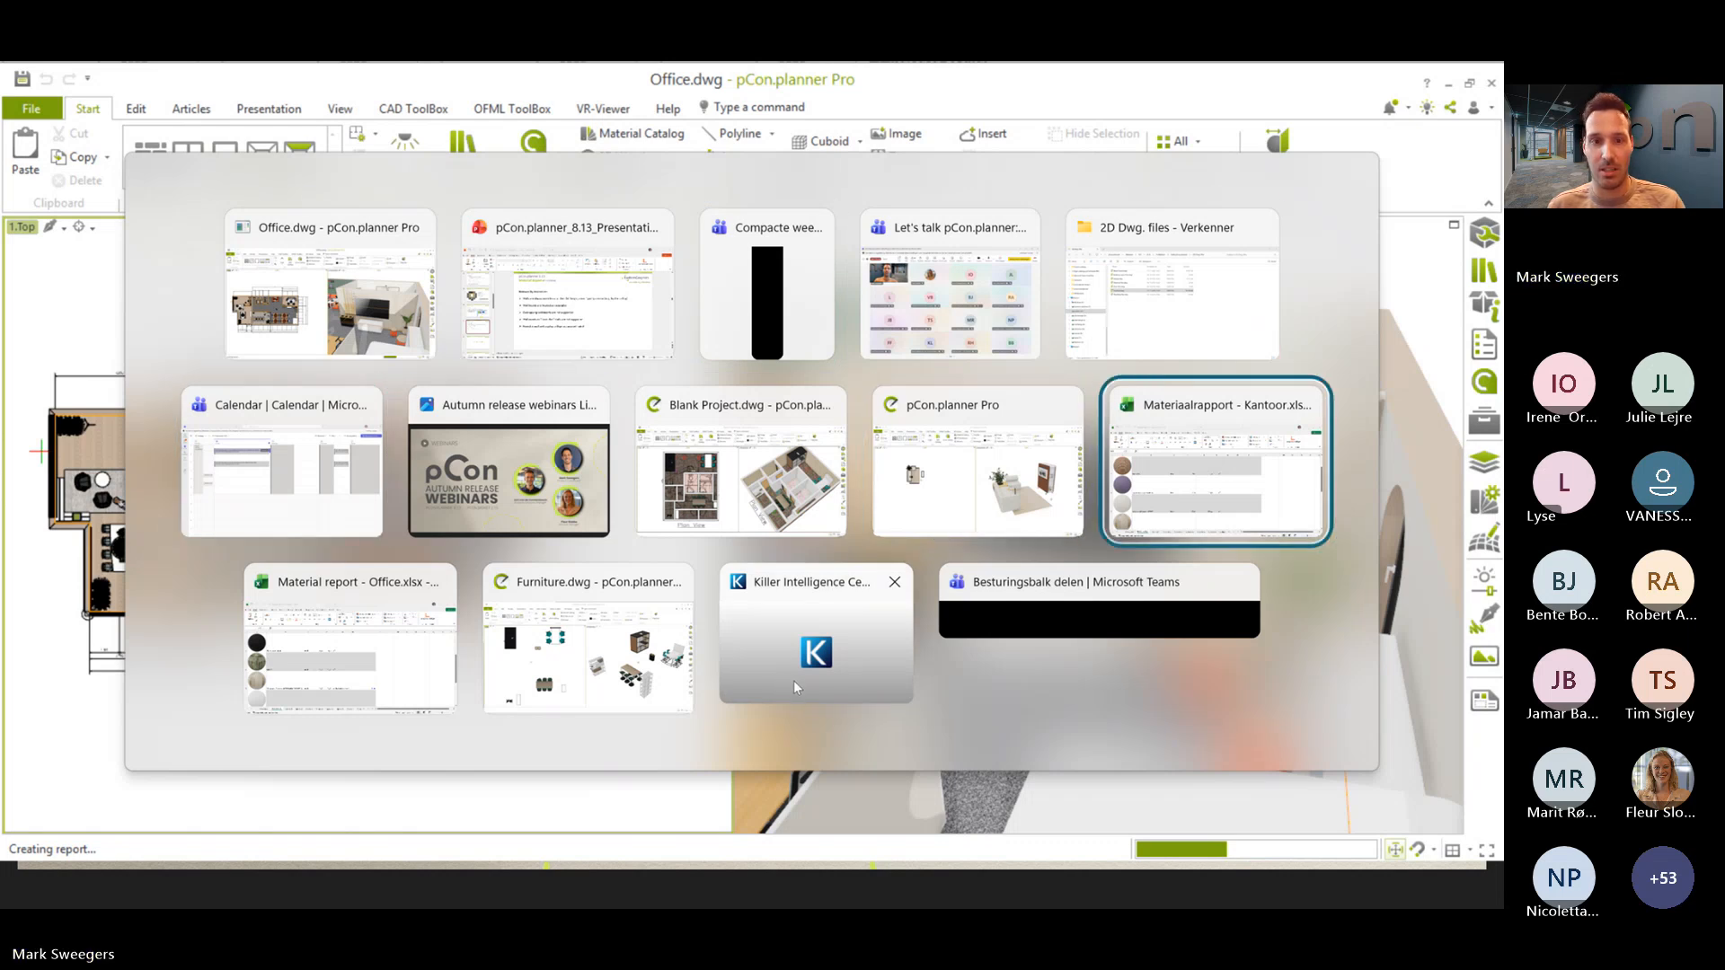
scroll(306, 615, up, 1)
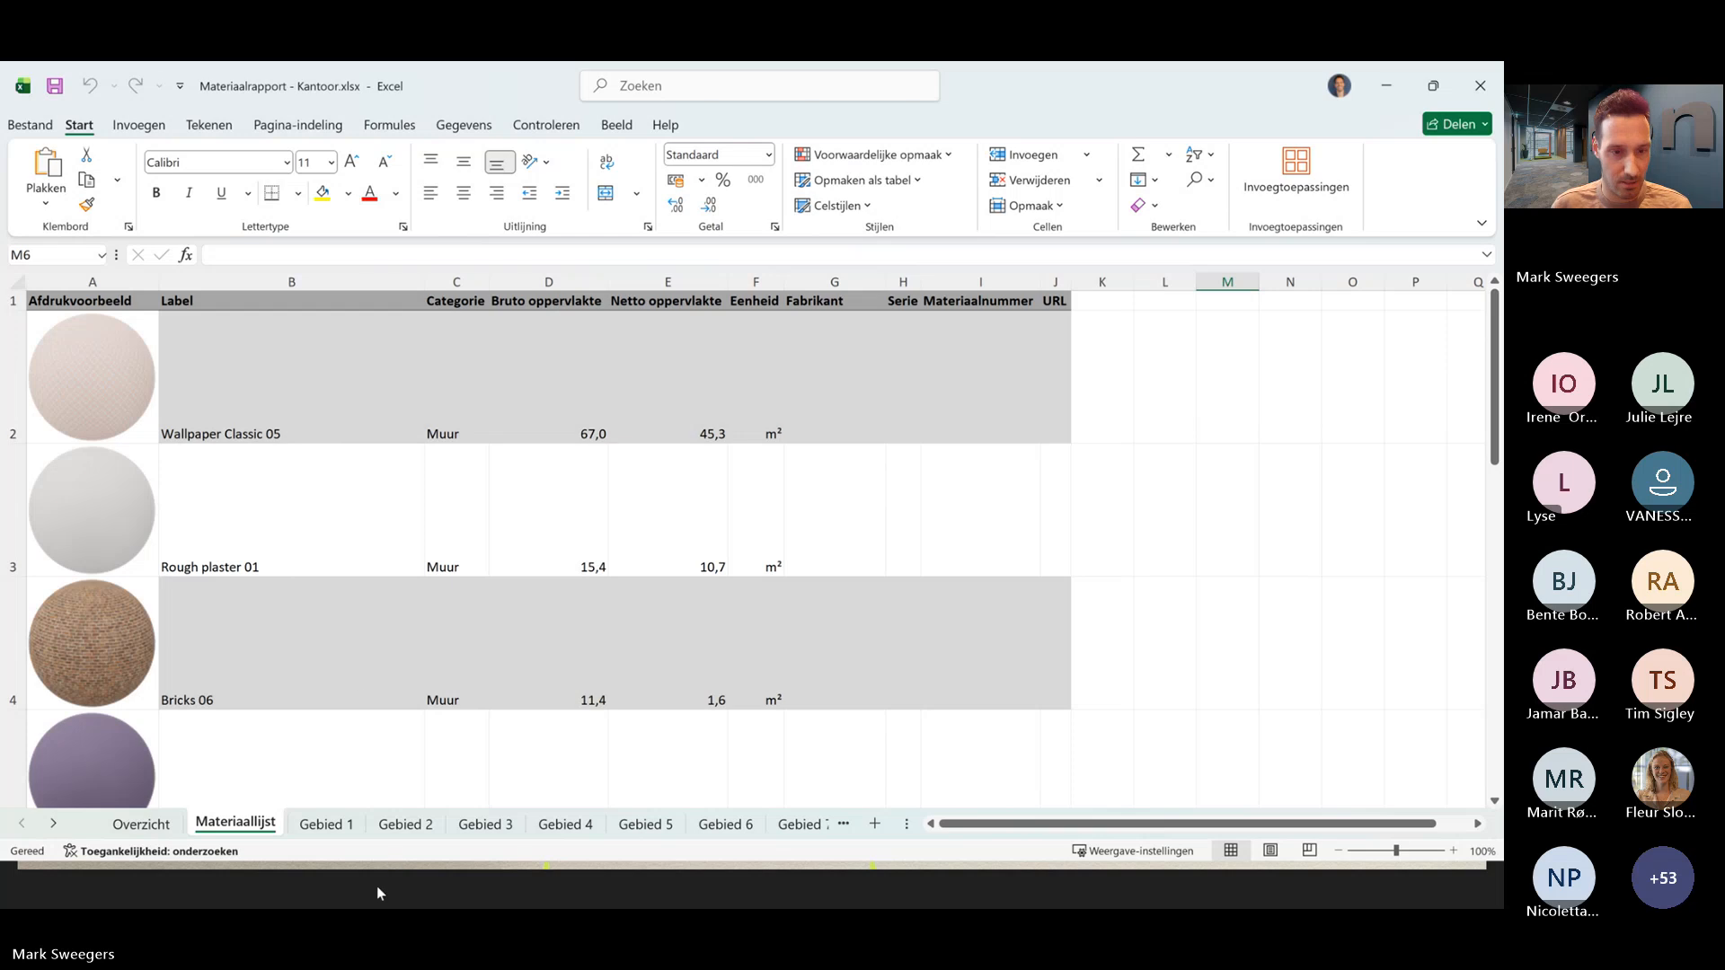
- Switch to File Explorer and open Material report - Office.xlsx from the Materiaalrapport pCon.planner folder inside 5-Webinar
key(alt+Tab)
key(Tab)
key(Tab)
key(Tab)
key(Tab)
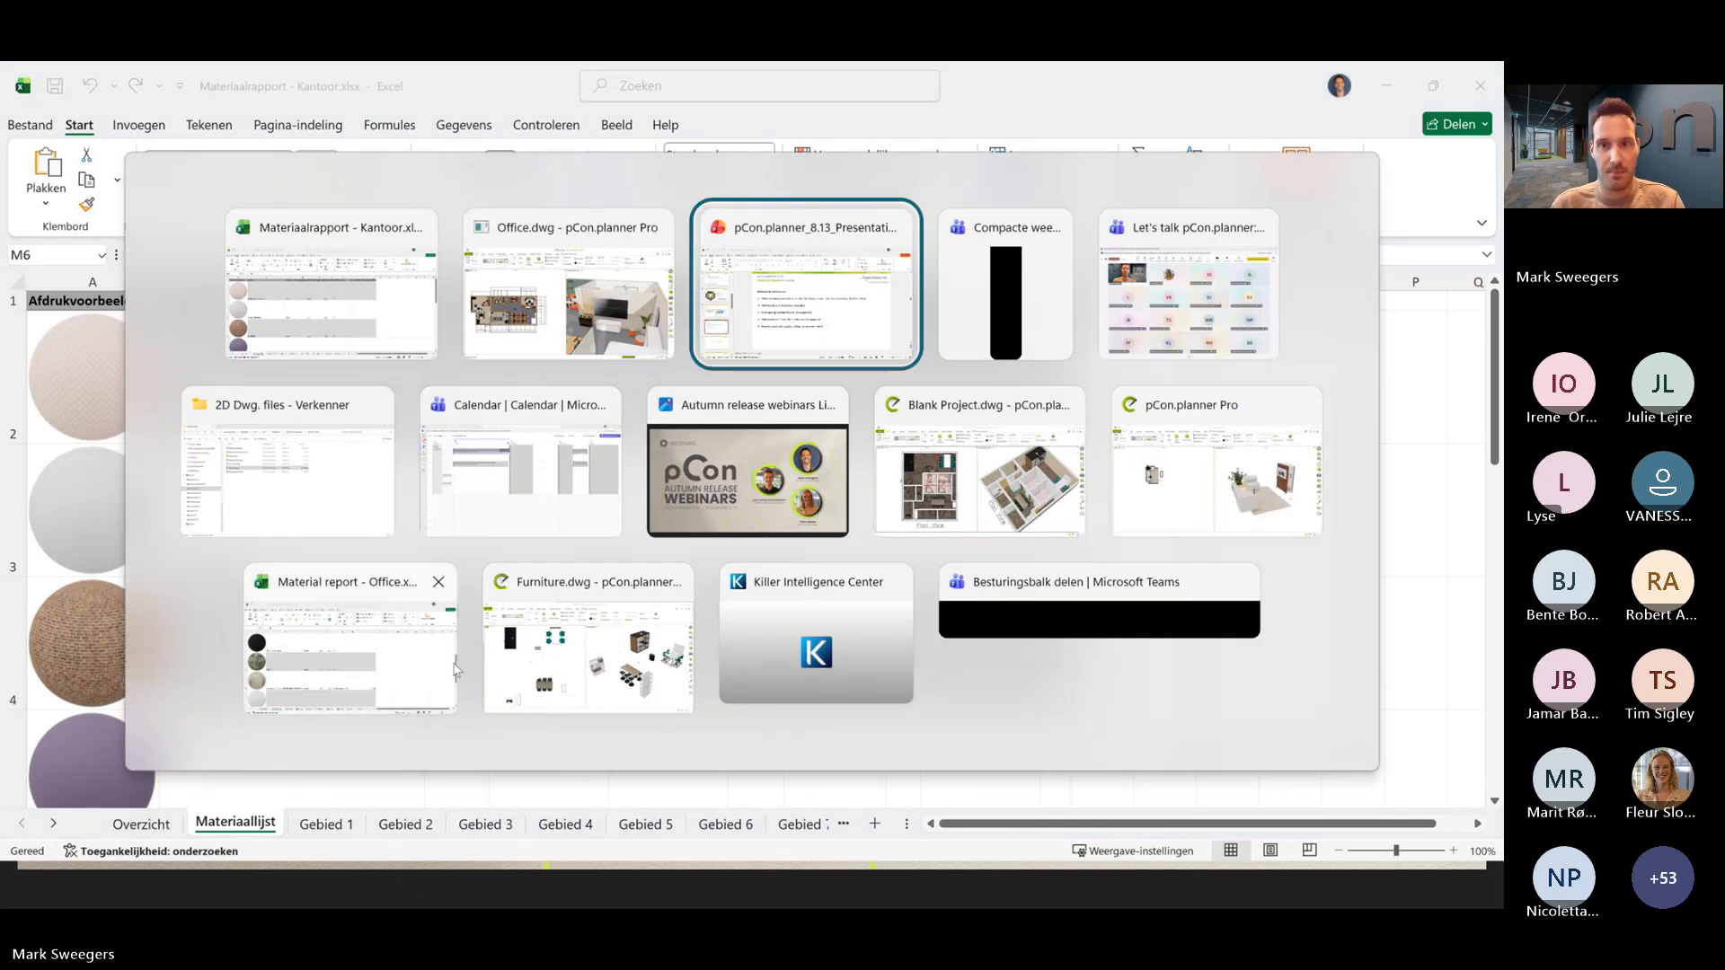
key(Tab)
key(Tab)
key(Tab)
key(Tab)
key(Tab)
key(Tab)
key(Tab)
key(Tab)
key(Tab)
key(Tab)
key(Tab)
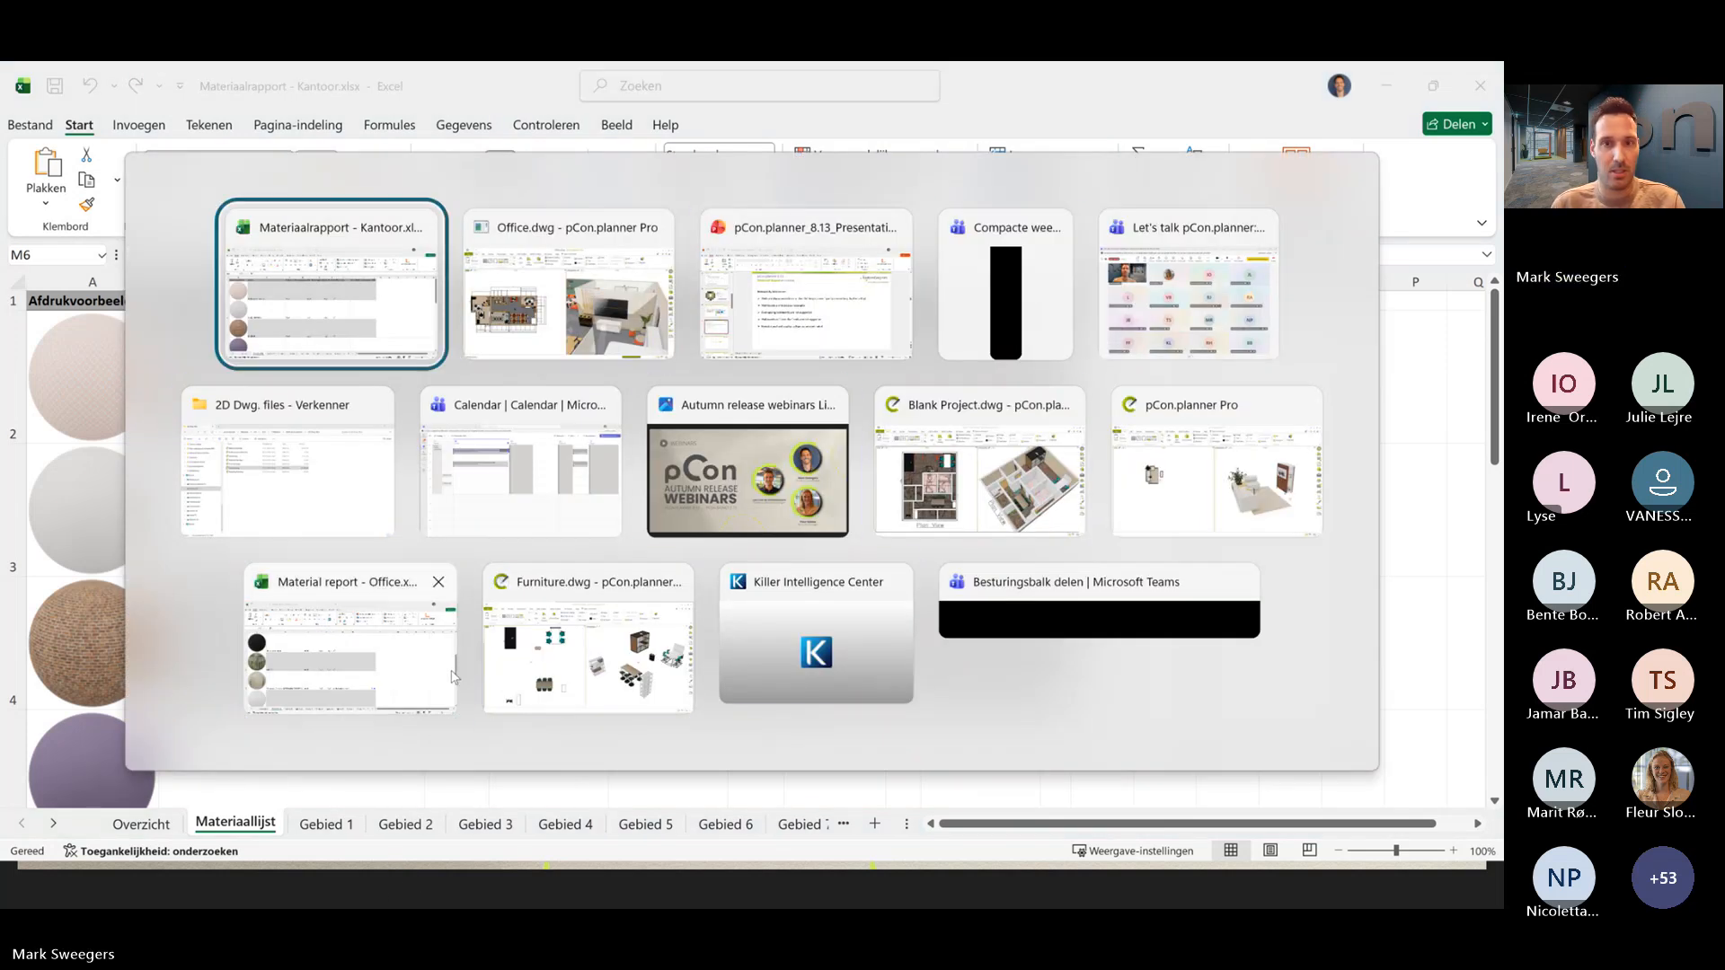
key(Tab)
key(Tab)
key(Tab)
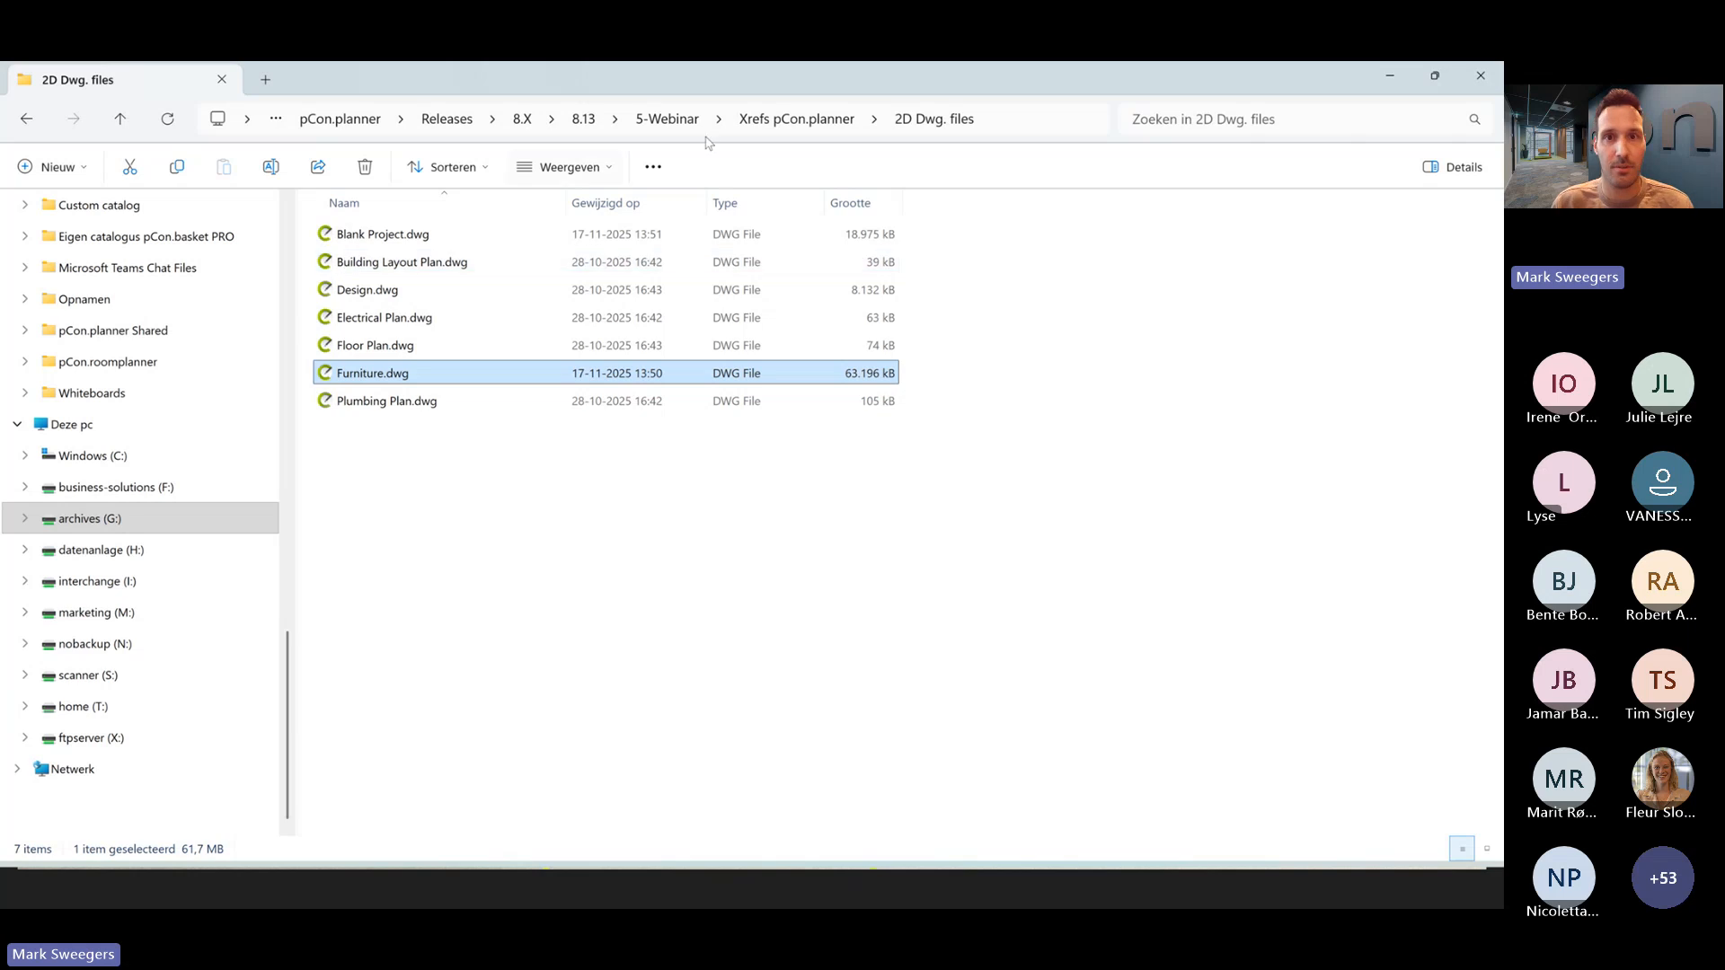
click(683, 122)
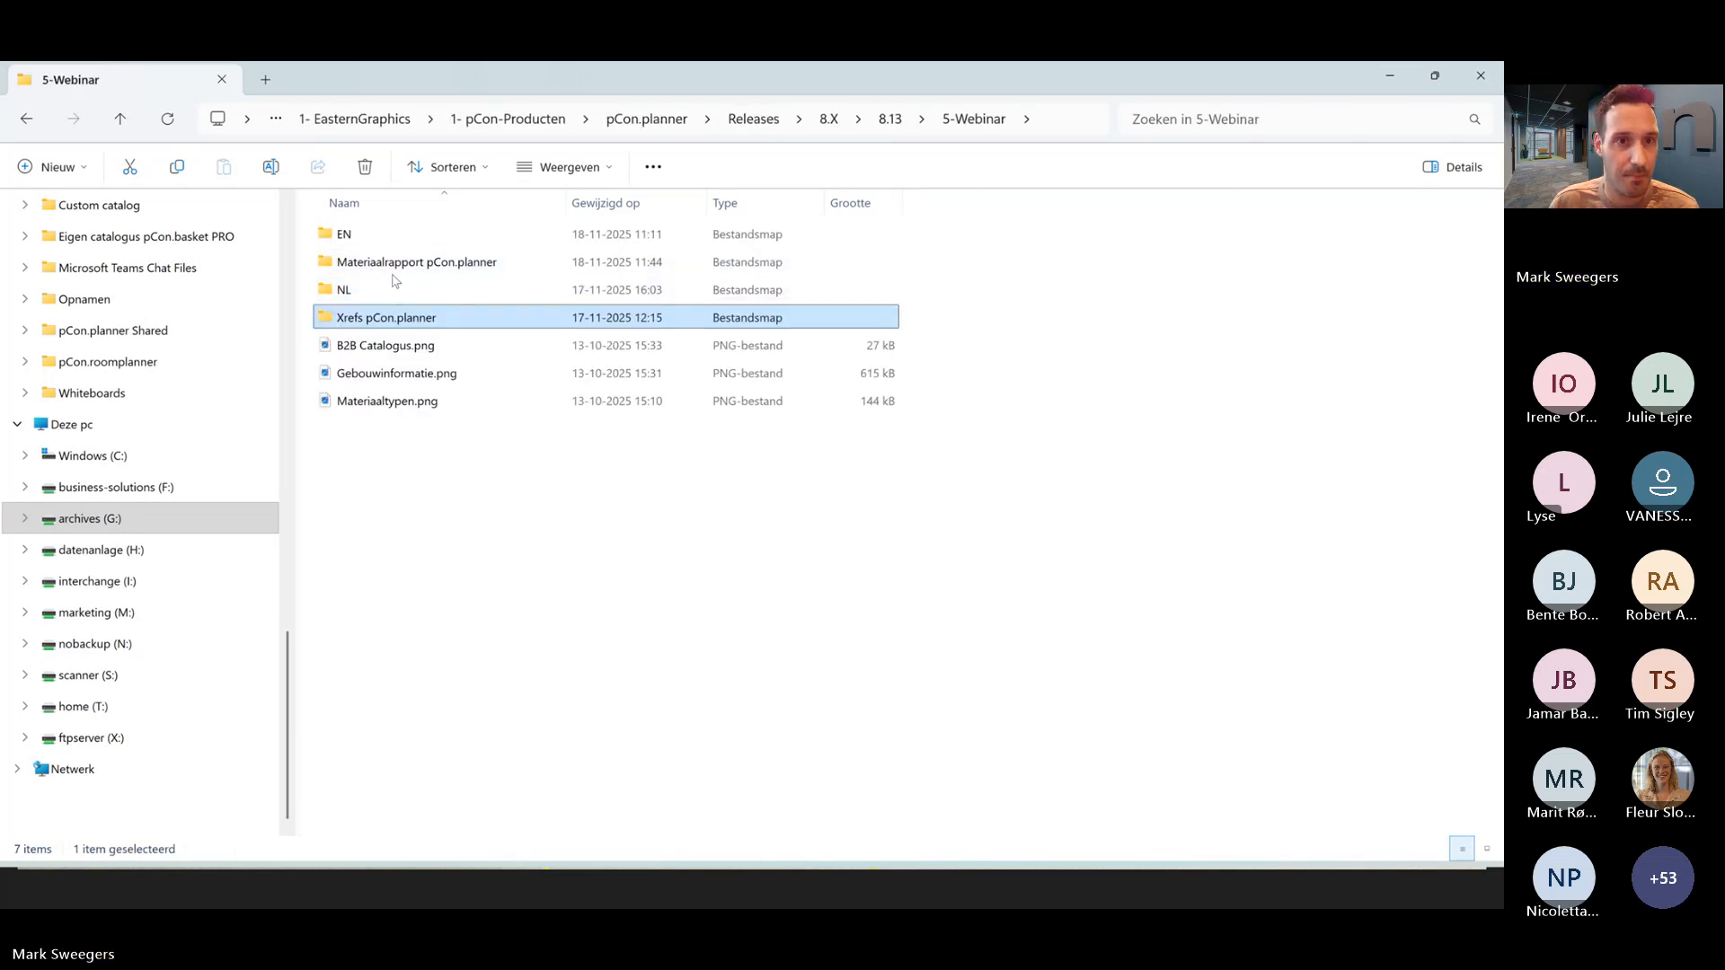
double_click(396, 269)
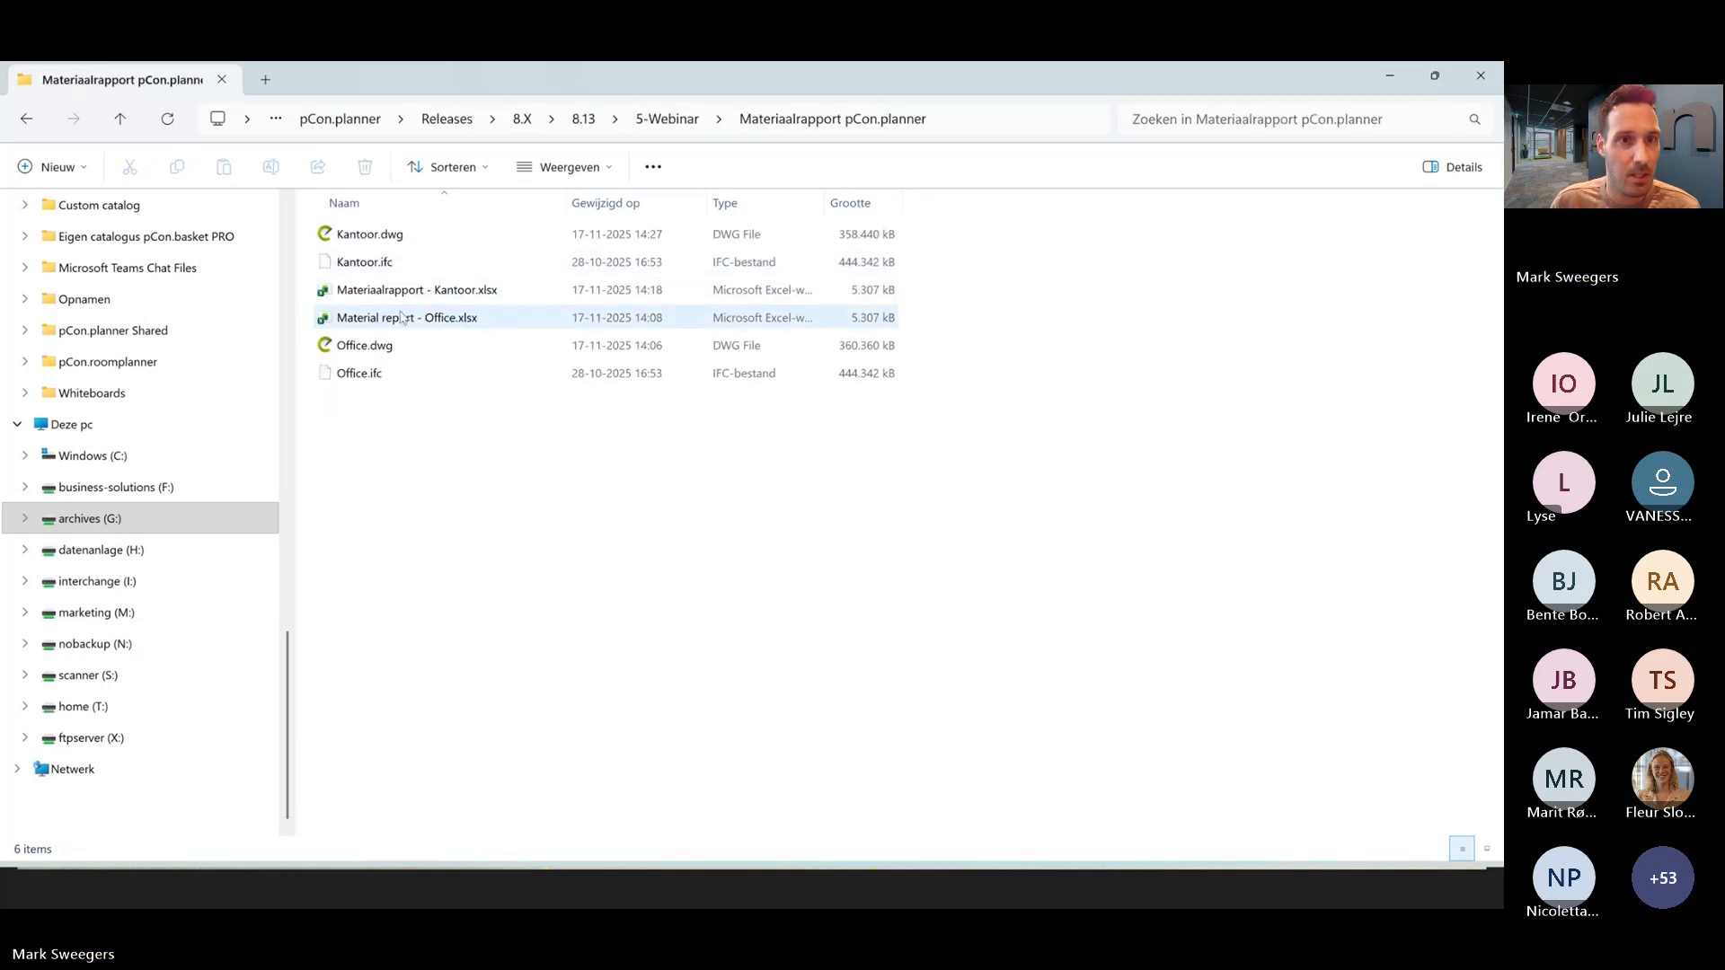
click(401, 320)
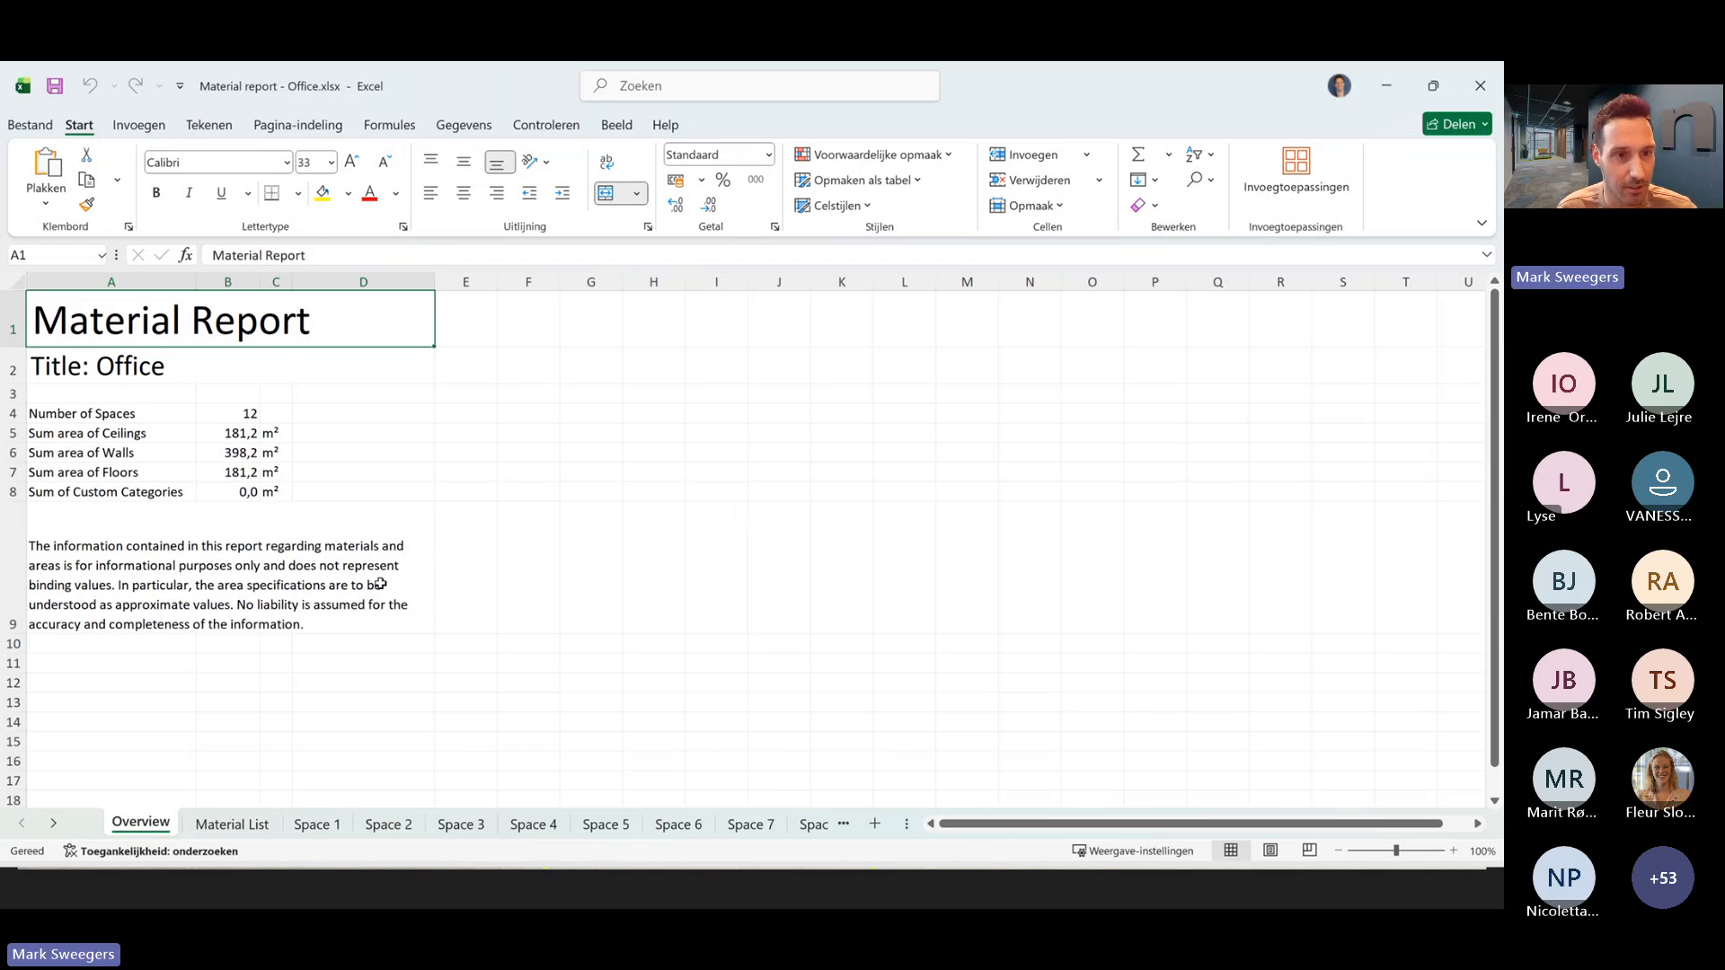
- Show the Material List sheet and examine the Space 1 sheet's areas, floor plan and material table
click(232, 825)
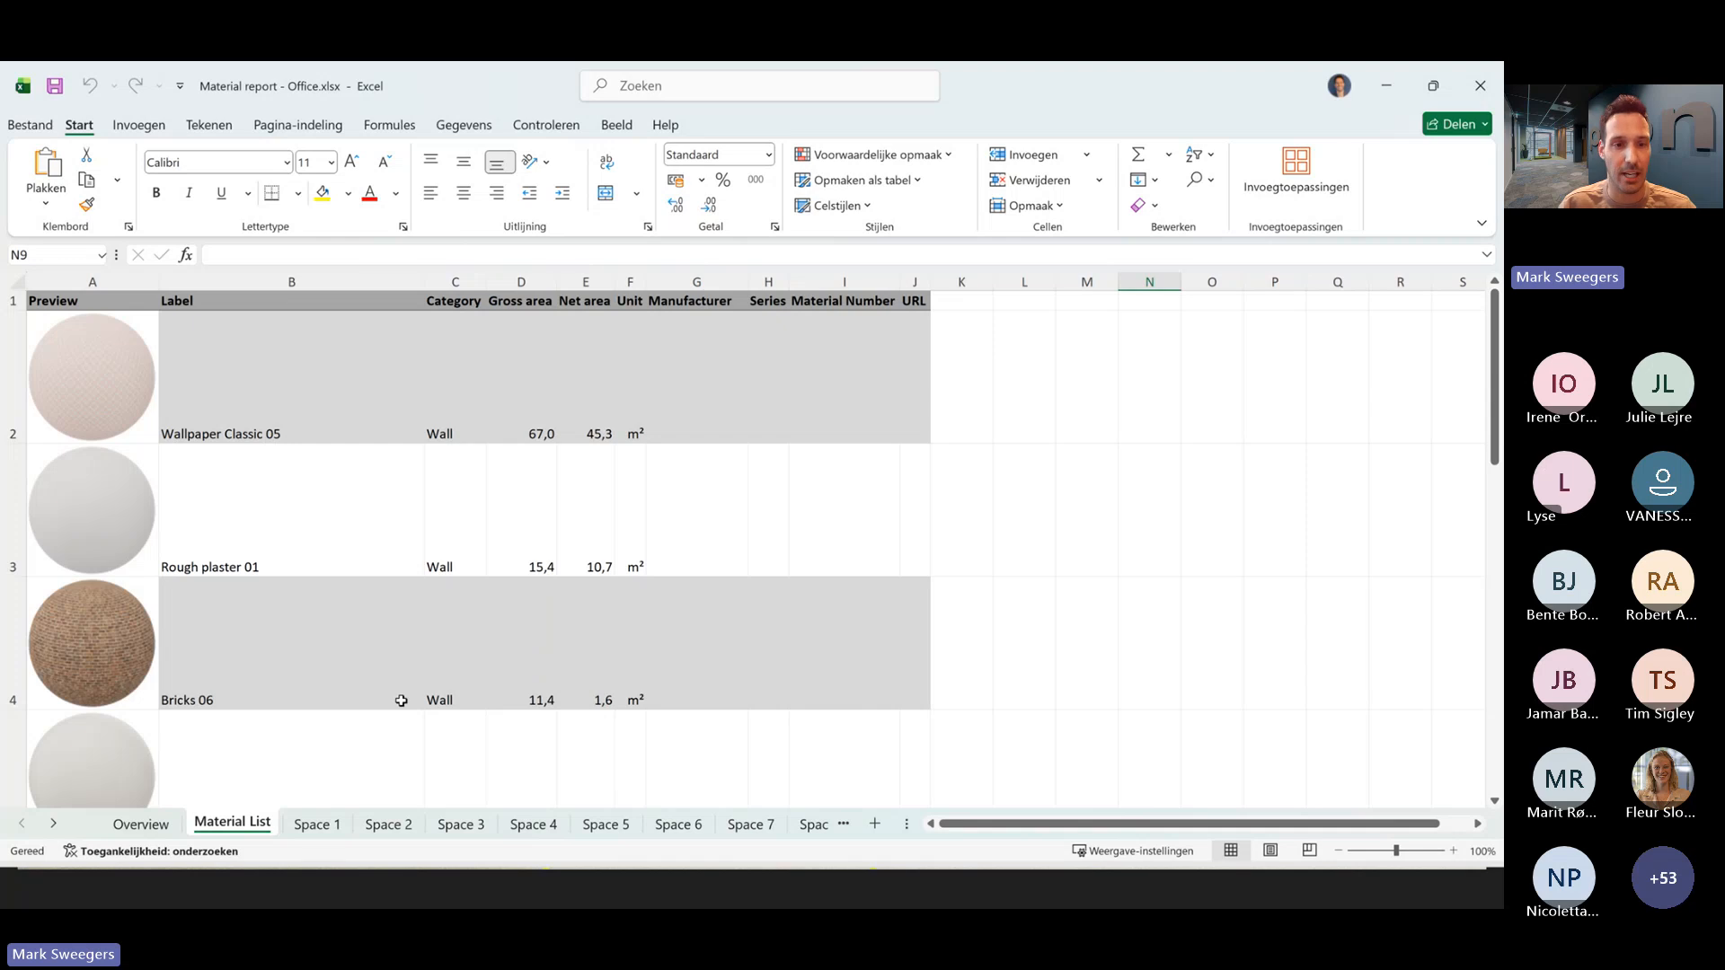
click(325, 830)
click(432, 580)
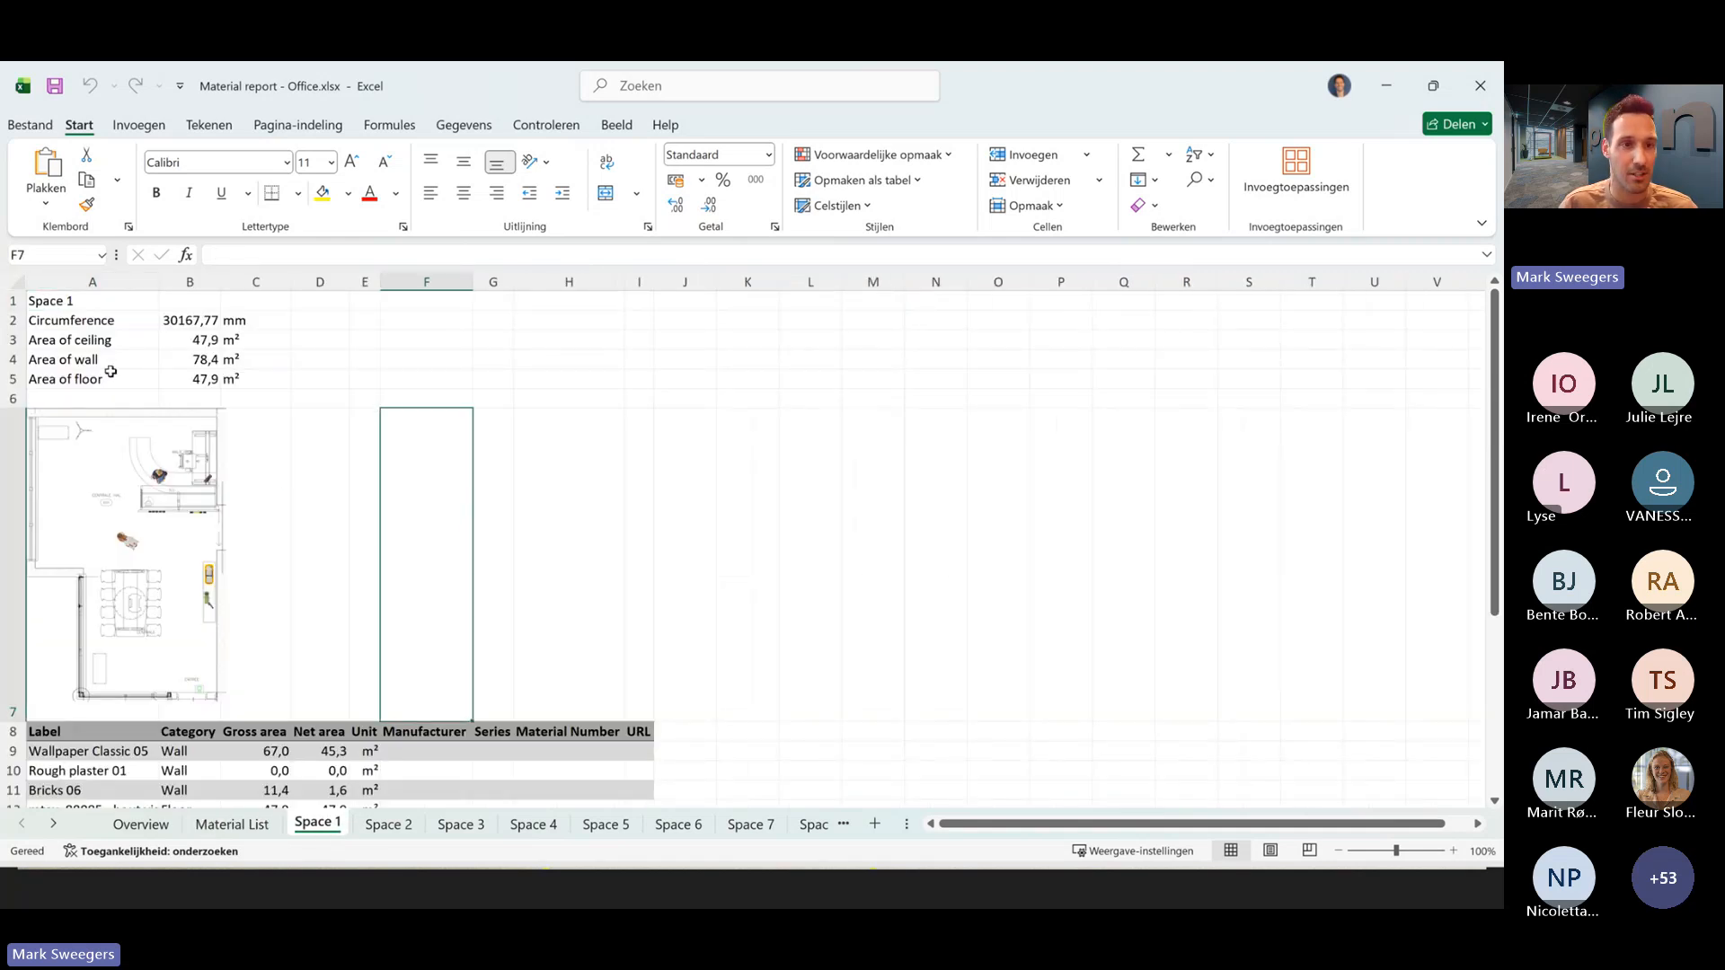
scroll(342, 485, down, 1)
scroll(345, 499, up, 1)
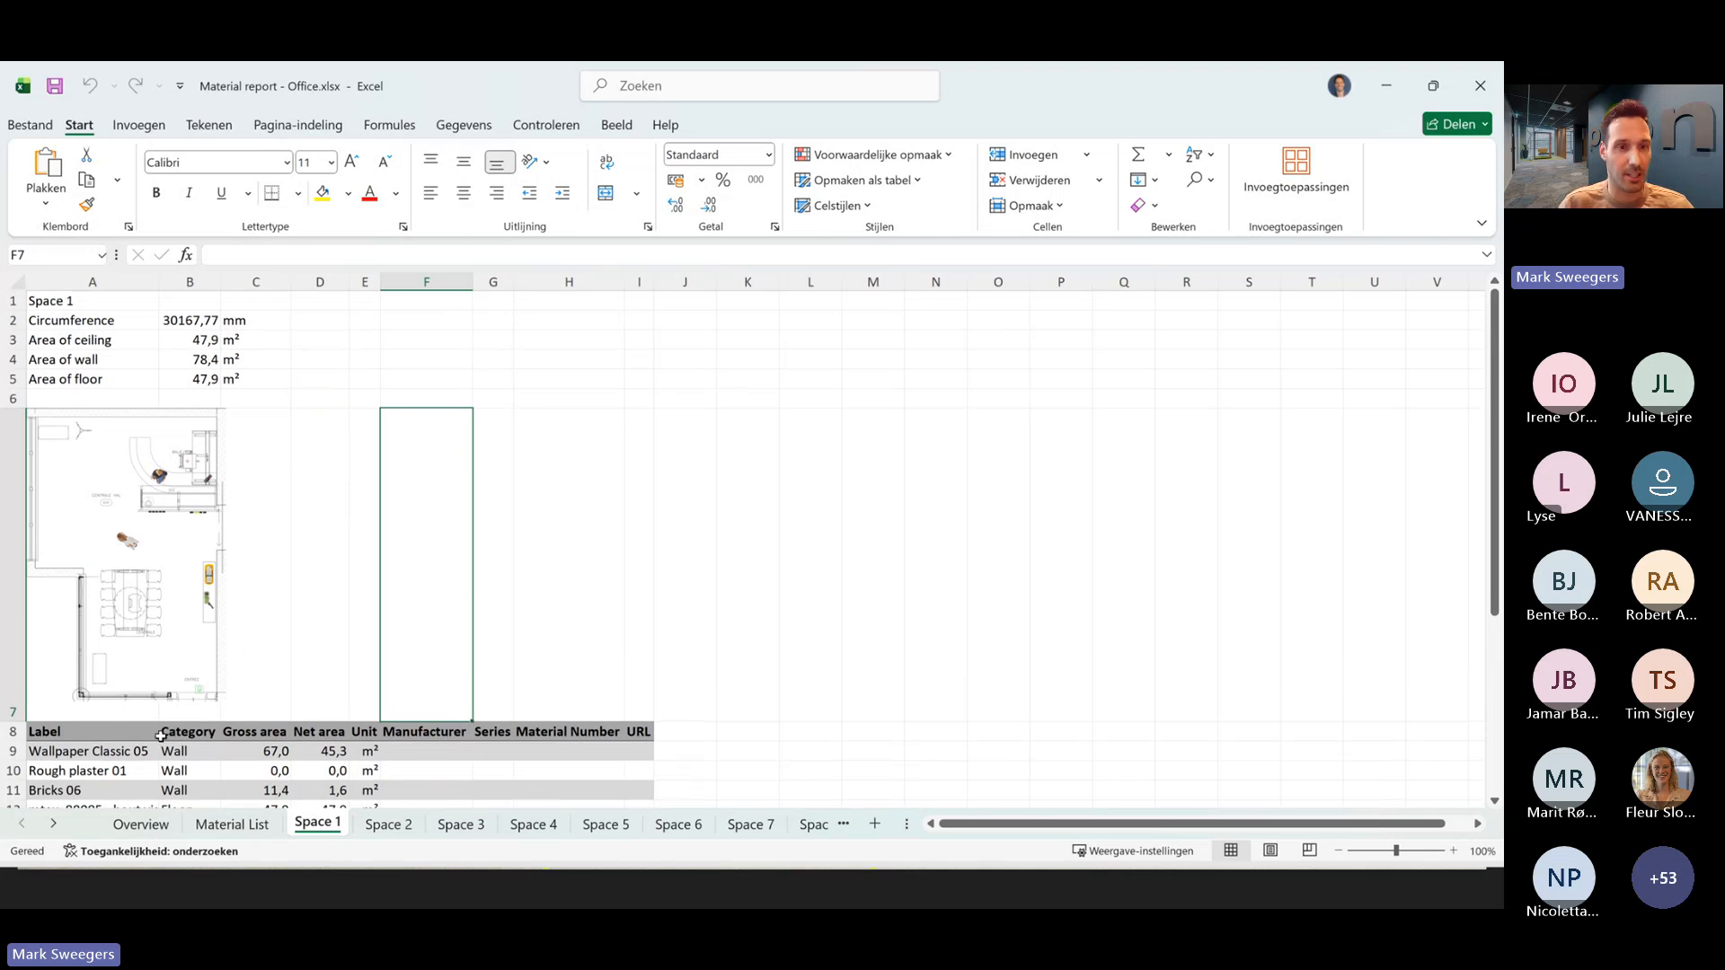
scroll(265, 672, down, 1)
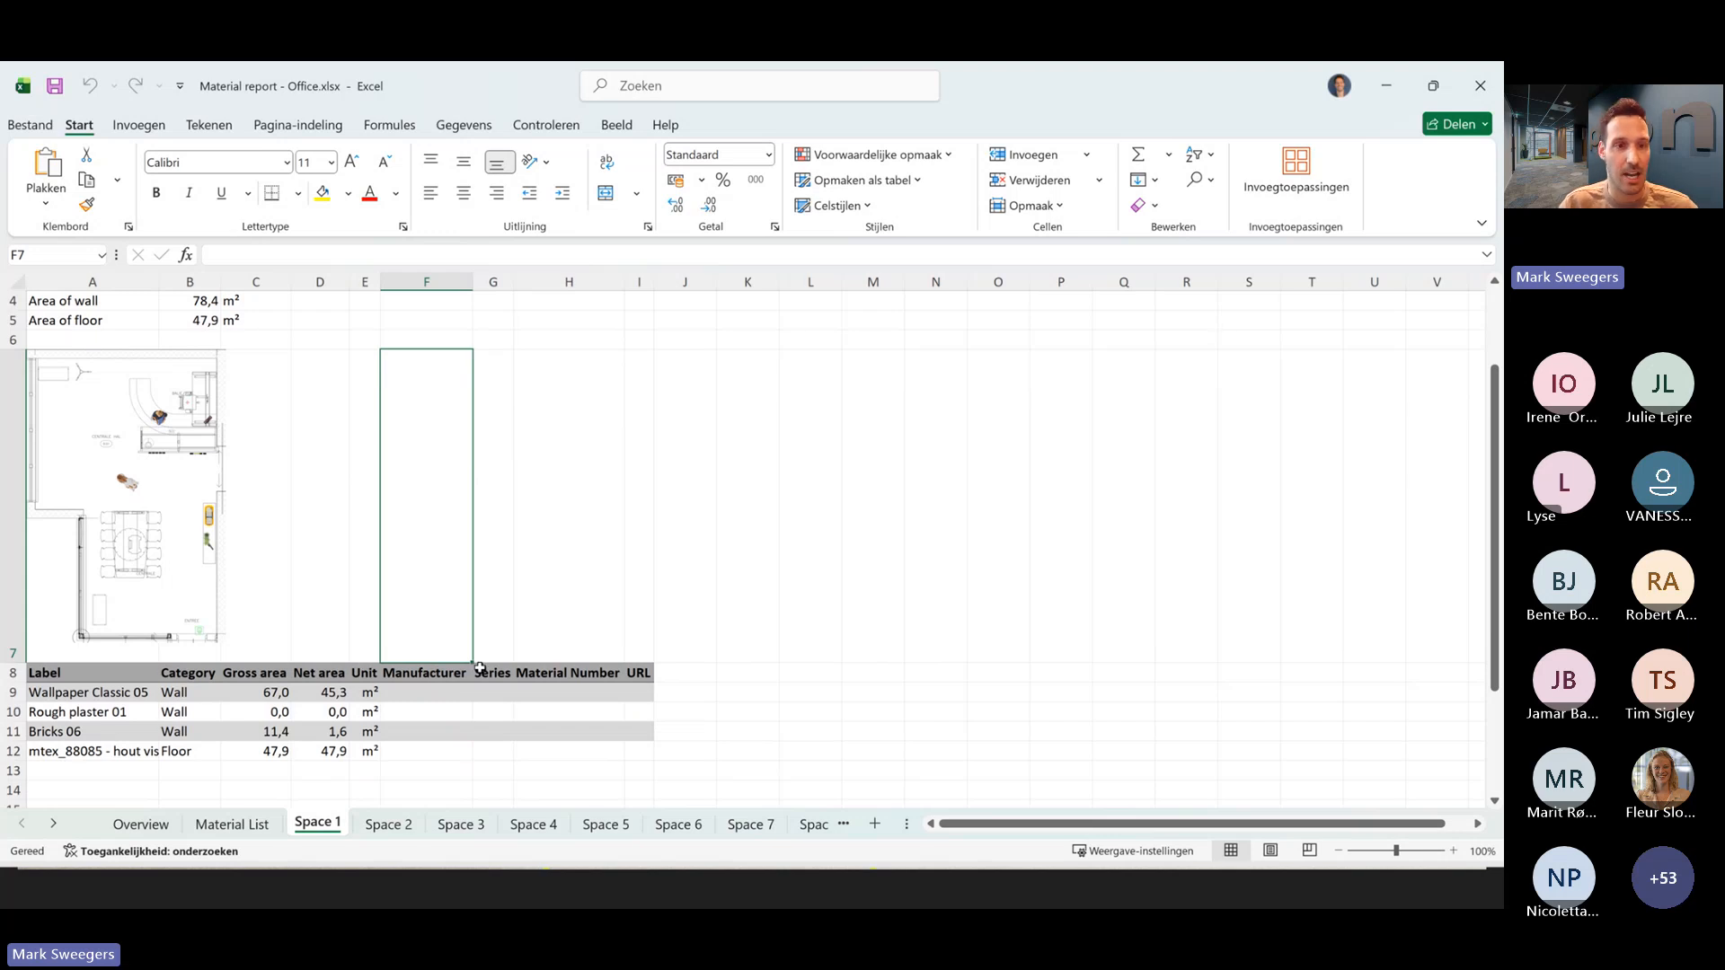
scroll(405, 621, up, 1)
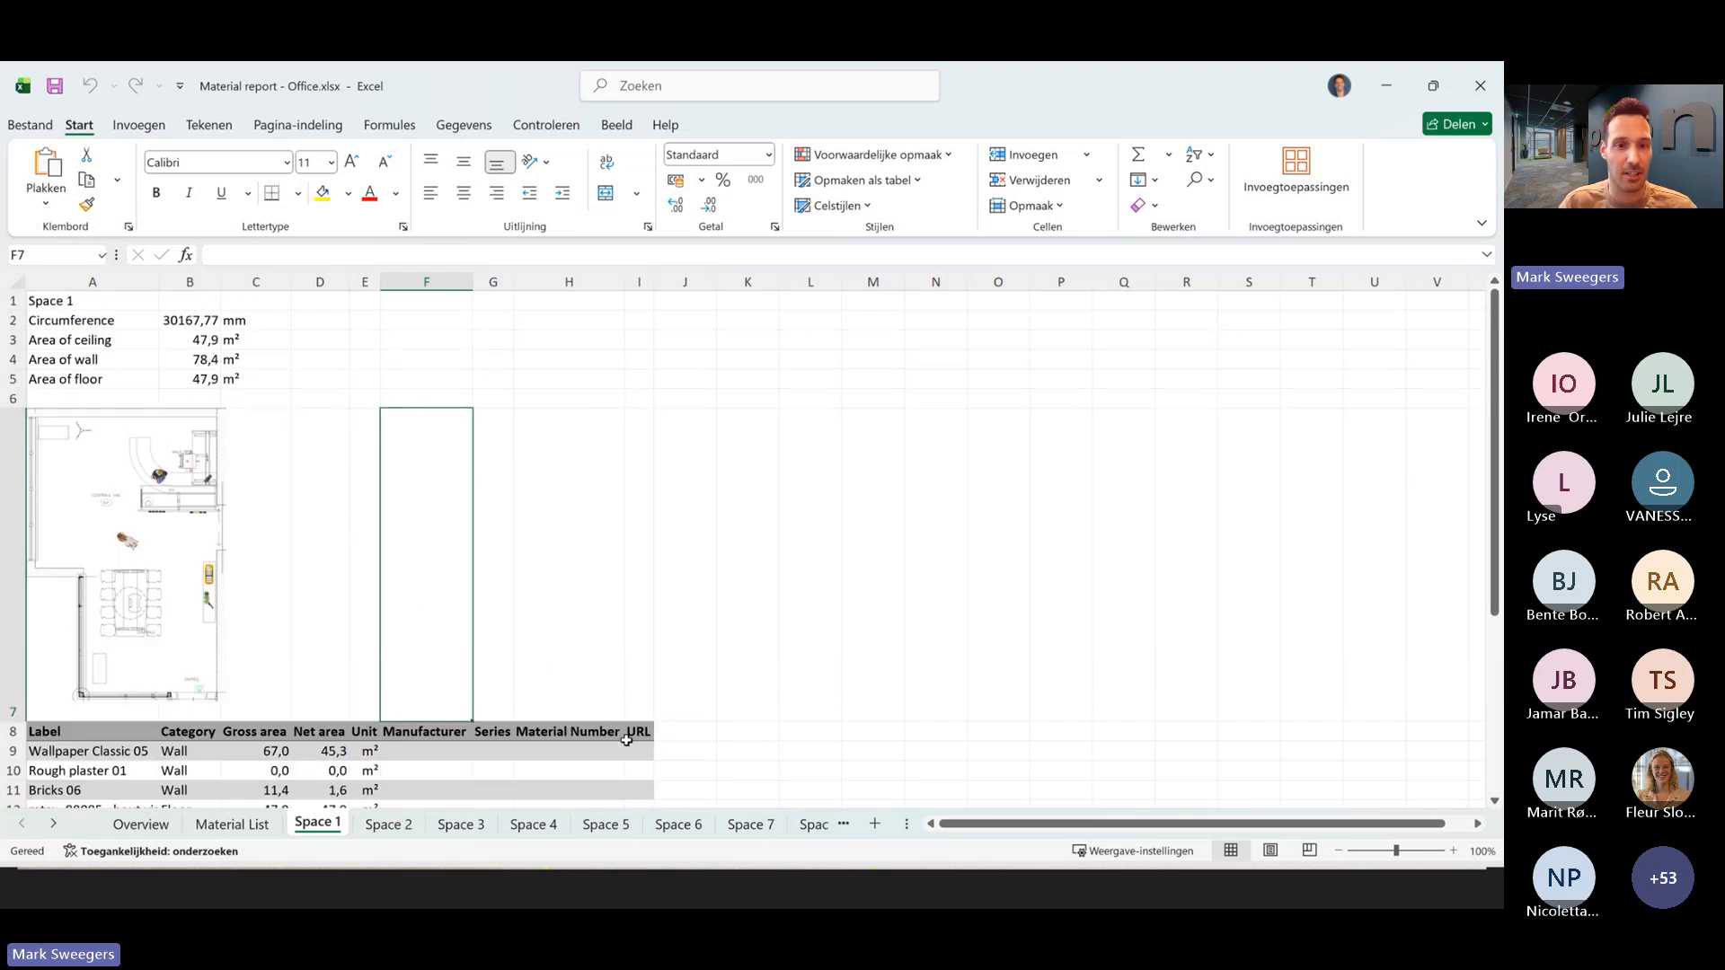
- Examine the Material List sheet from first to last material, focusing on the Wallpaper Glamora MORIBANA GLPU151A row
click(233, 825)
scroll(277, 663, down, 5)
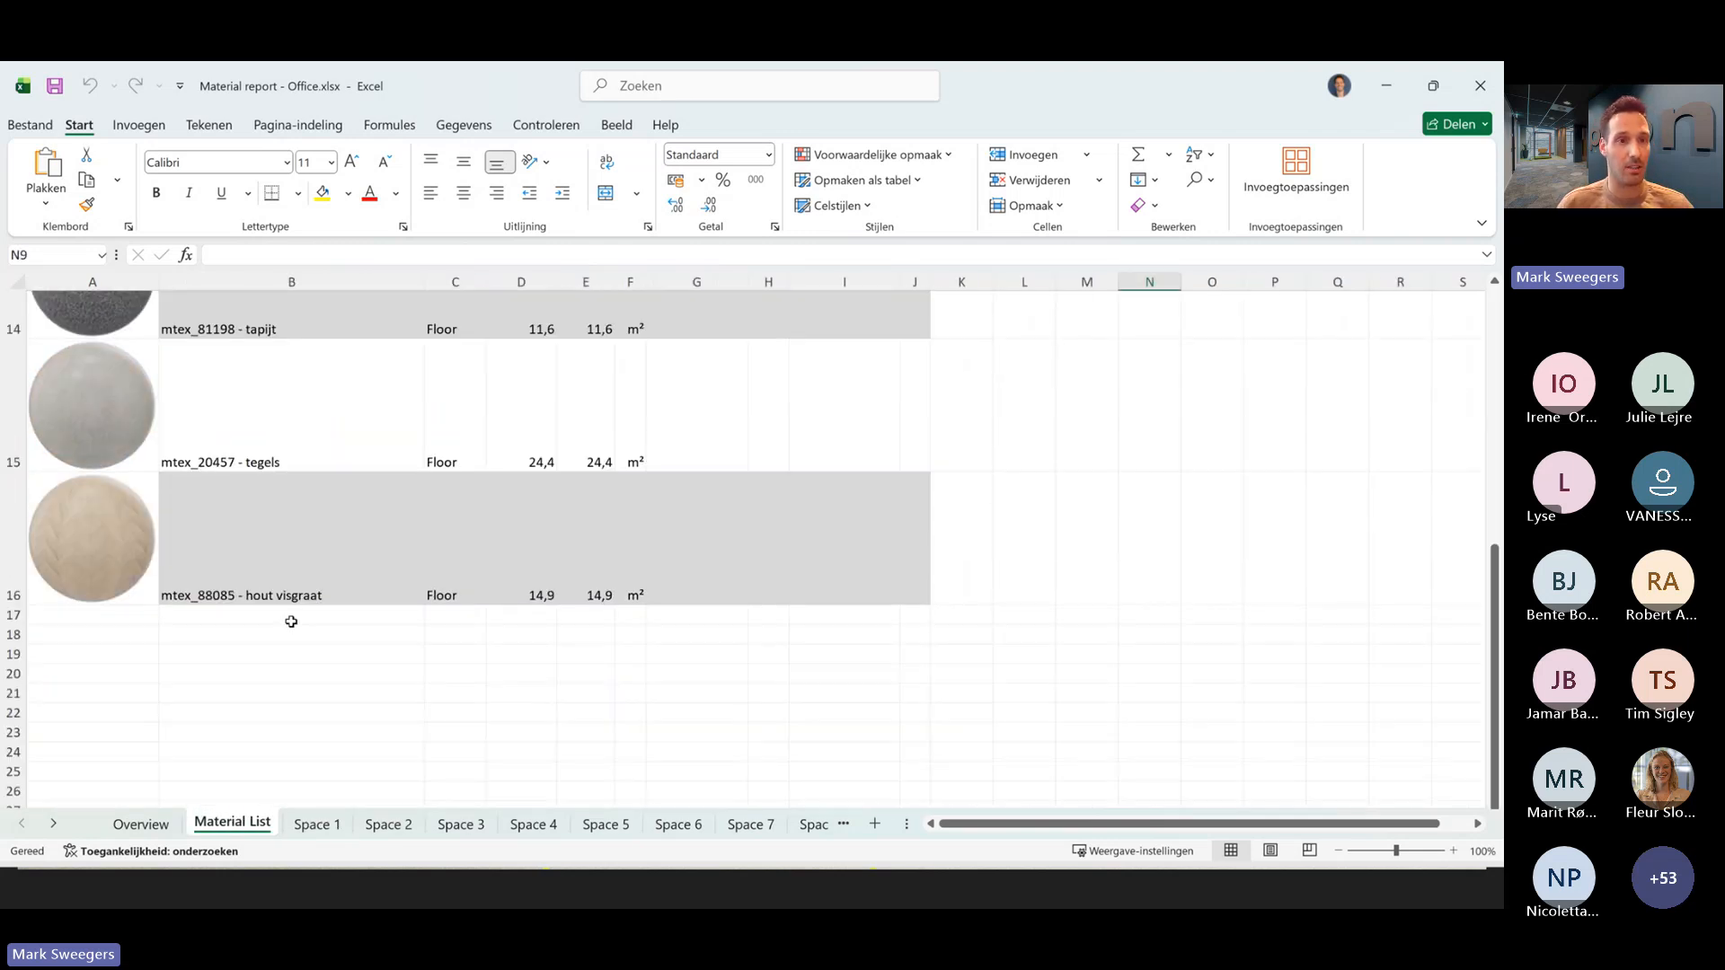
scroll(291, 622, down, 1)
scroll(290, 620, up, 3)
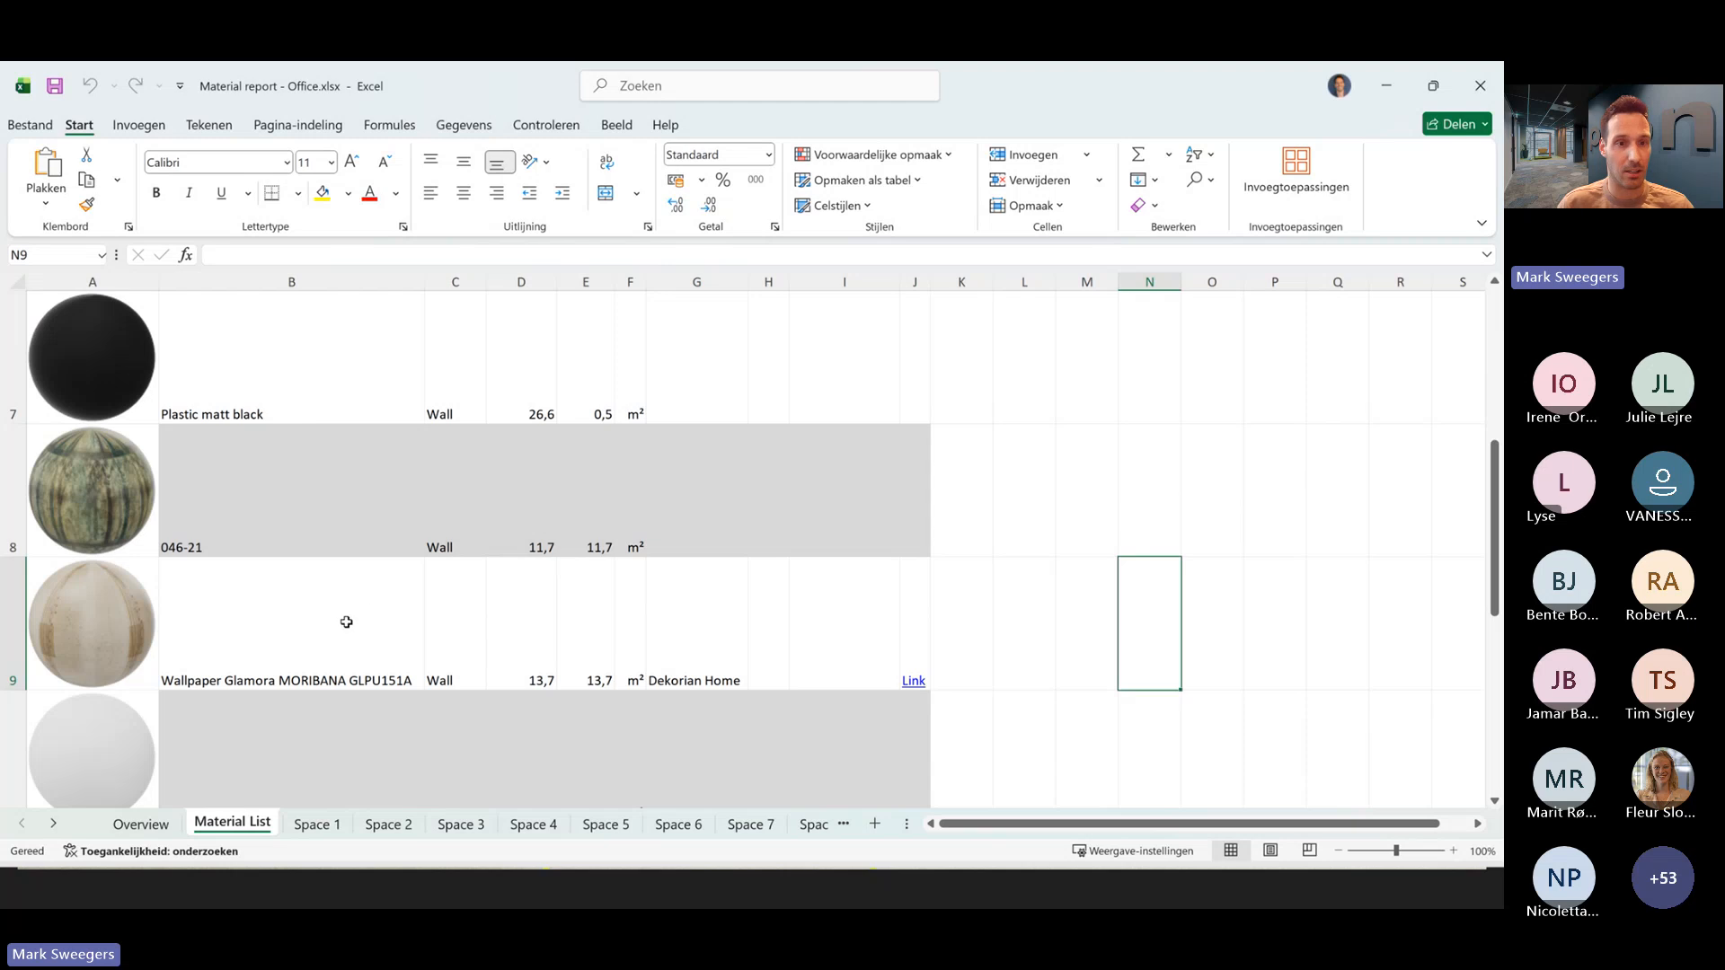
click(327, 634)
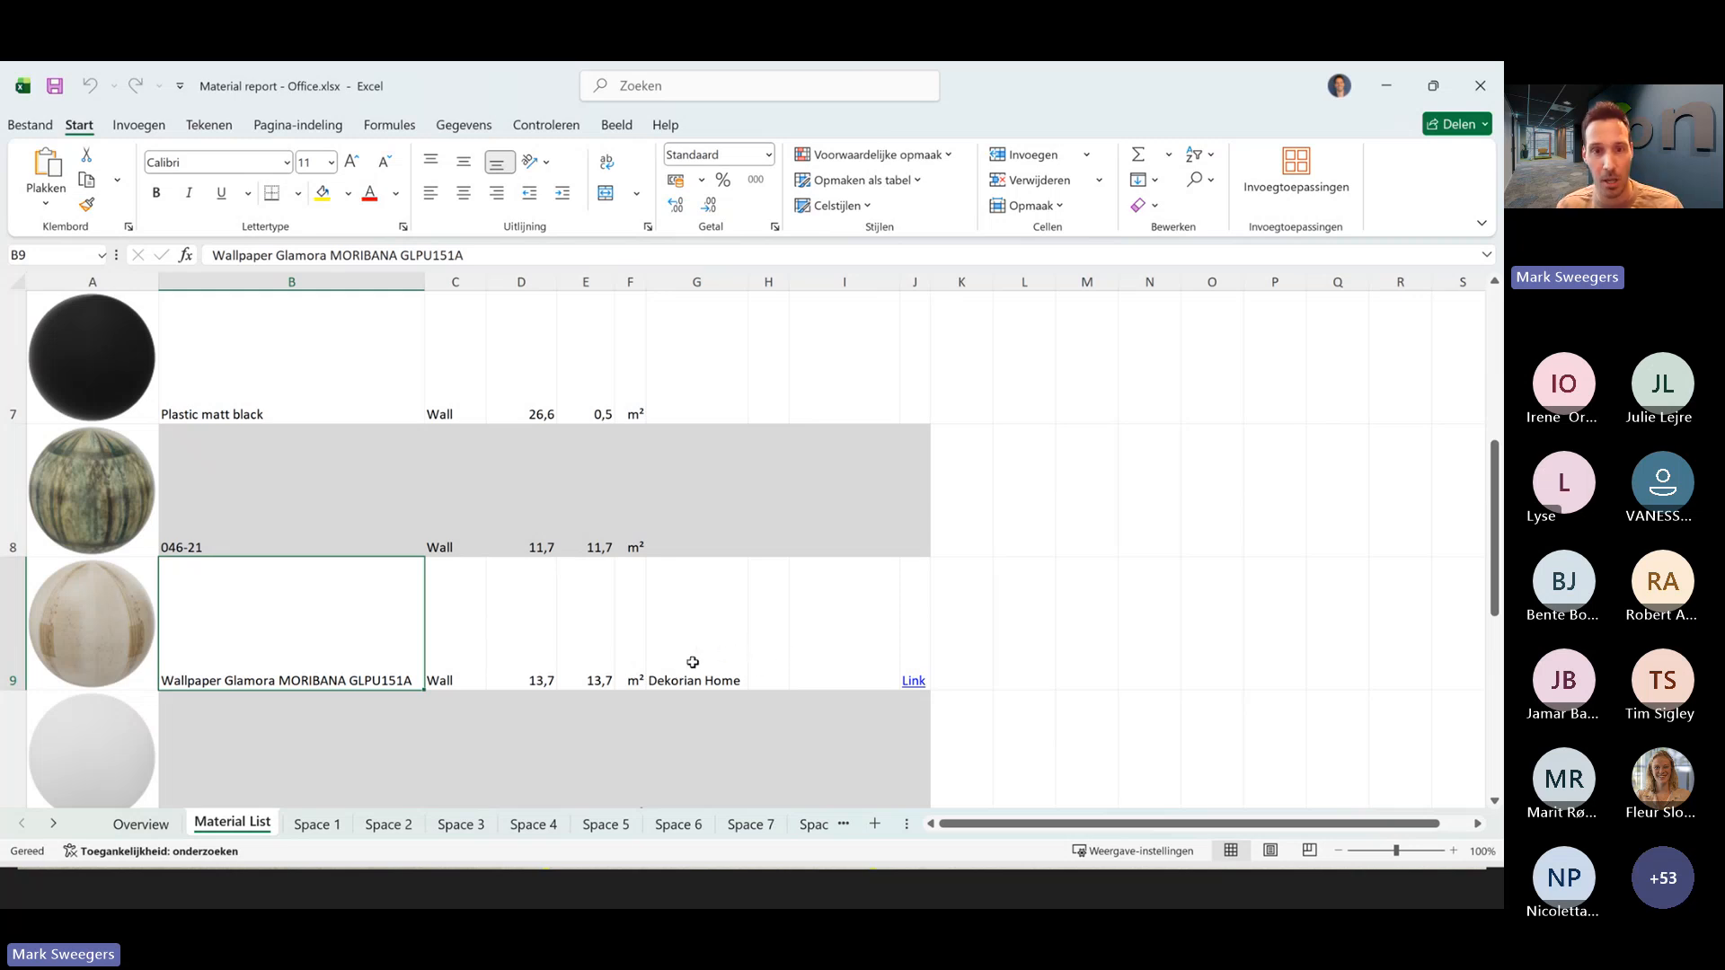
scroll(769, 593, up, 2)
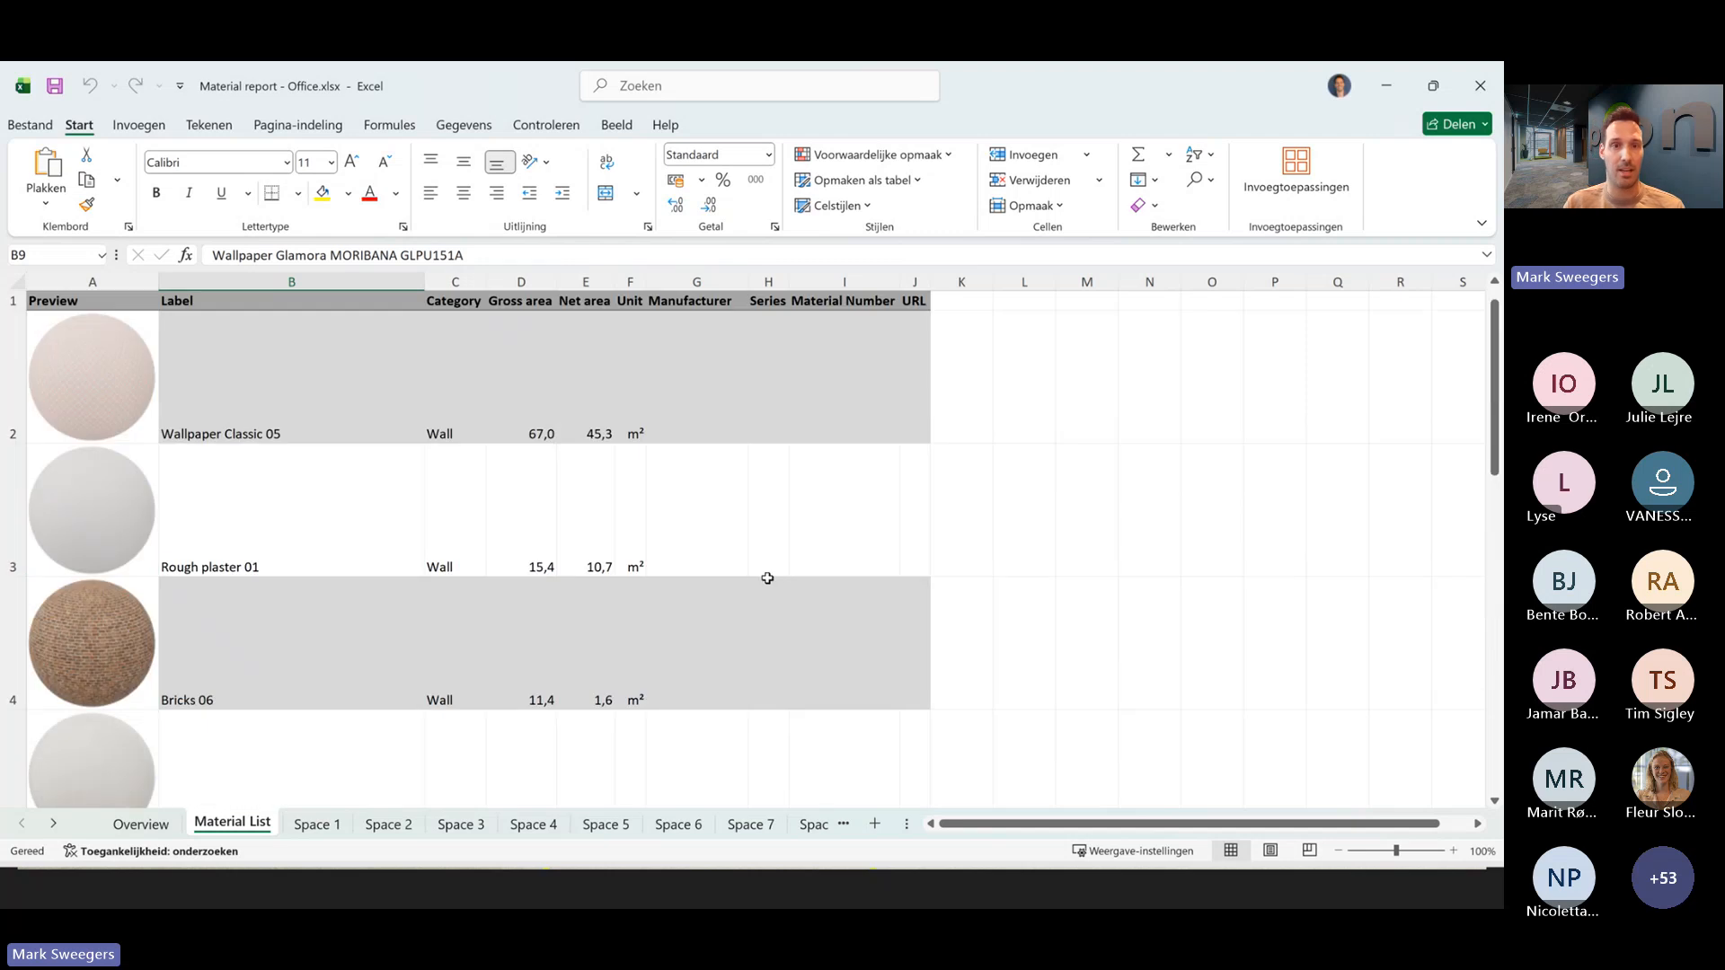
scroll(665, 467, down, 3)
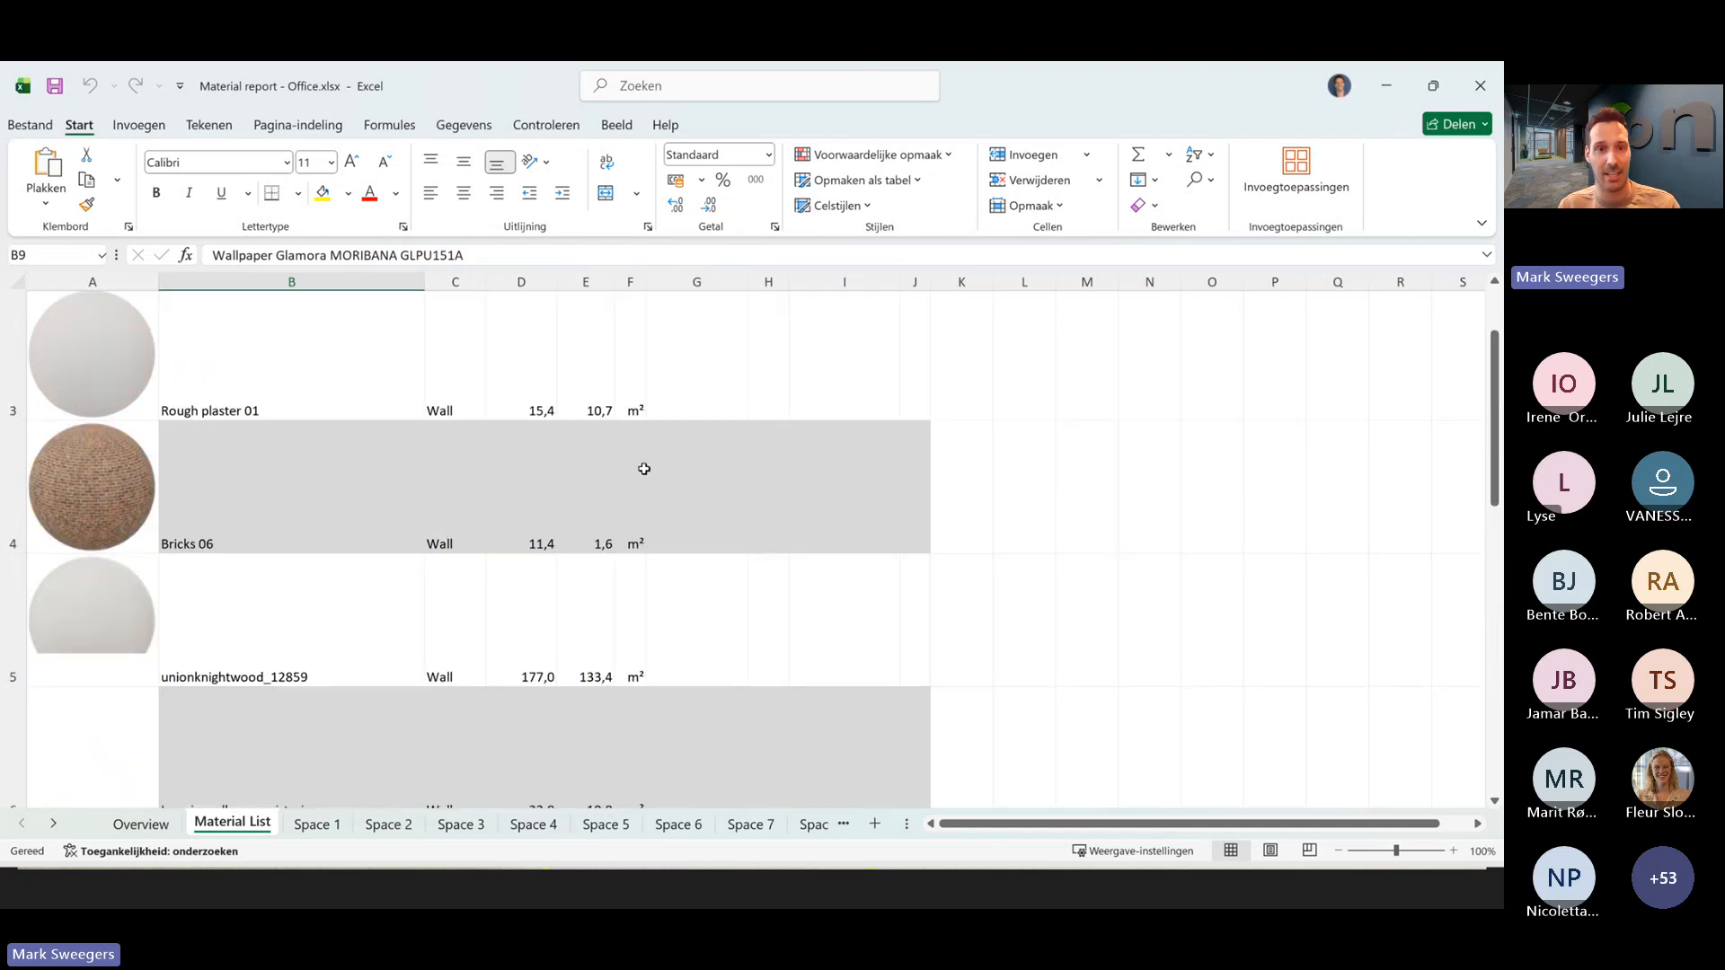
scroll(665, 486, up, 1)
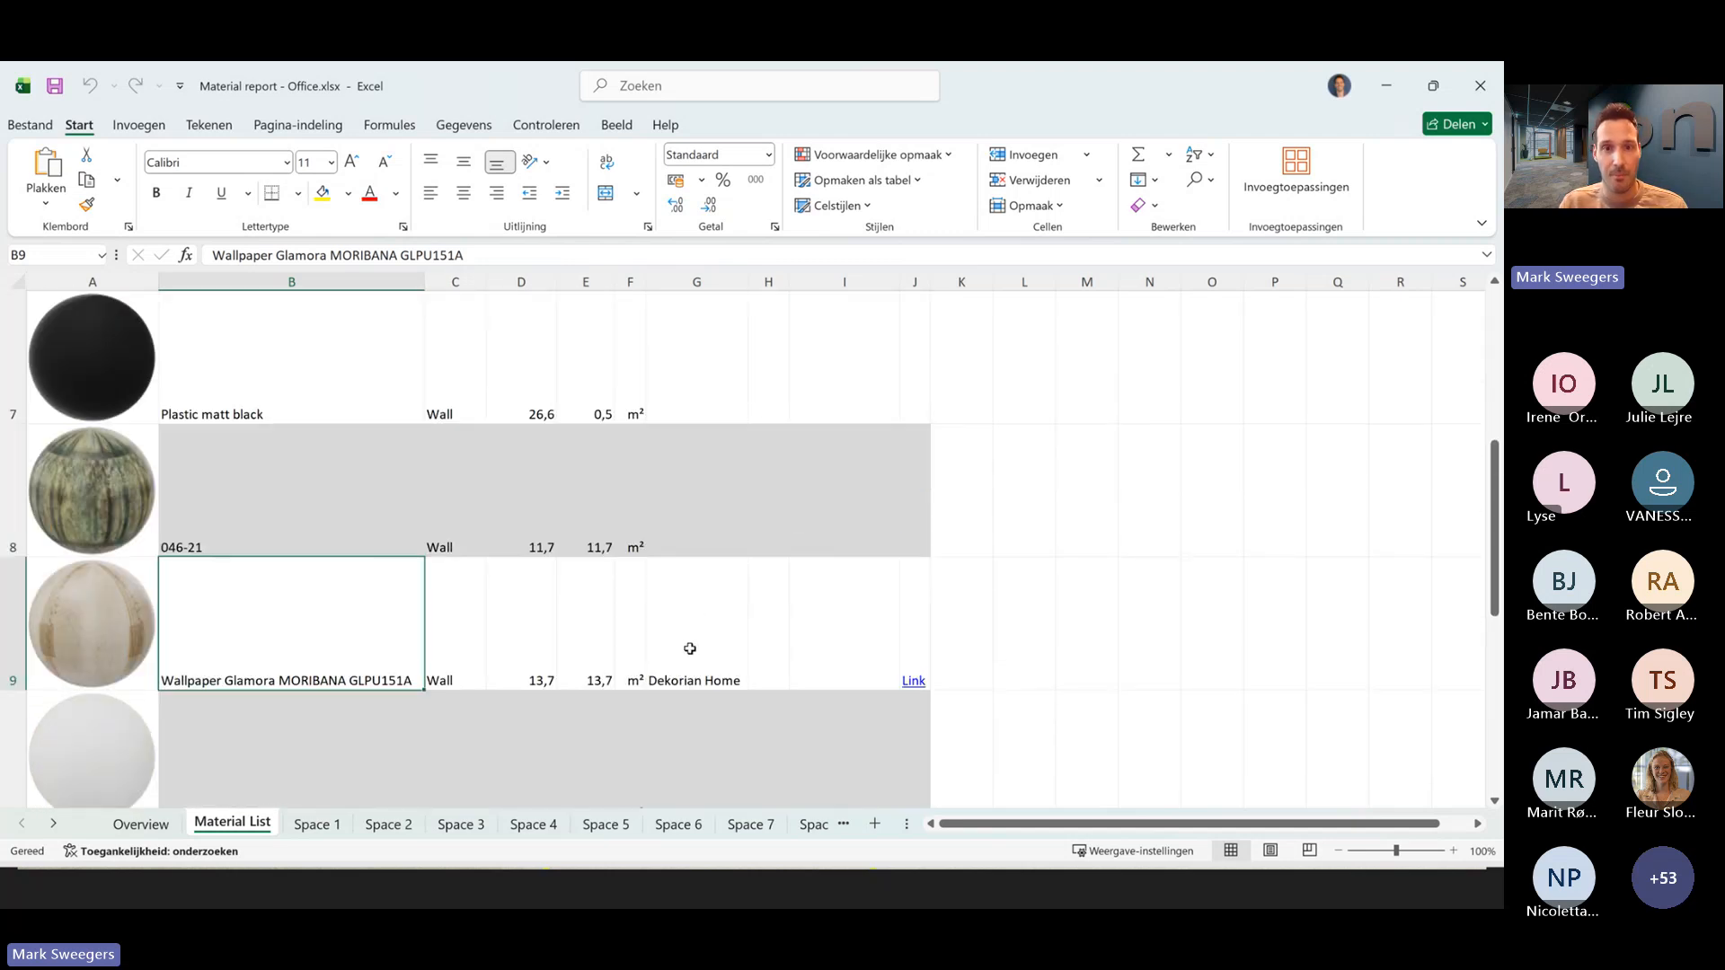
scroll(694, 649, up, 2)
scroll(698, 504, down, 3)
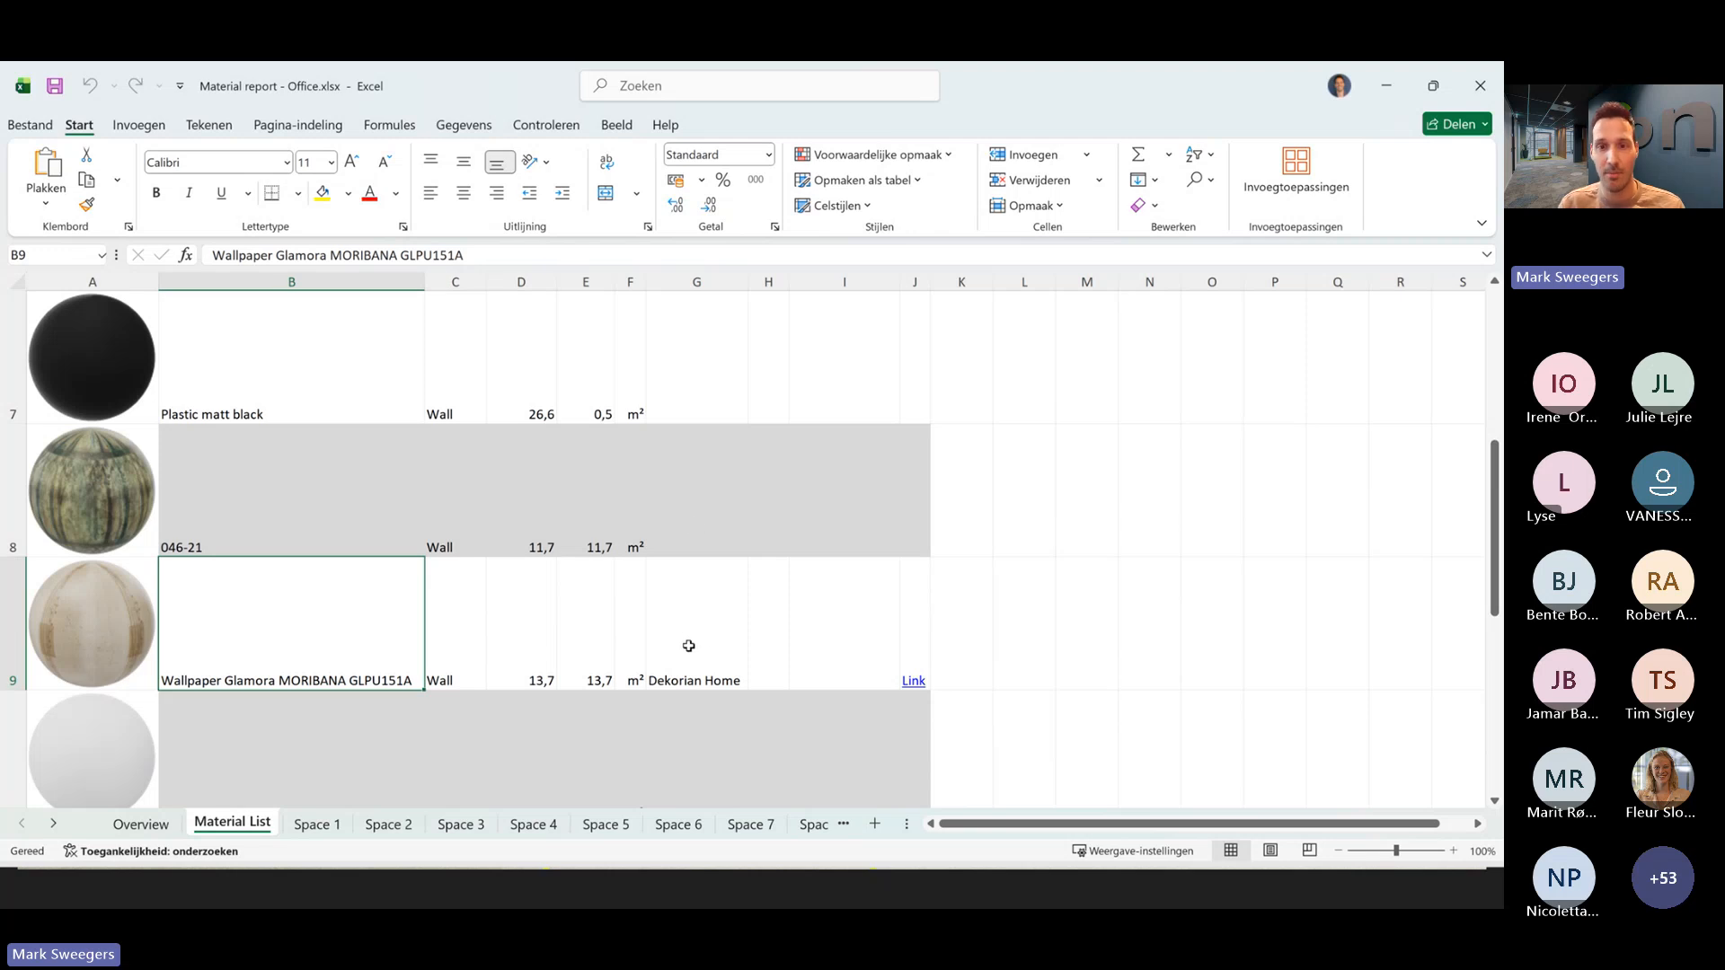
- Open the Wallpaper Glamora MORIBANA GLPU151A link in pCon.catalog, close its details and return to the Excel report
click(912, 683)
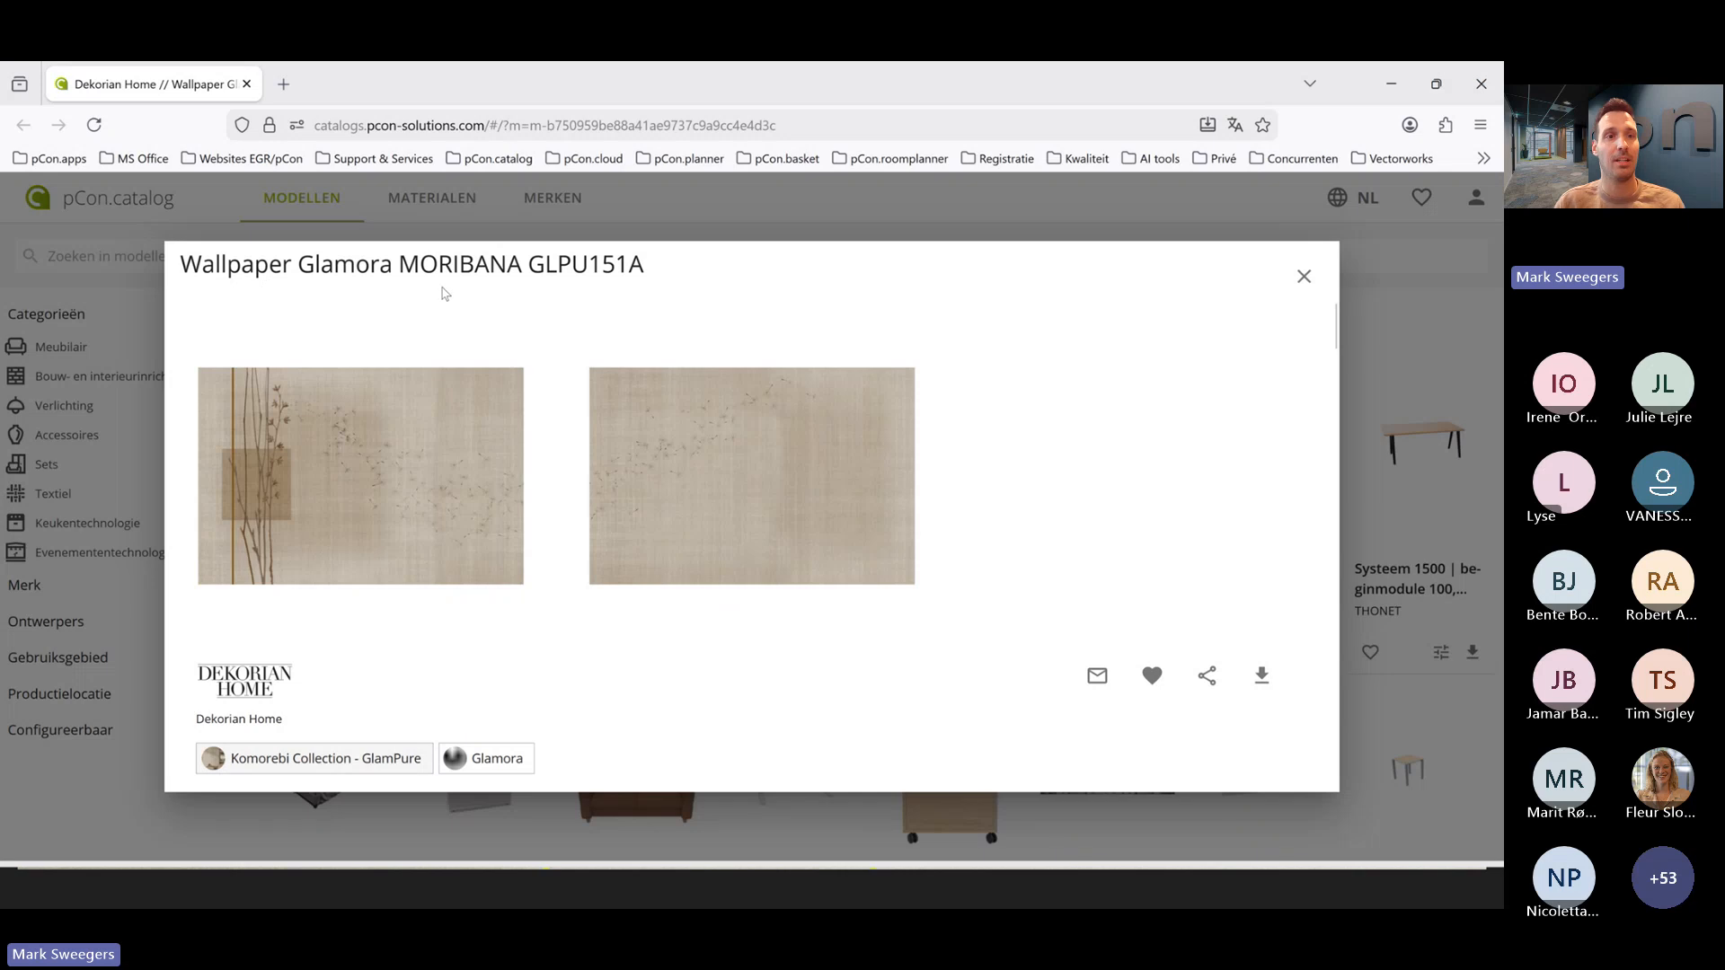
click(1304, 276)
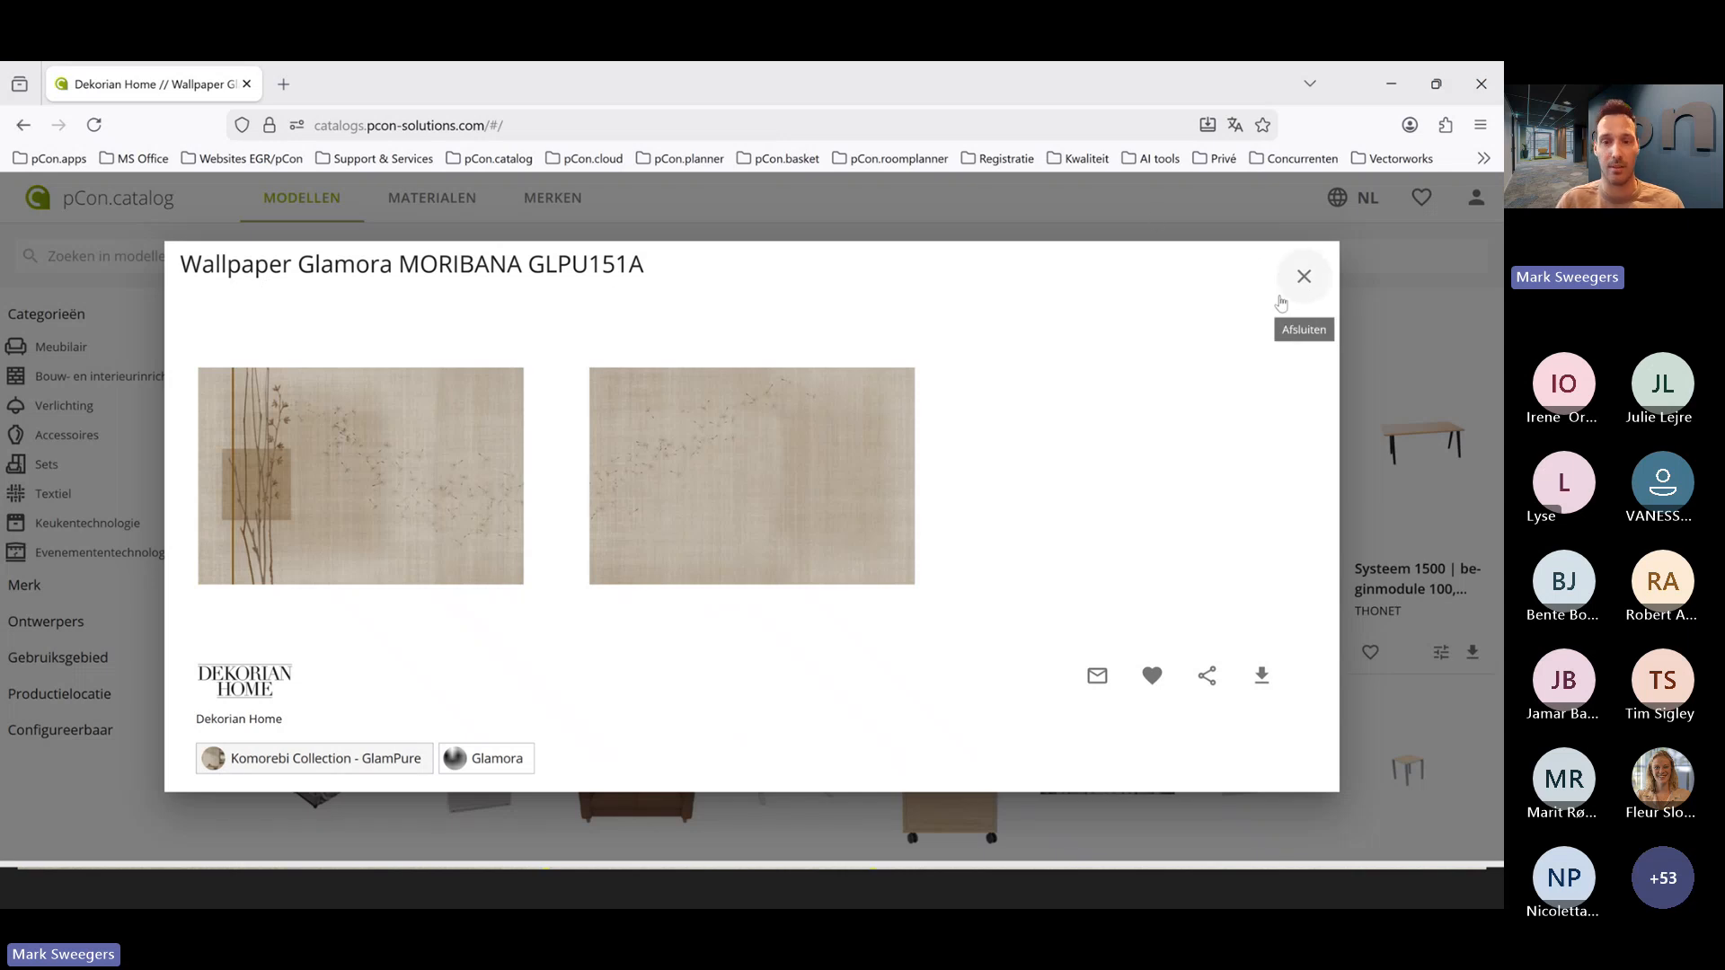
key(alt+Tab)
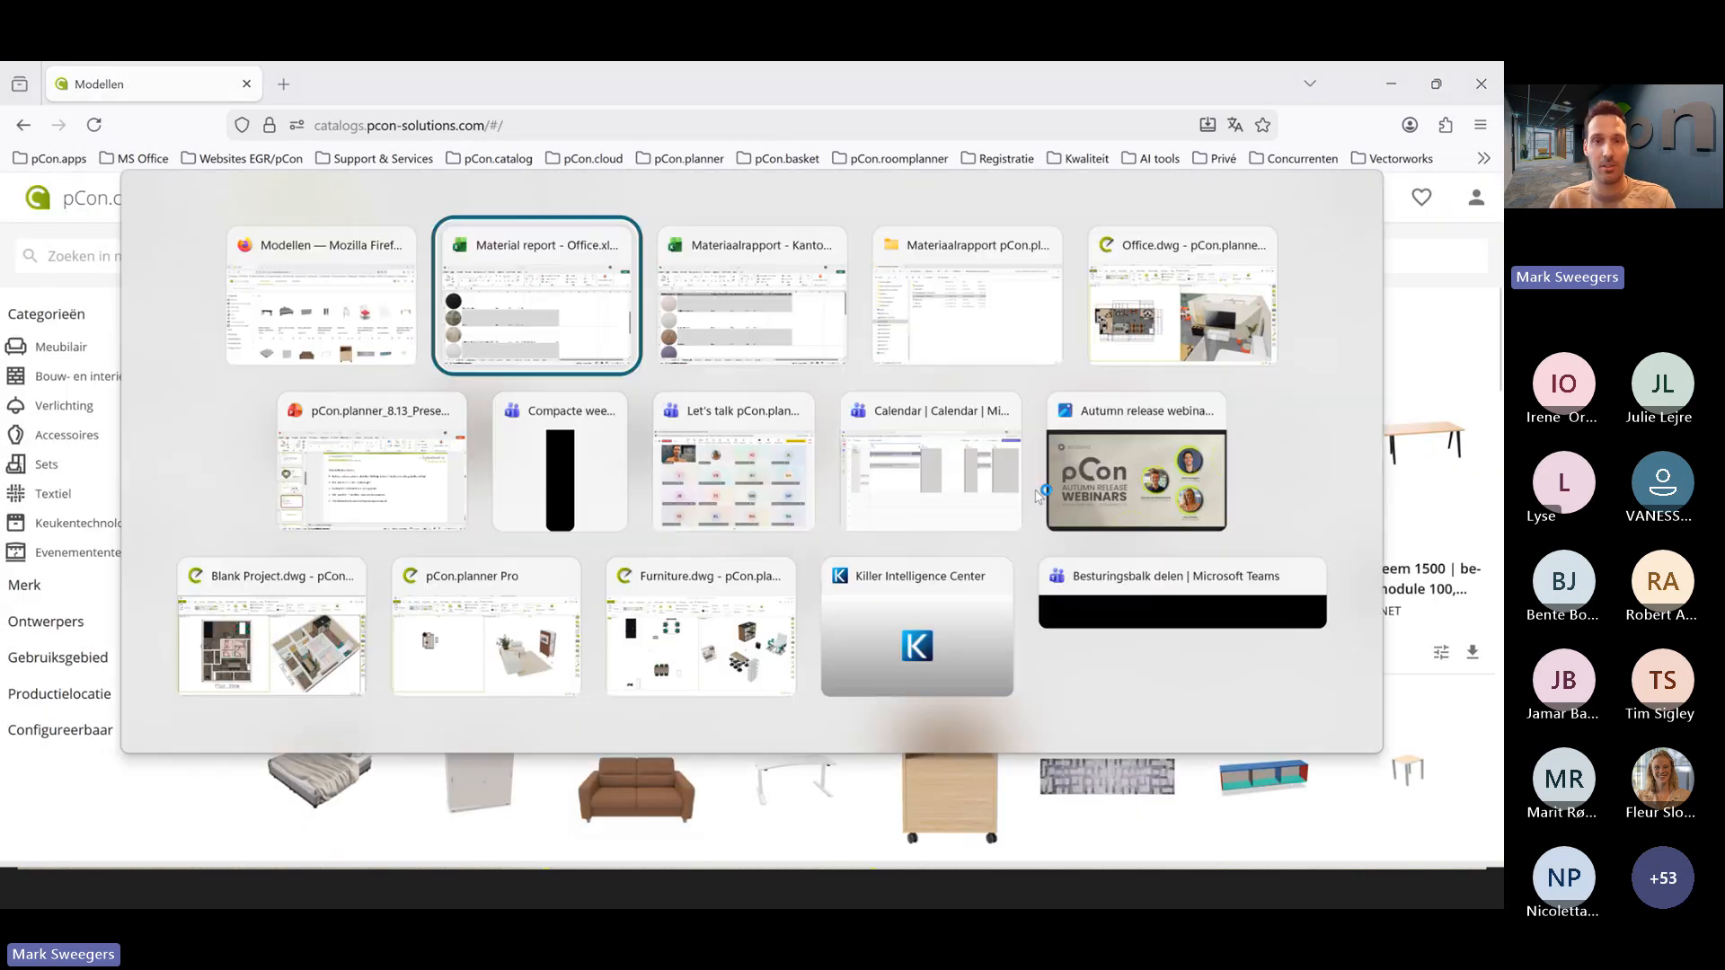
- Look through the Material List sheet, from the lower wall materials around 7 IRIDACEAE back to the first row
scroll(620, 485, down, 1)
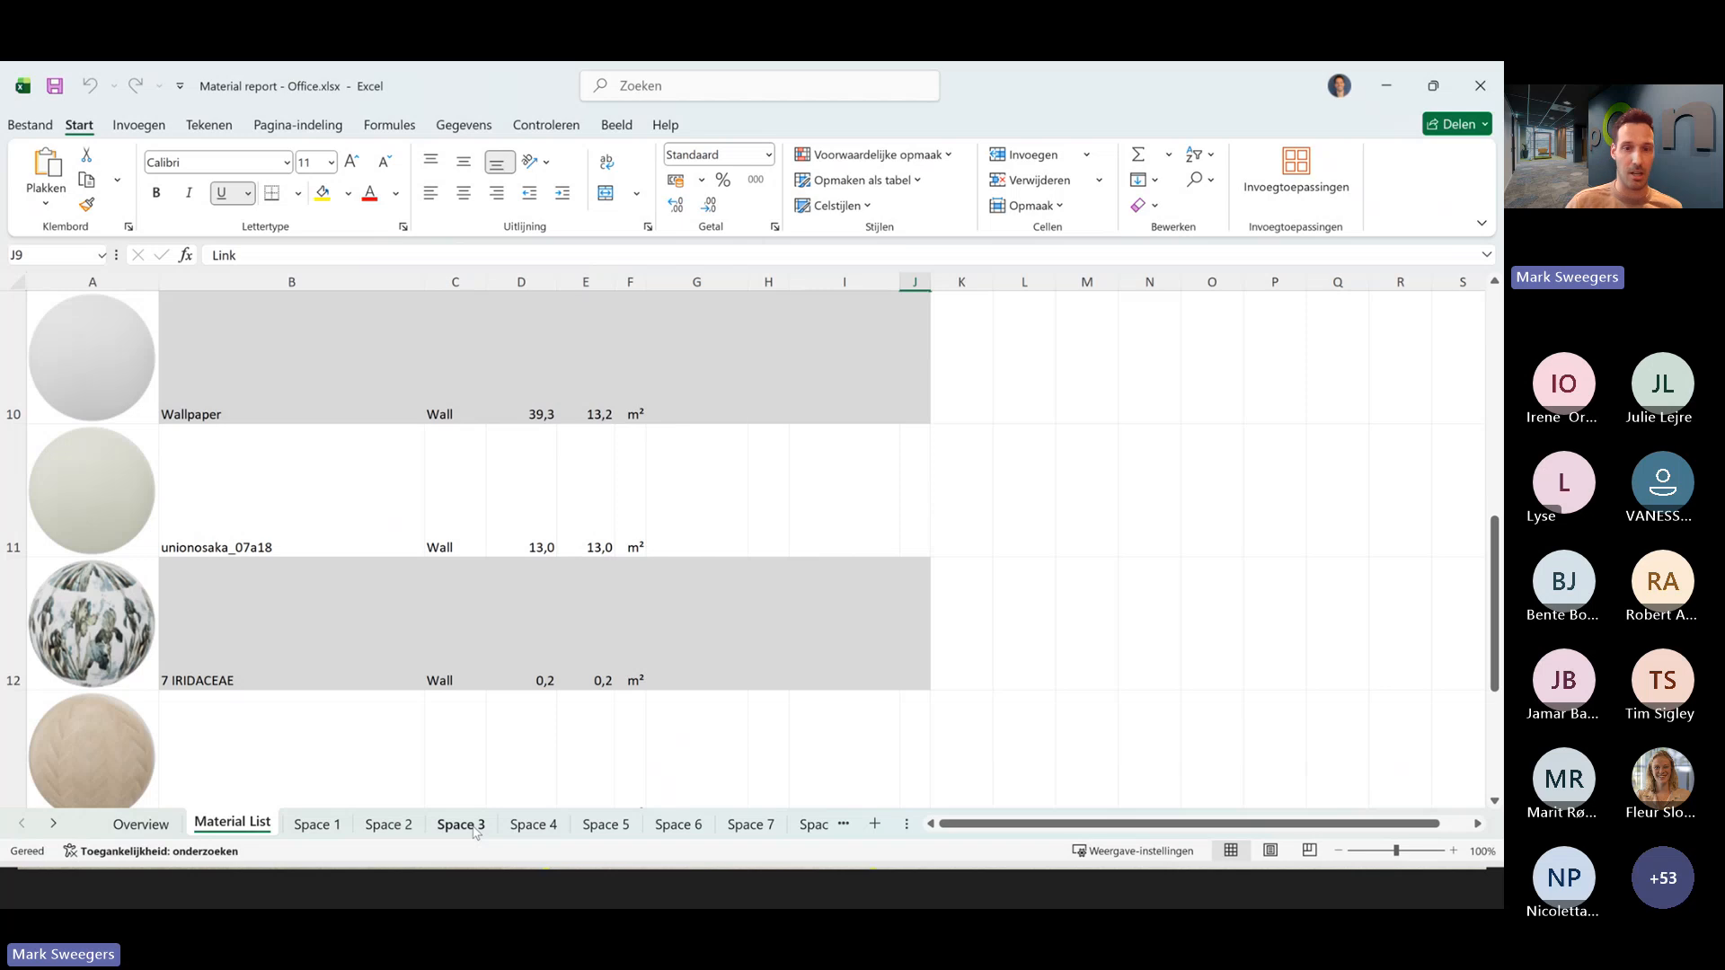
click(1271, 416)
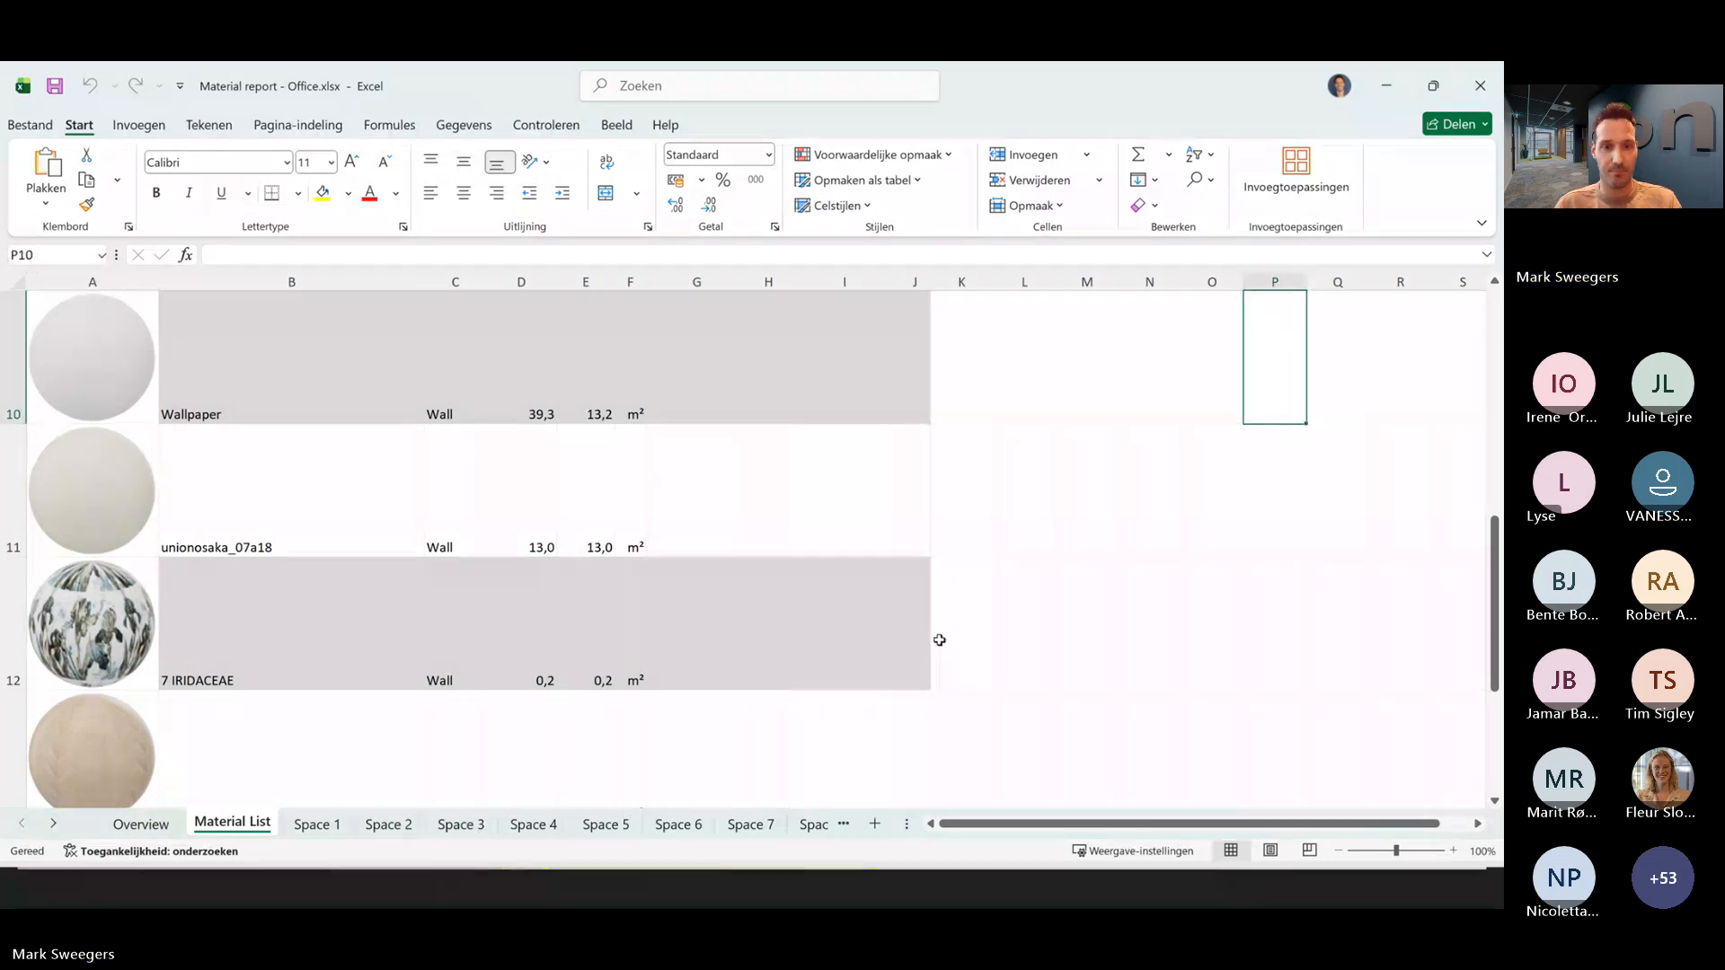
scroll(869, 612, up, 3)
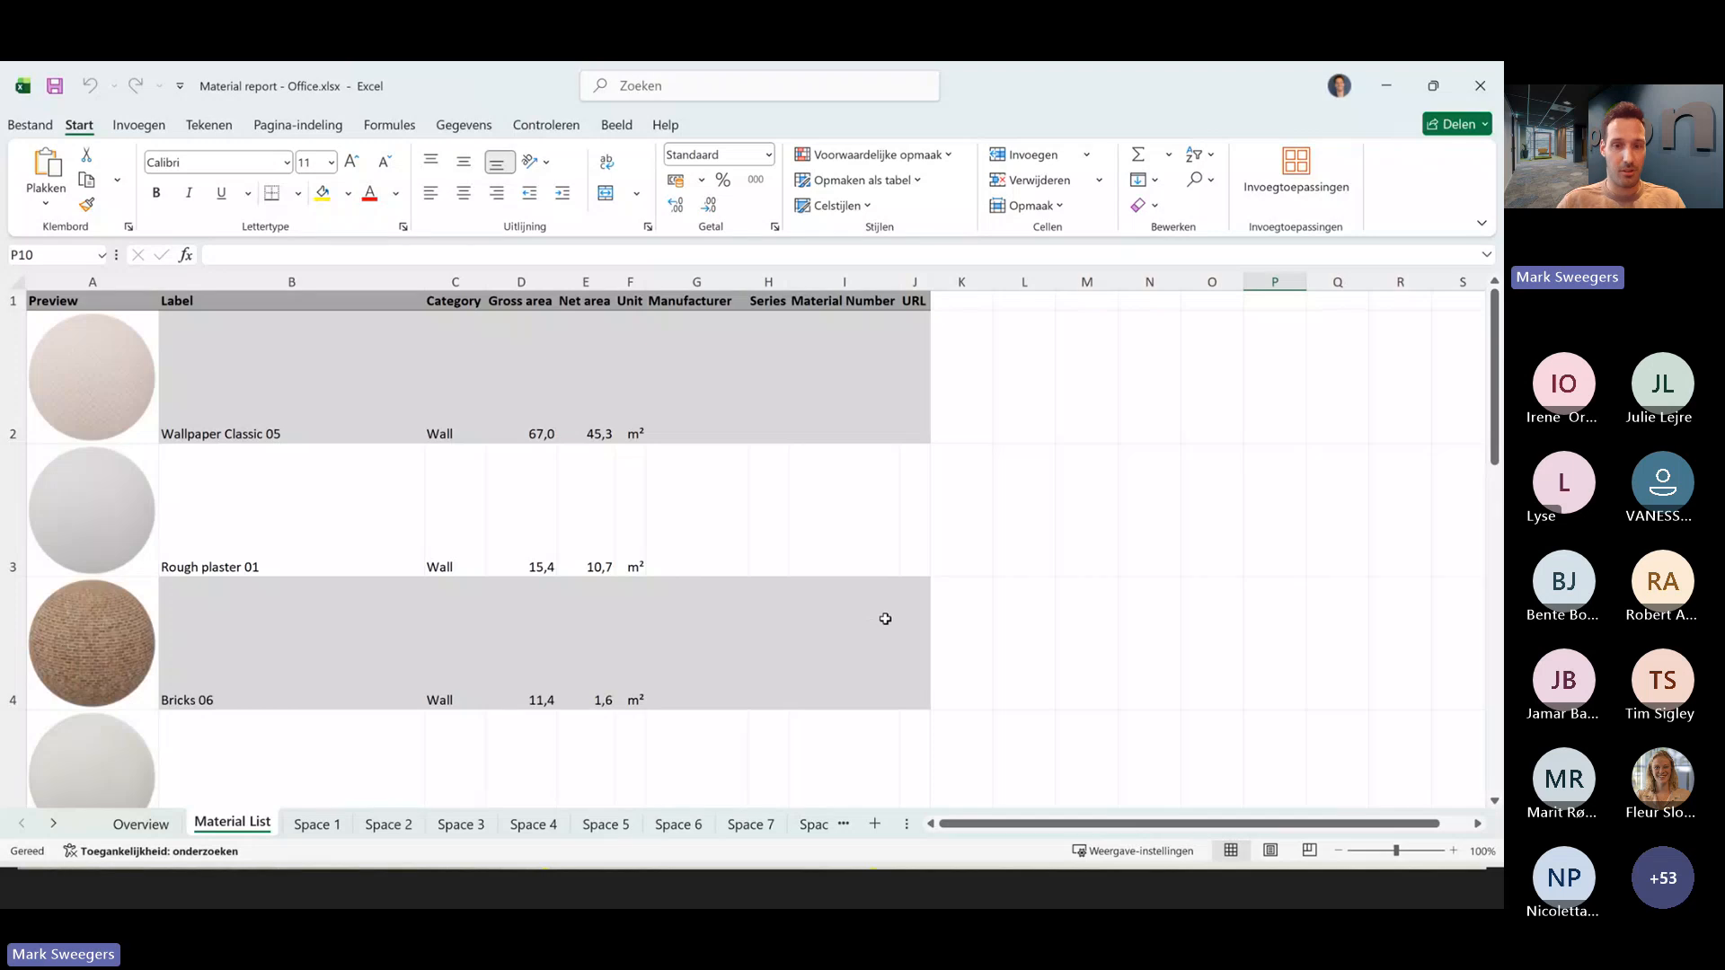
- Switch to Office.dwg in pCon.planner and open the building information export
key(alt+Tab)
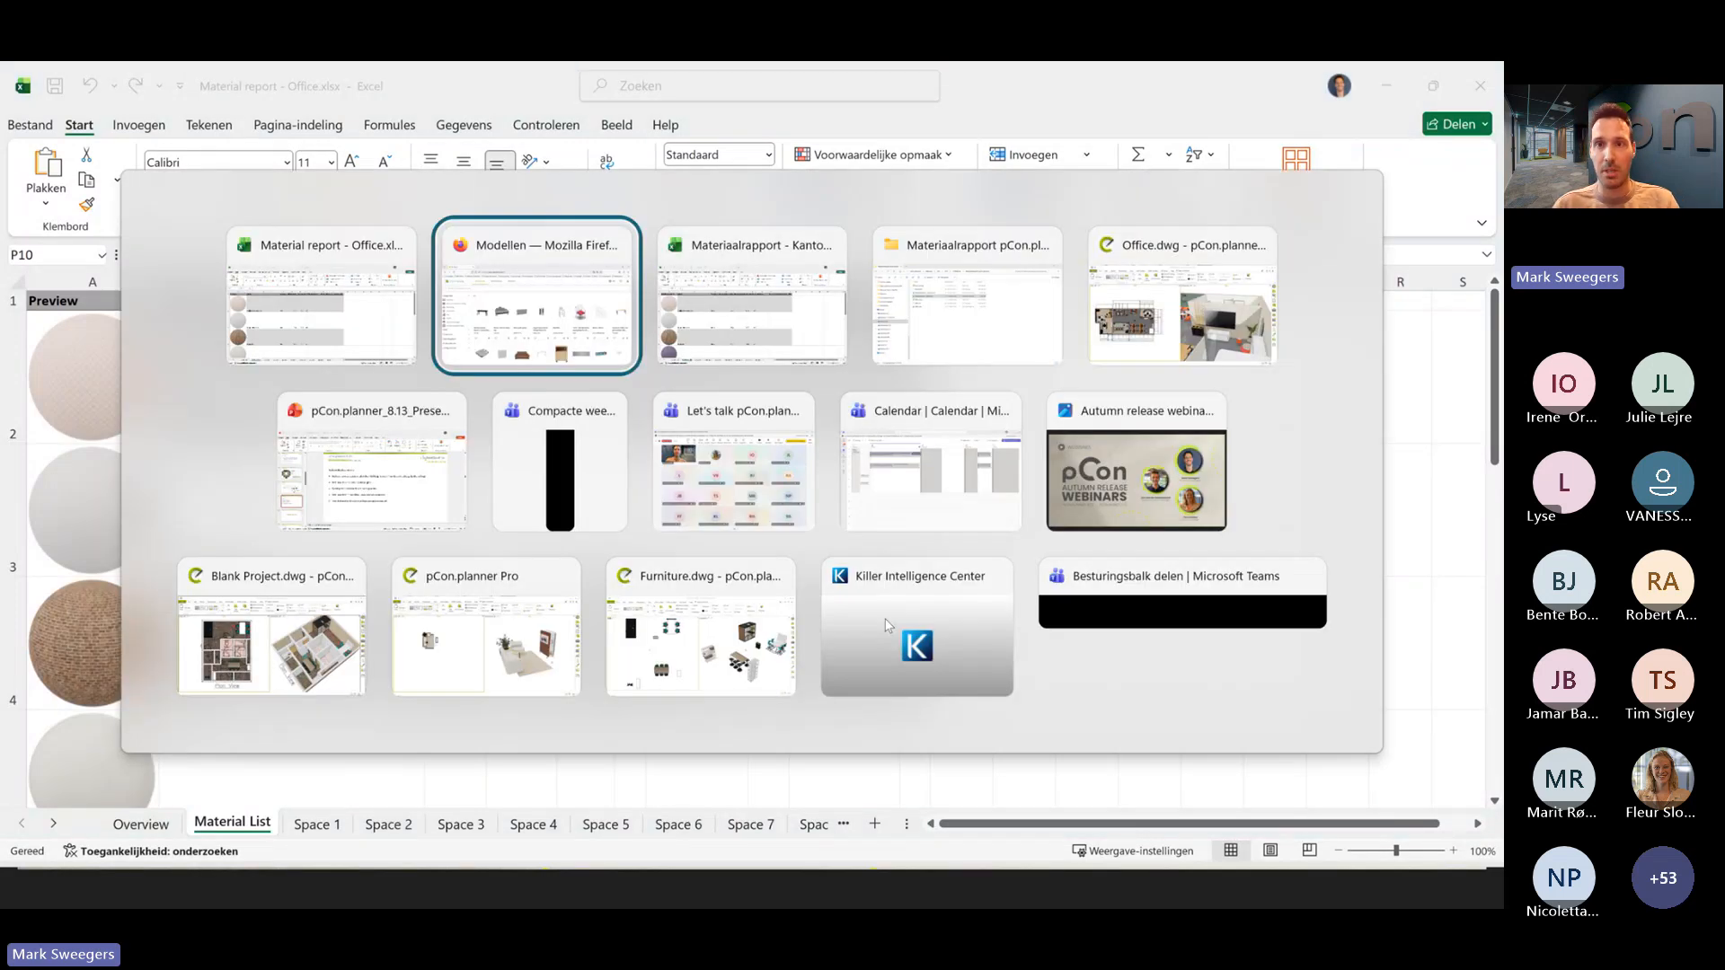
key(alt+Tab)
key(alt+Tab)
key(alt+Tab)
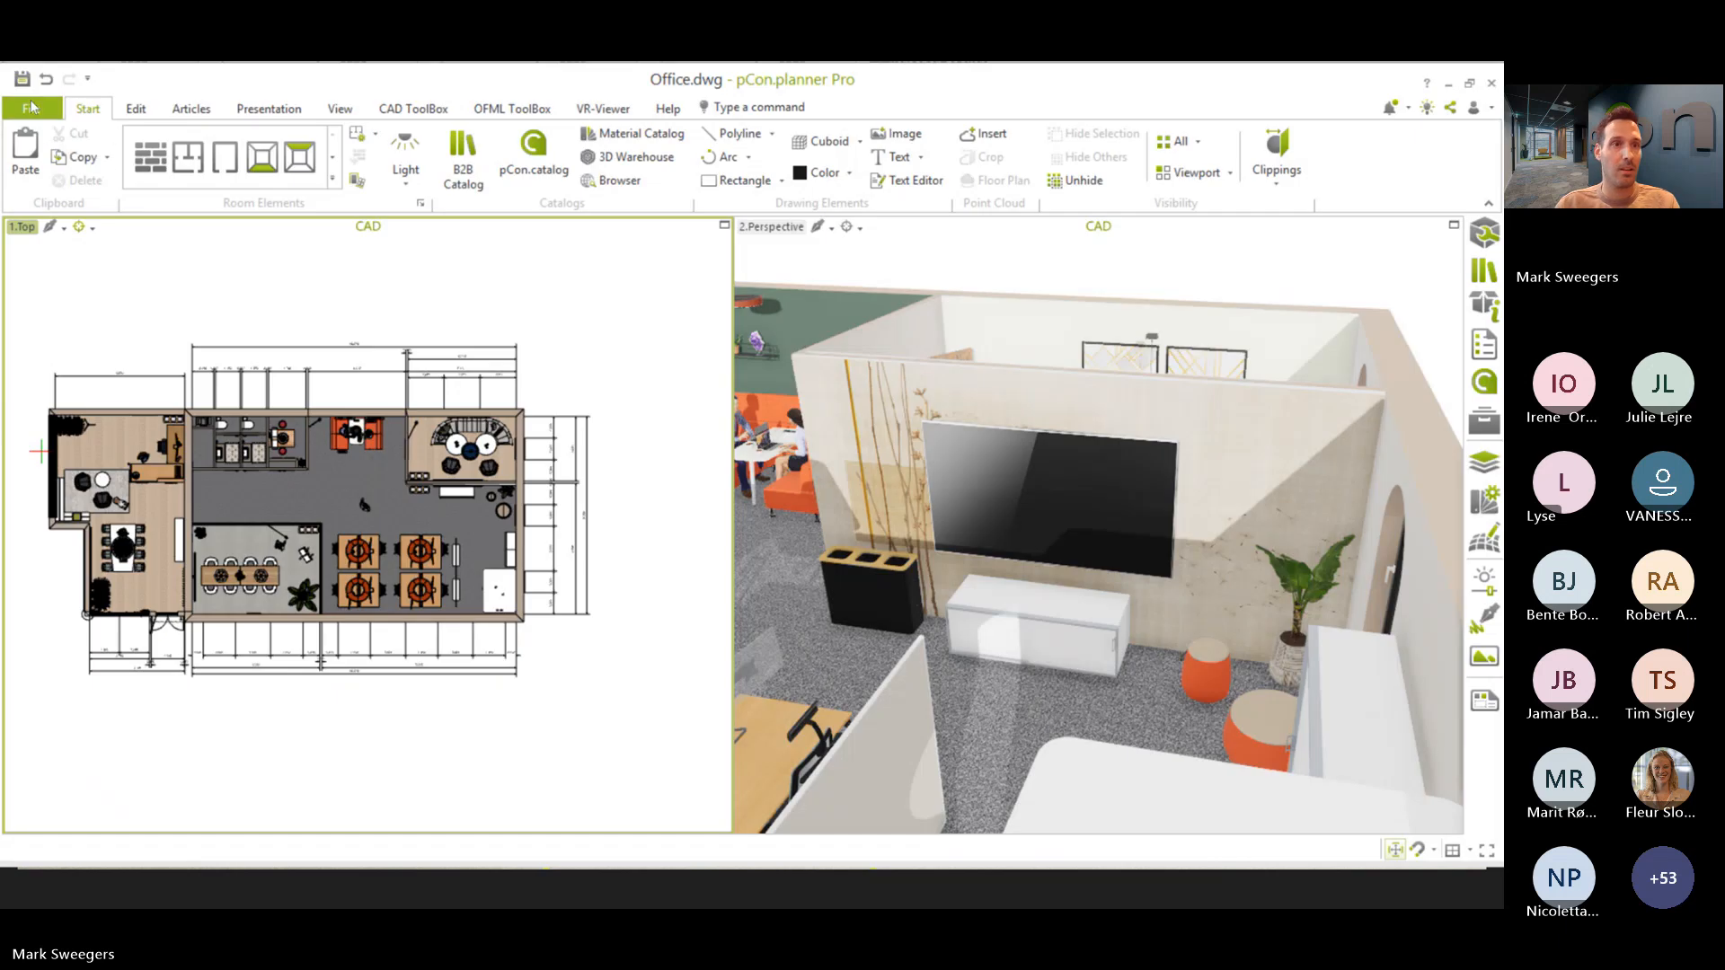
click(31, 106)
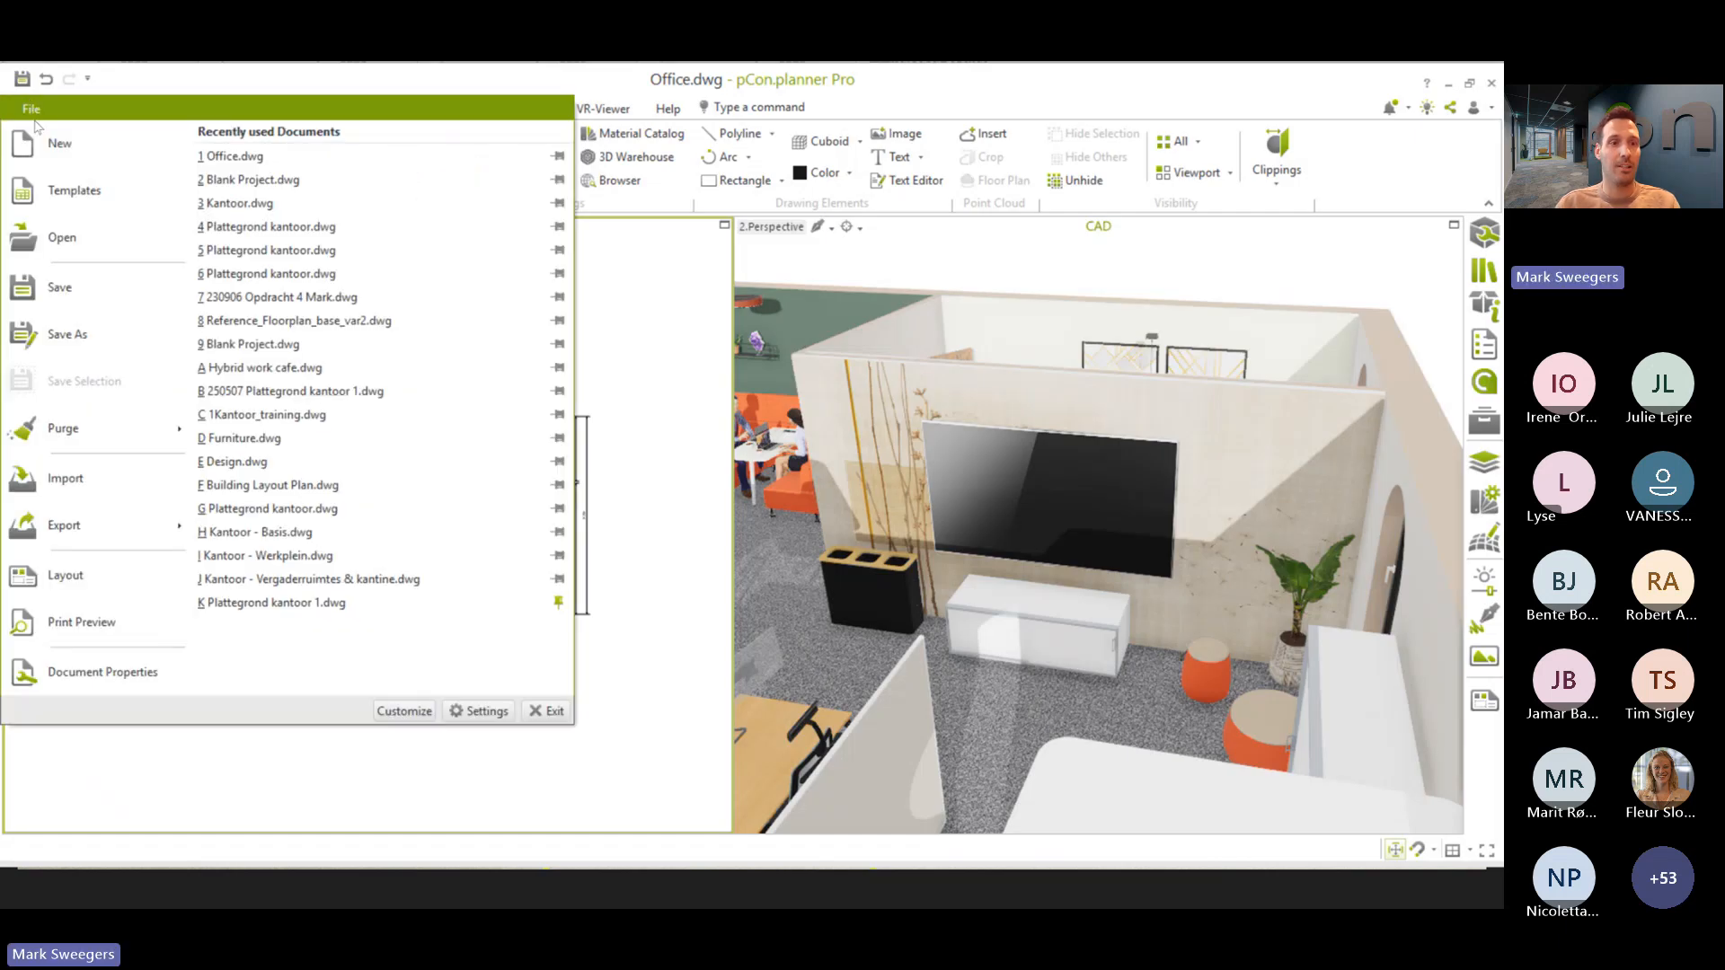
mouse_move(139, 530)
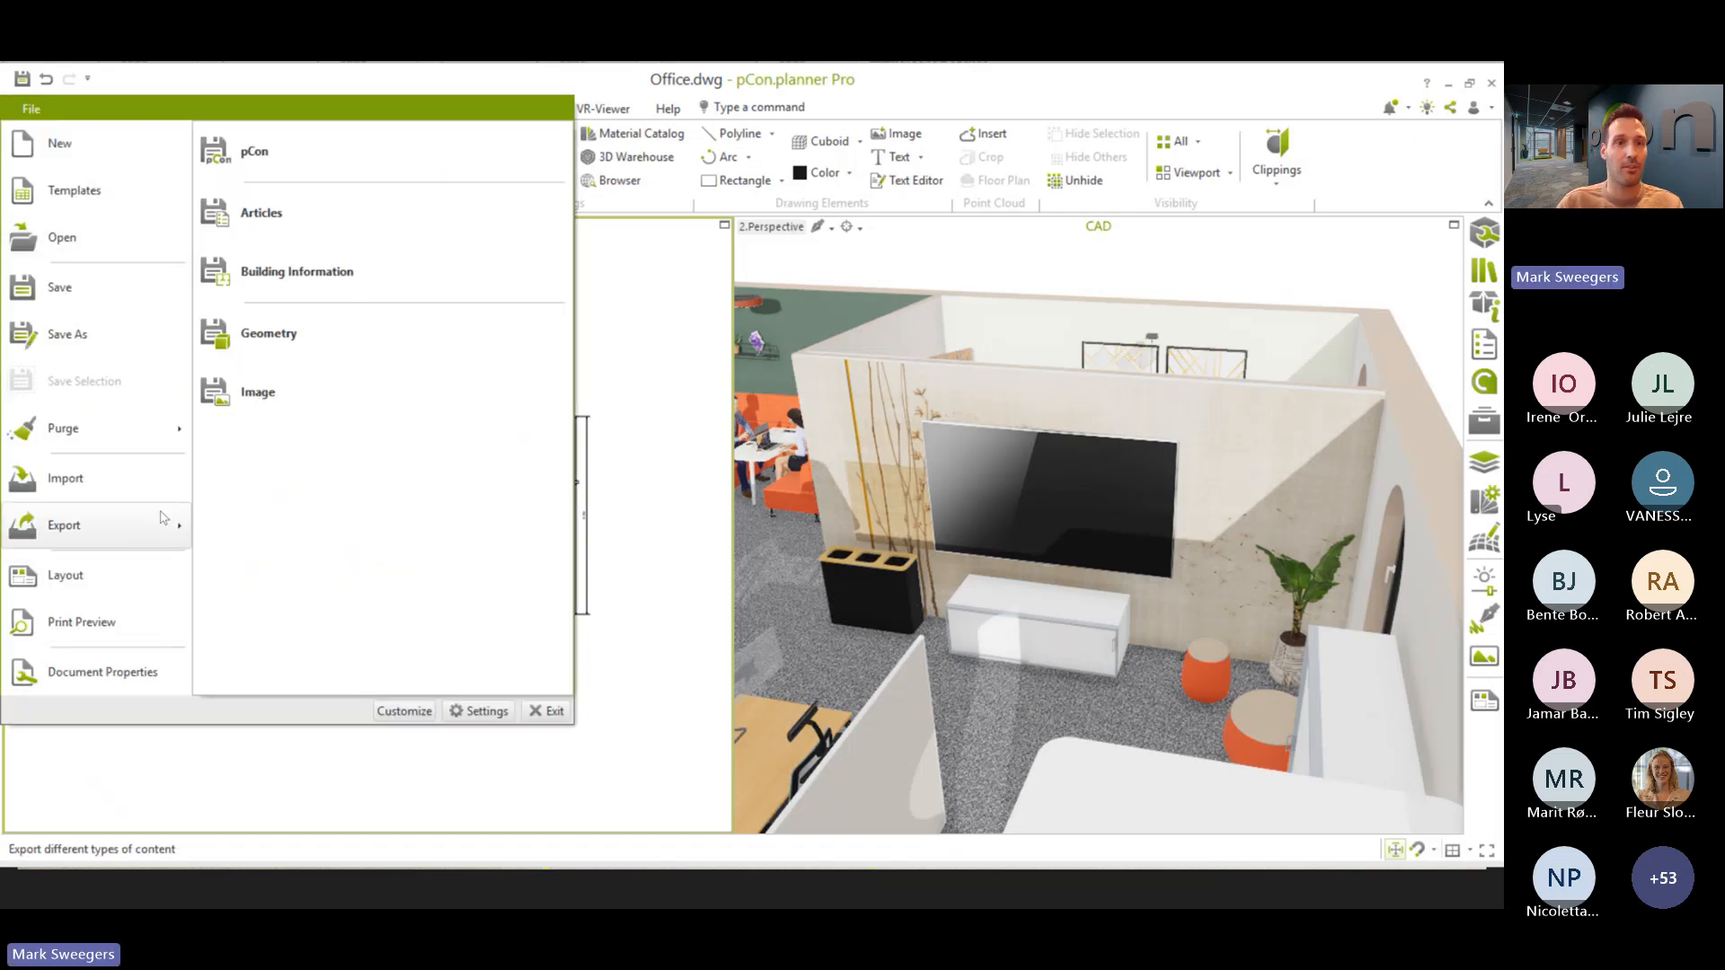
click(299, 282)
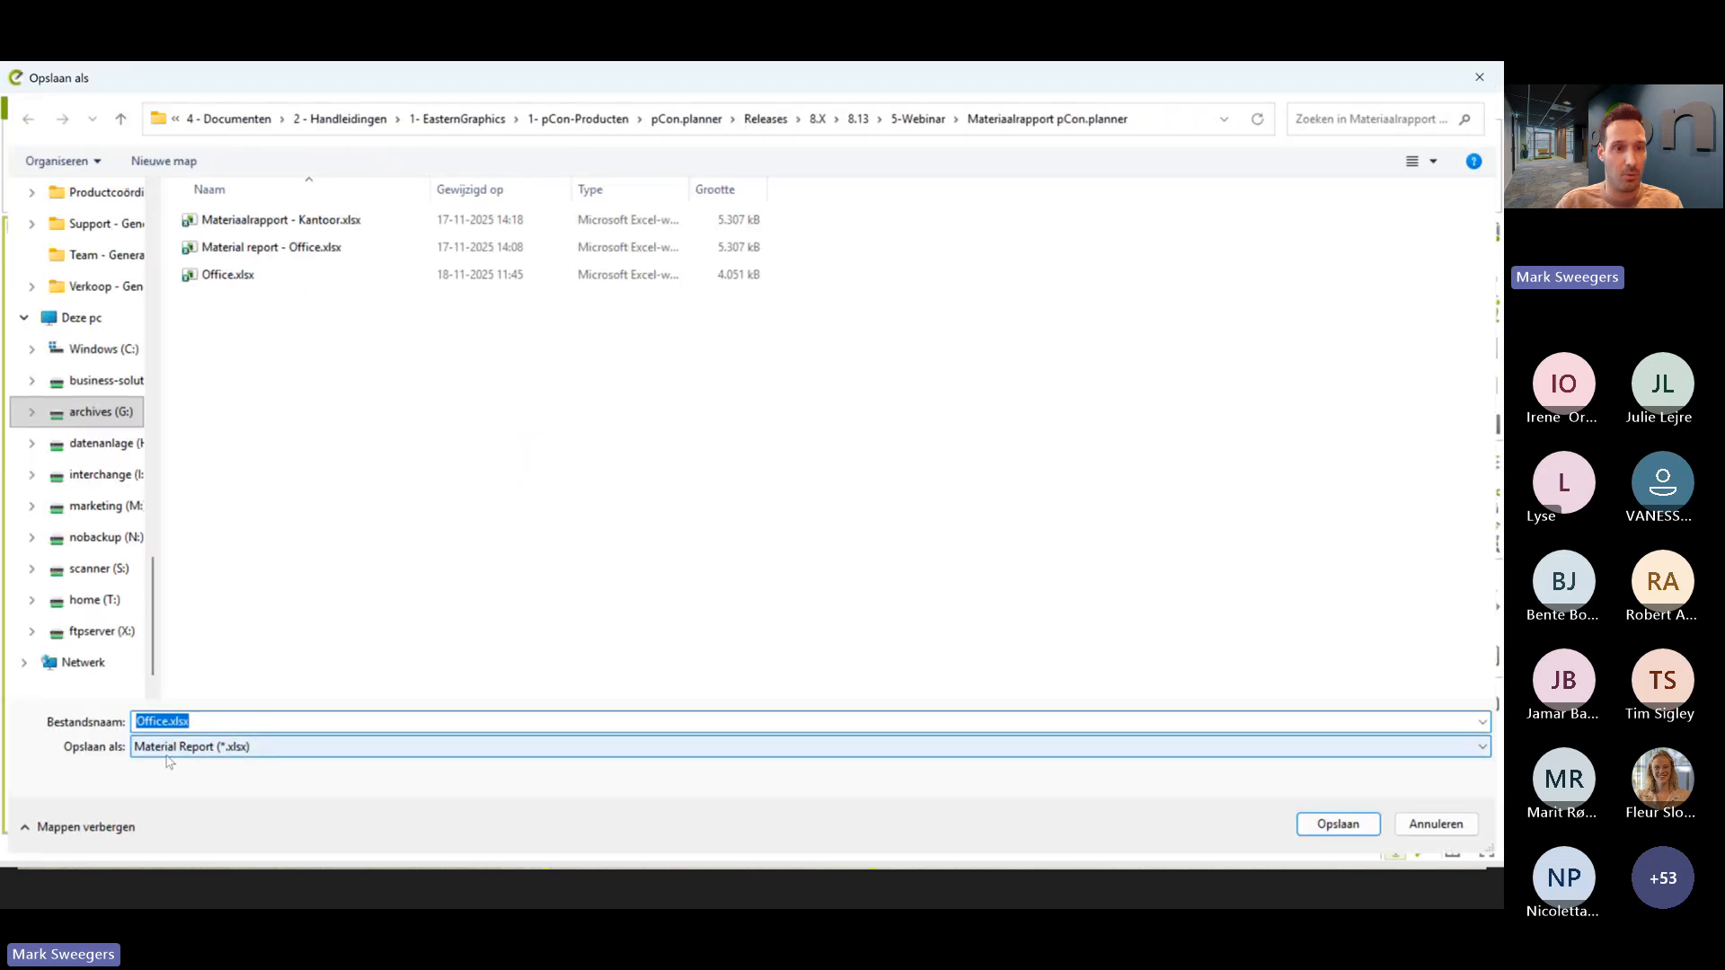
- Show the available export formats, choose Material Report (*.xlsx) and cancel without saving
click(177, 747)
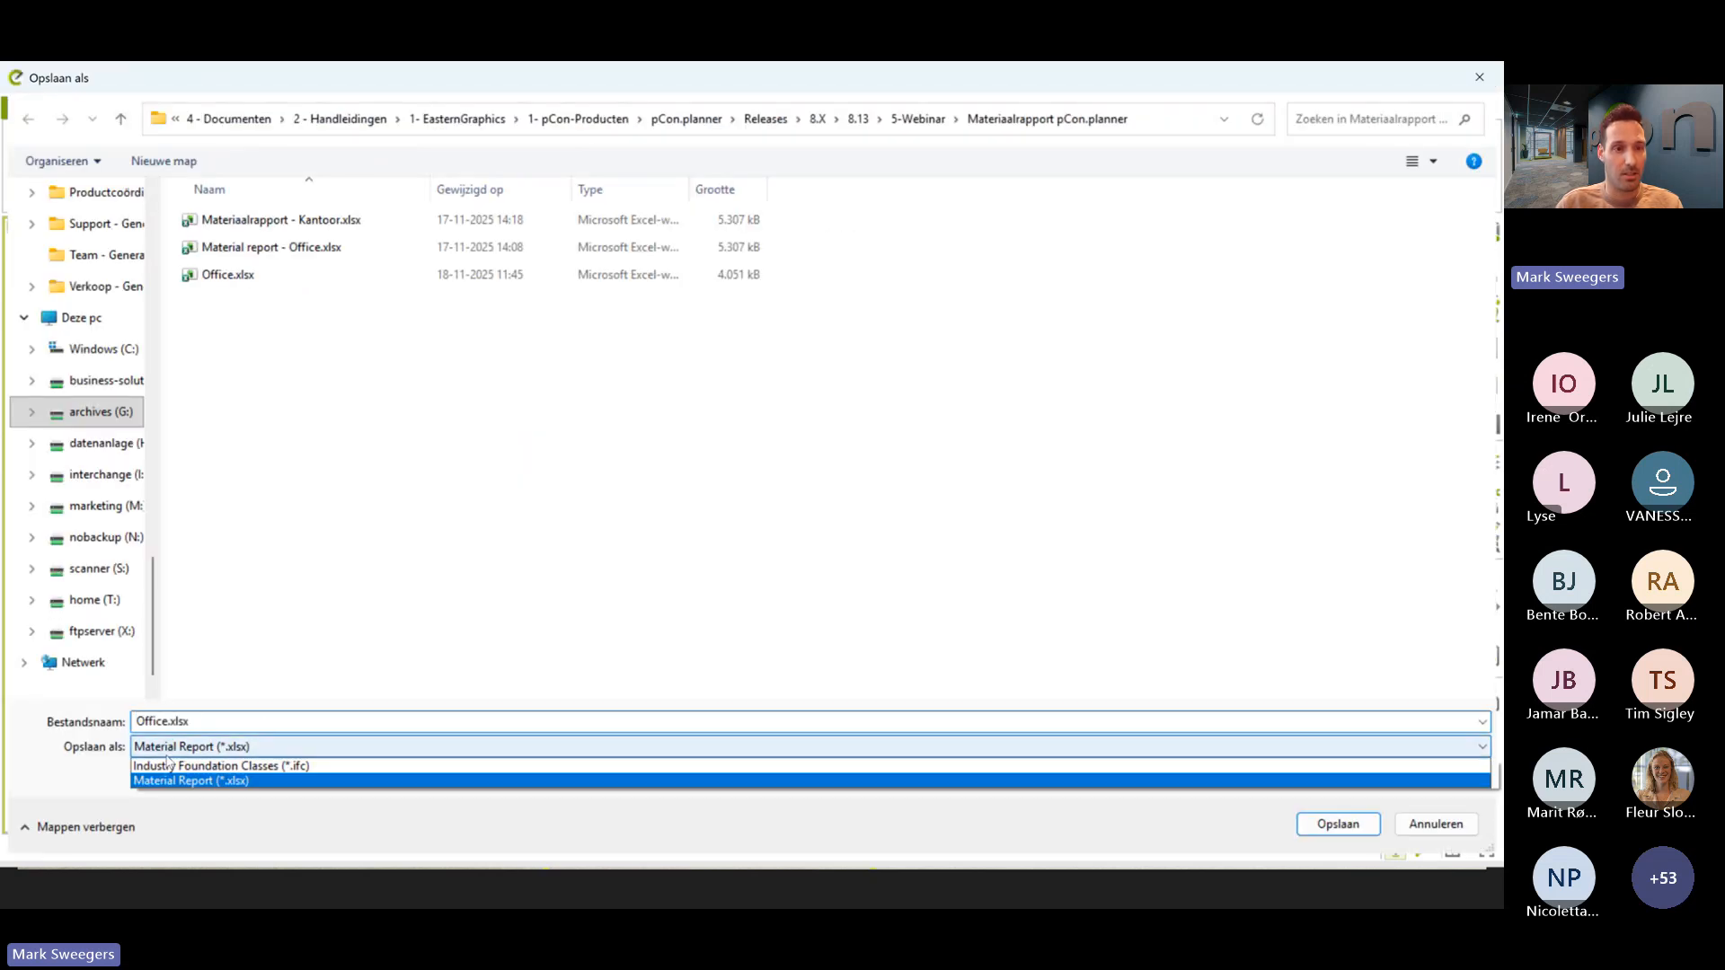
click(241, 782)
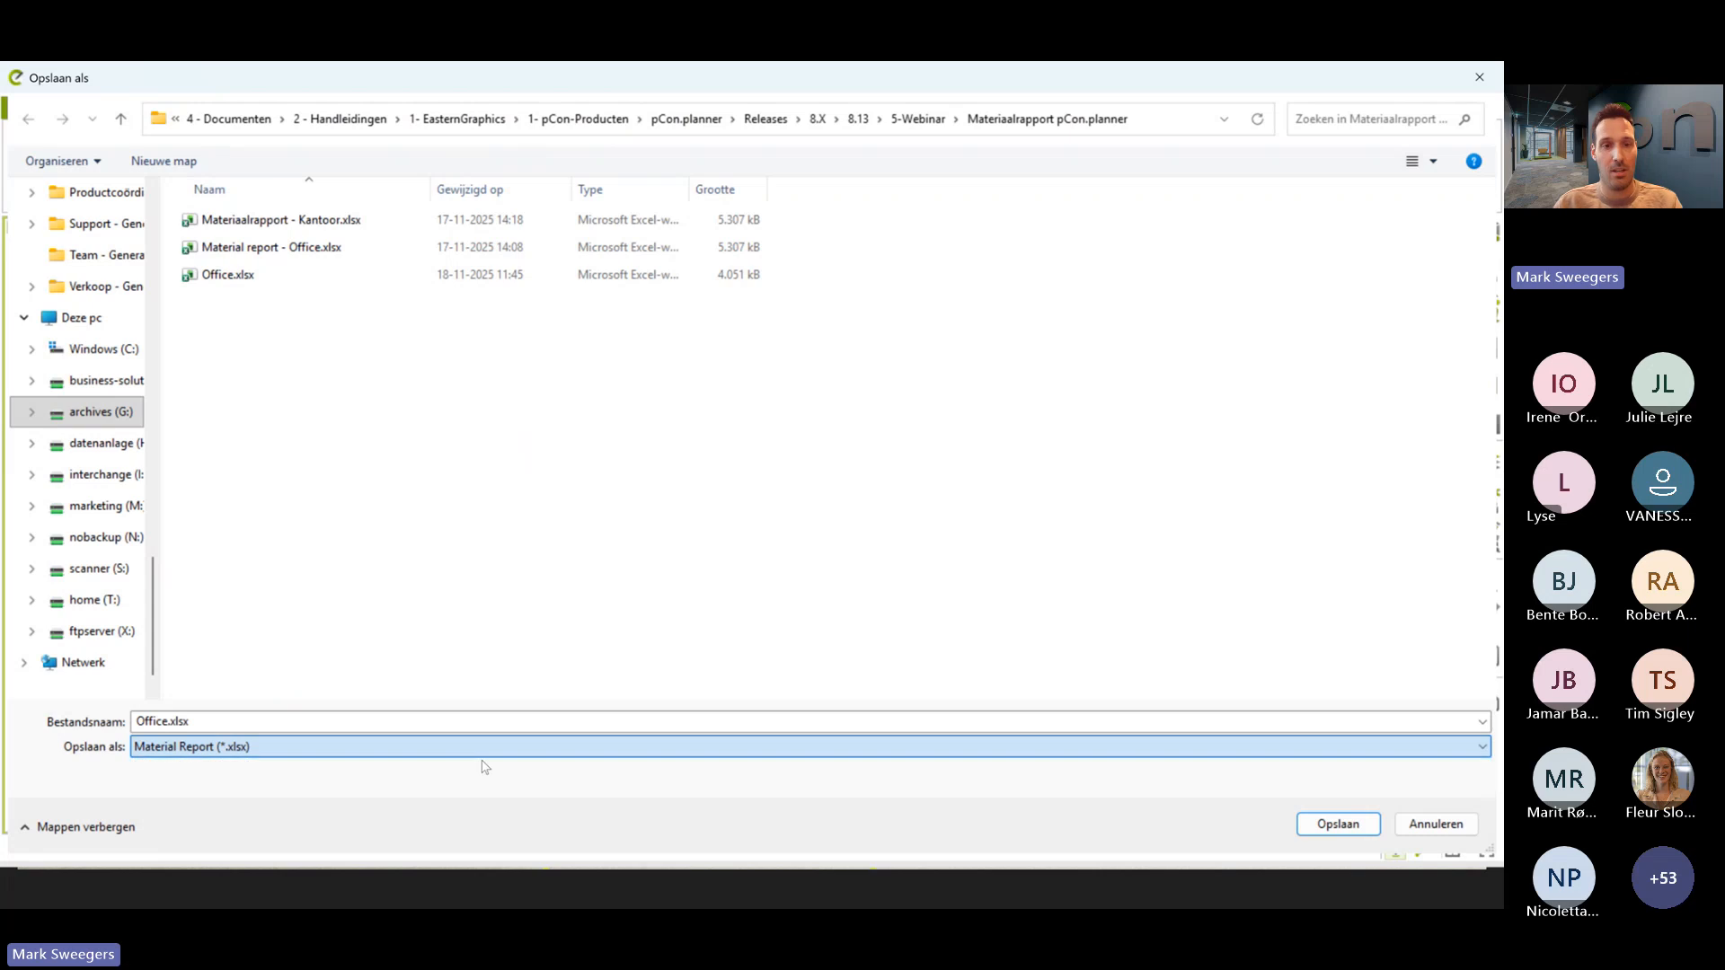
click(1447, 827)
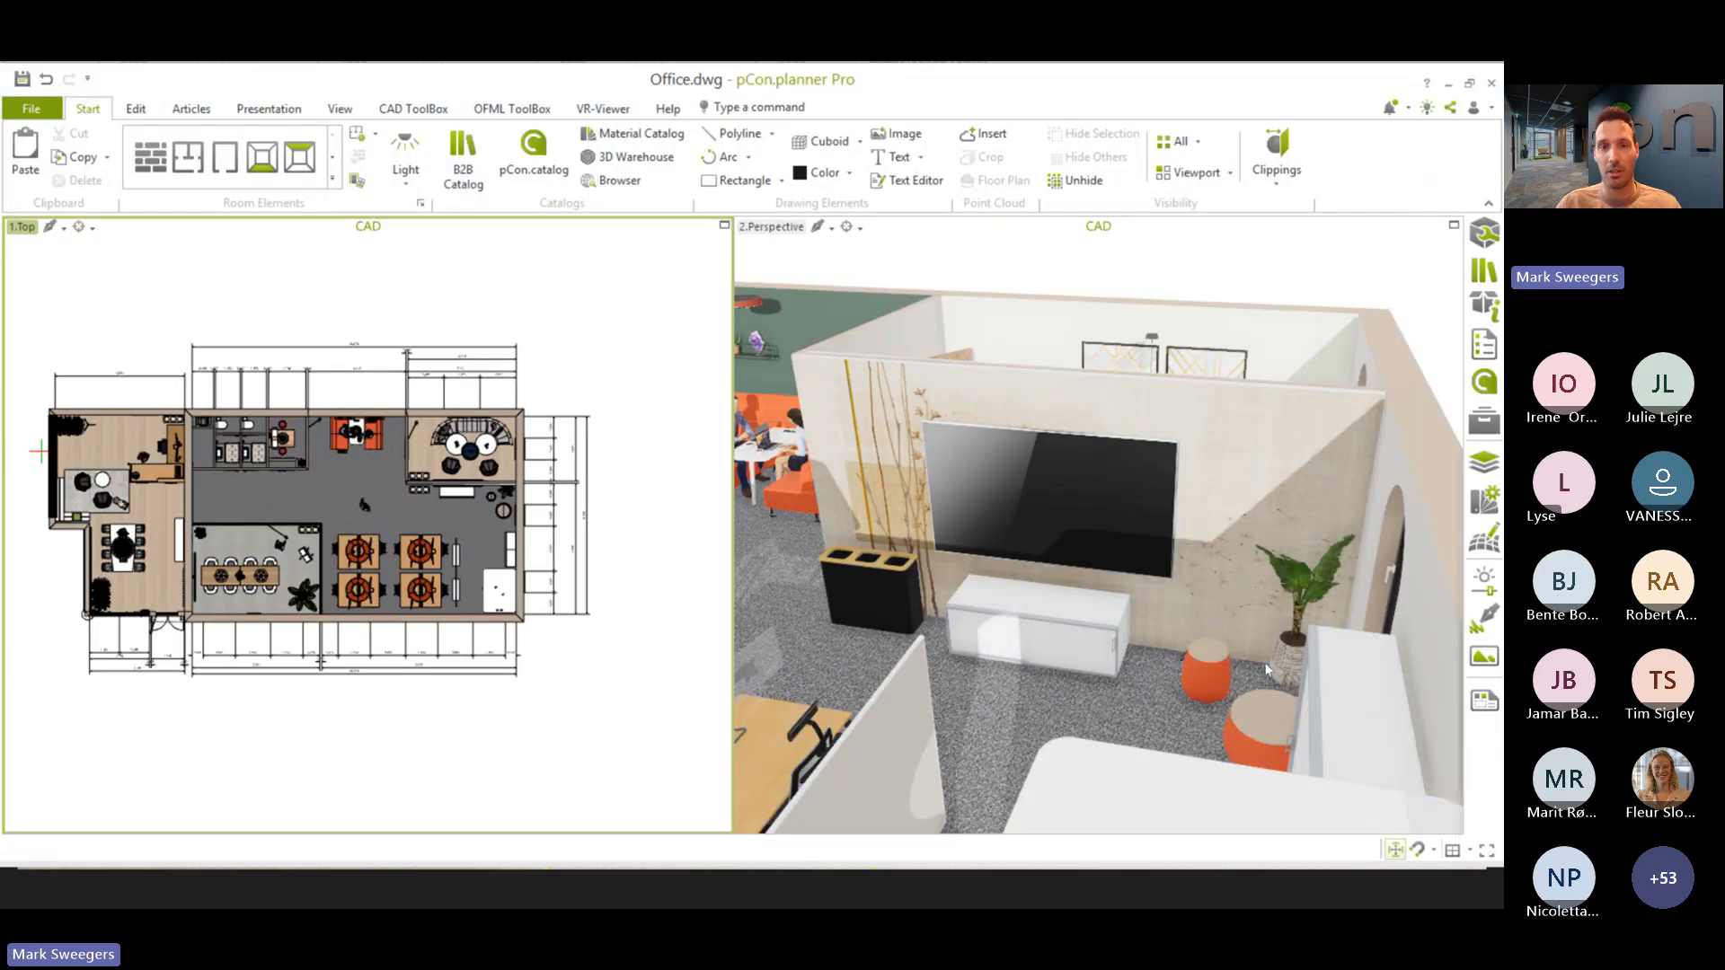
mouse_move(1267, 669)
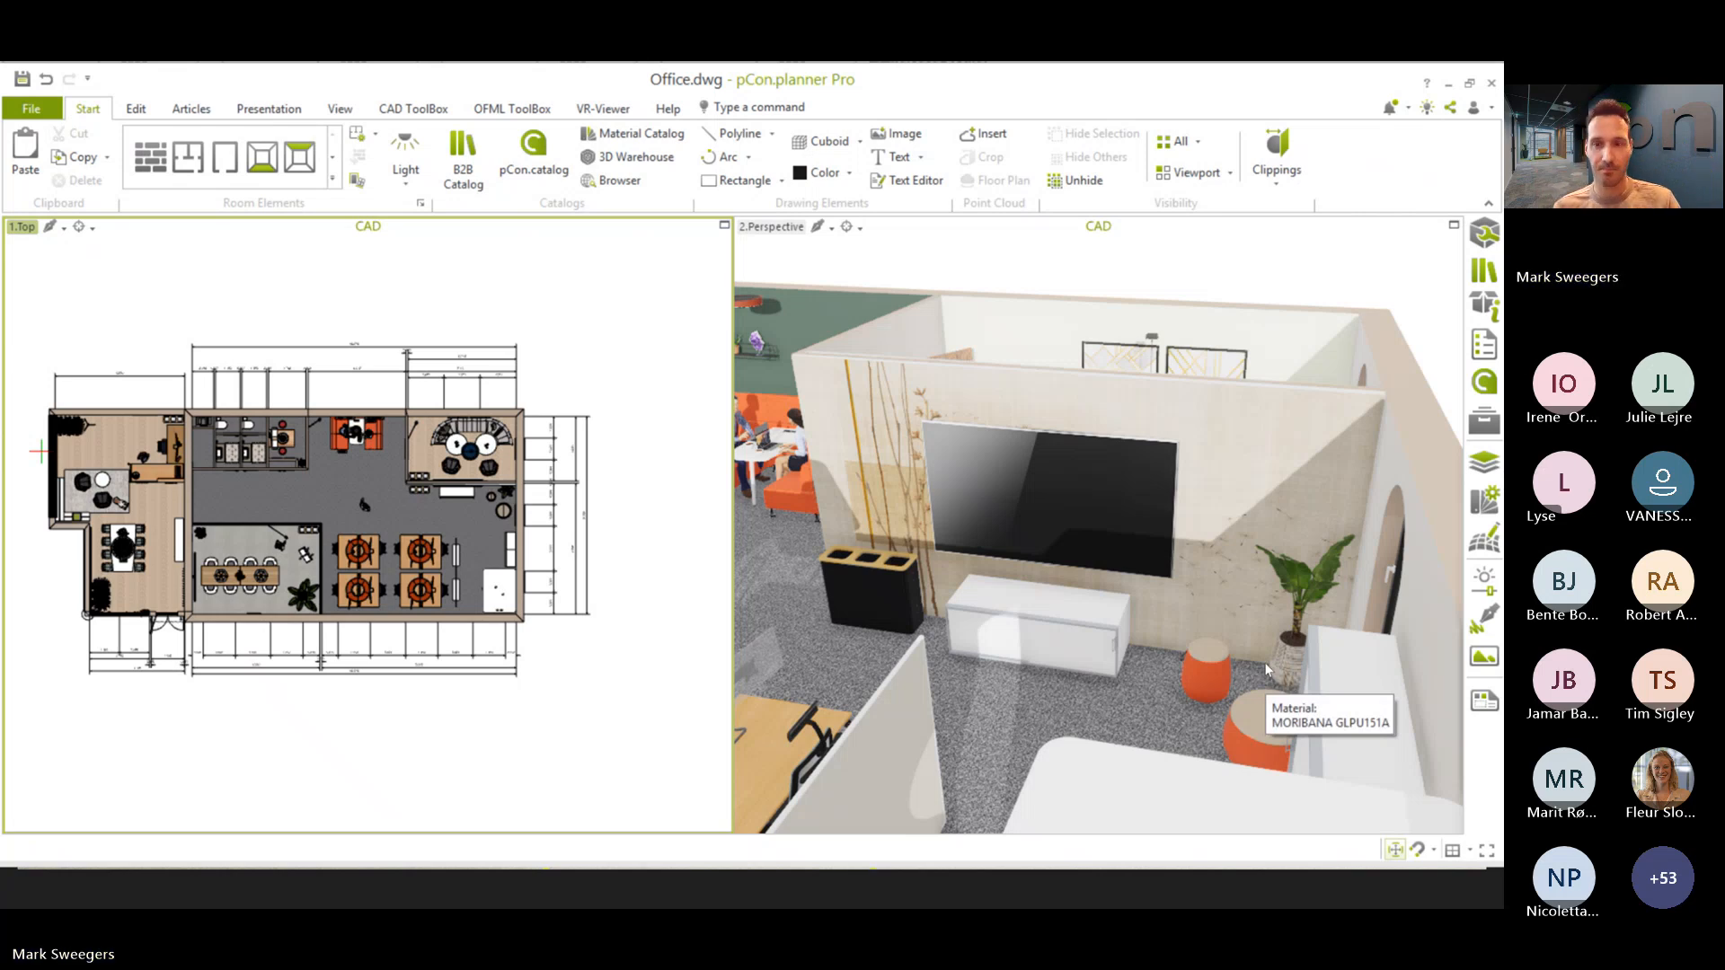
- Switch to pCon.planner_8.13_Presentation_EN.pptx in PowerPoint and start the slide show from slide 12, Attachments (XRefs)
key(alt+Tab)
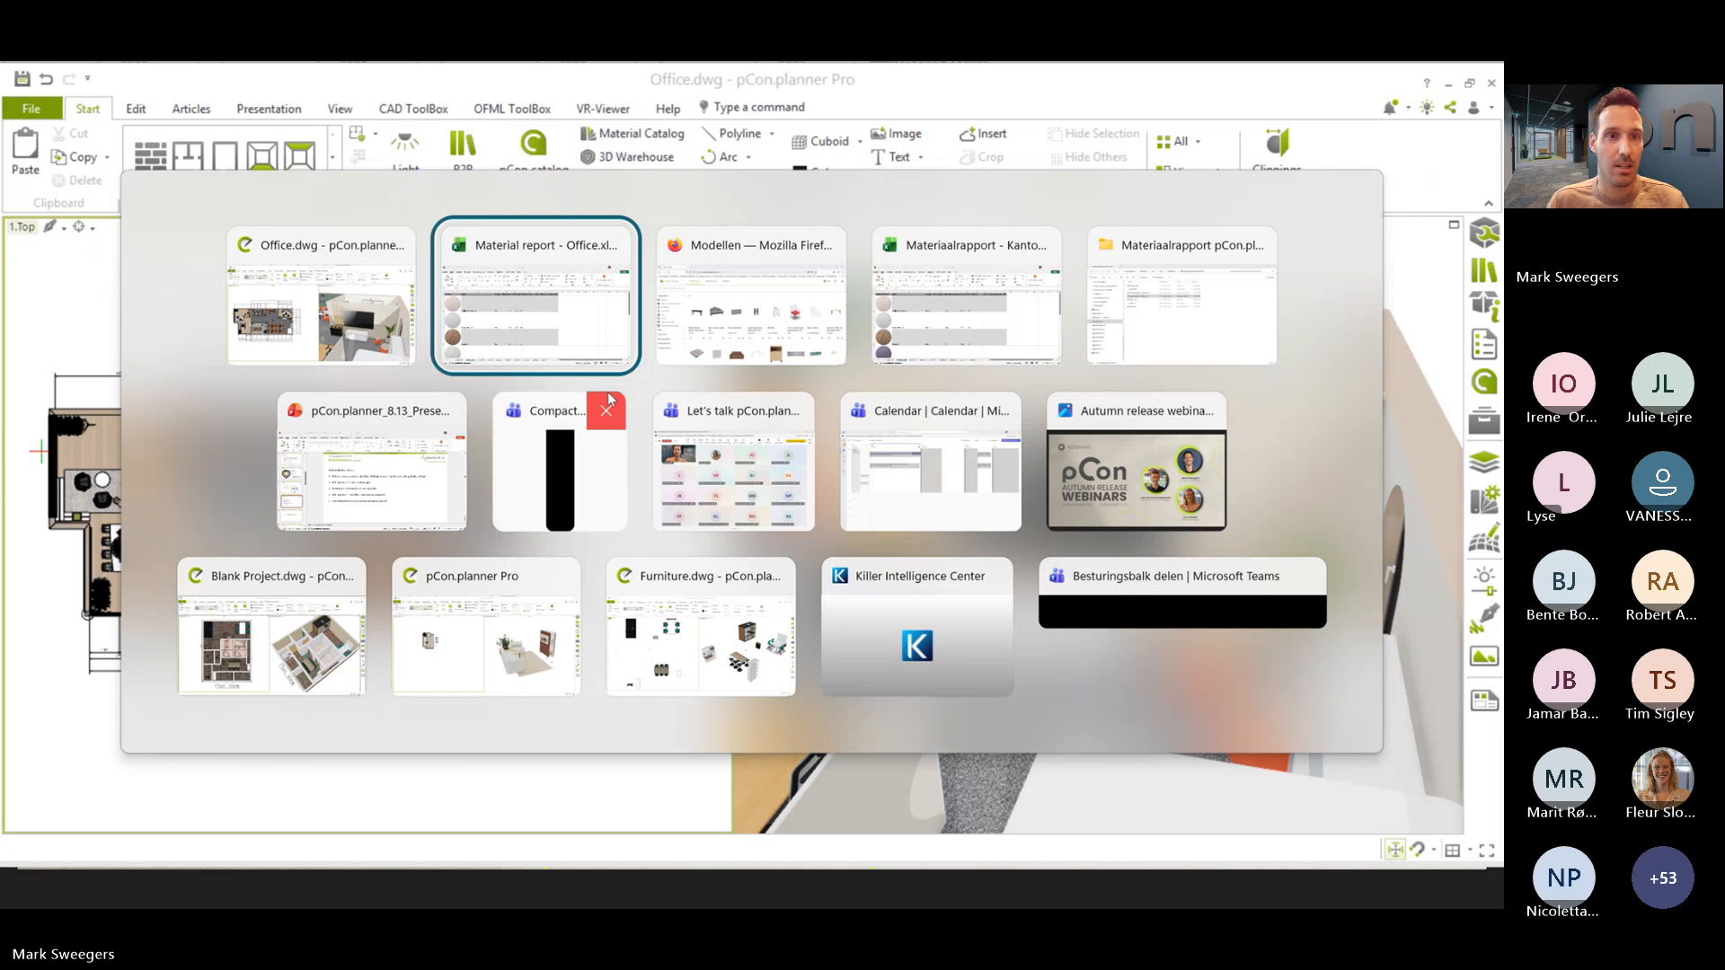
click(375, 476)
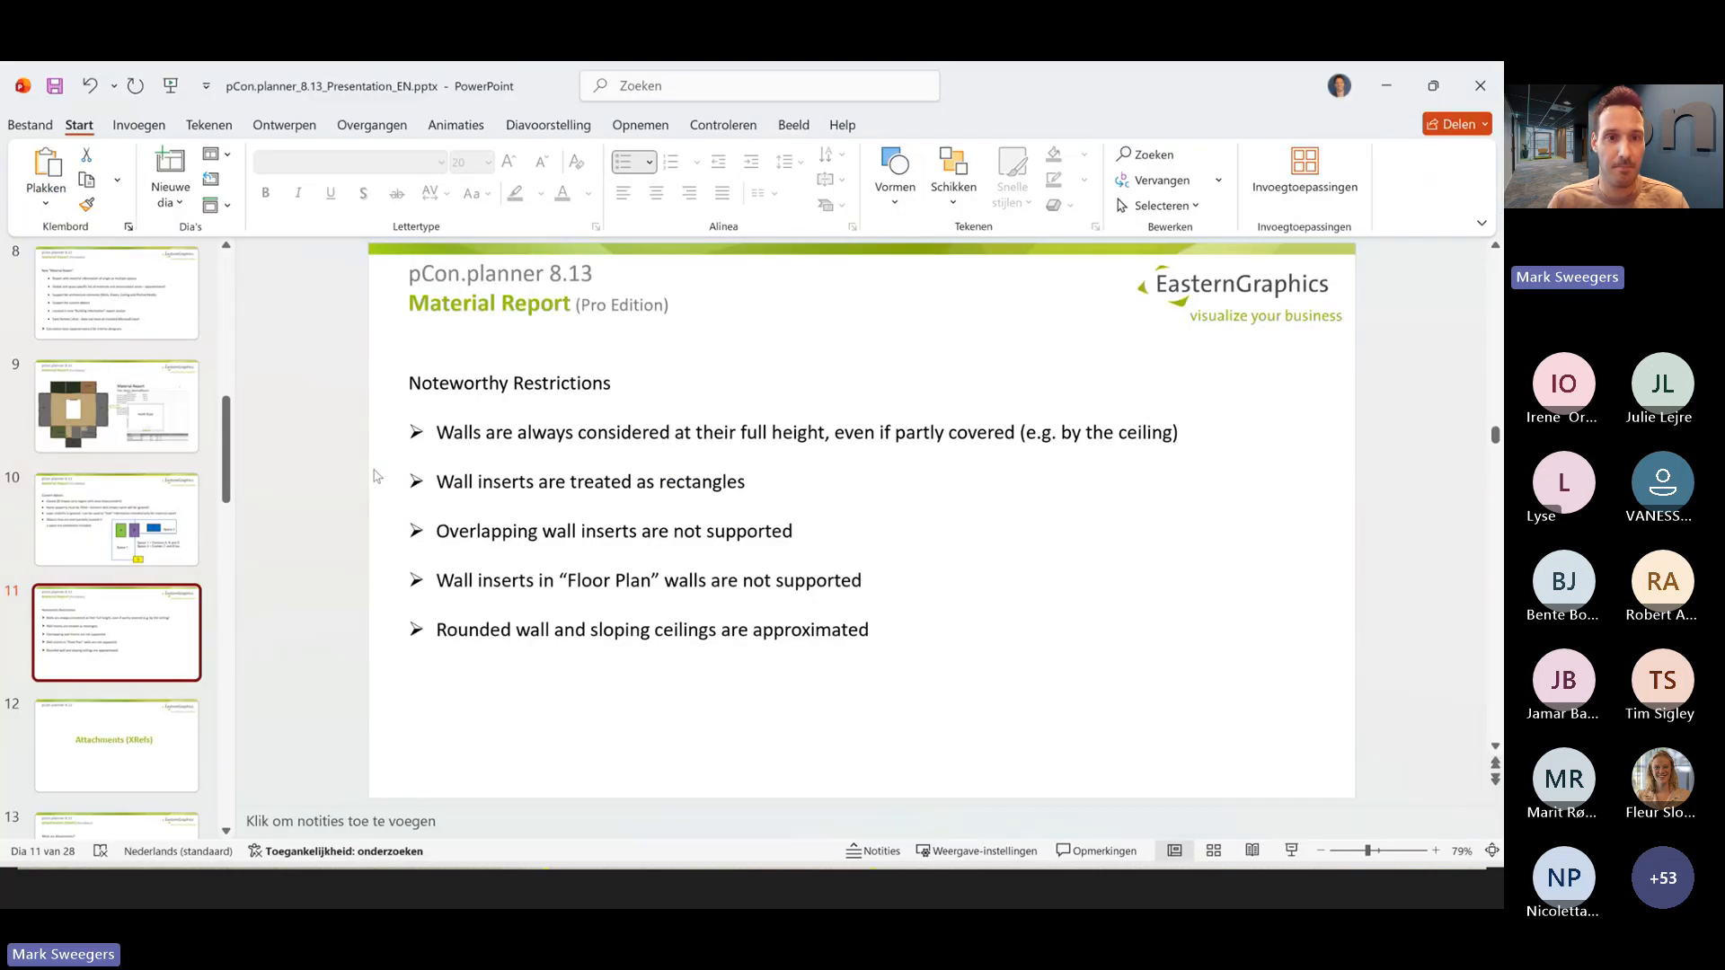
click(113, 753)
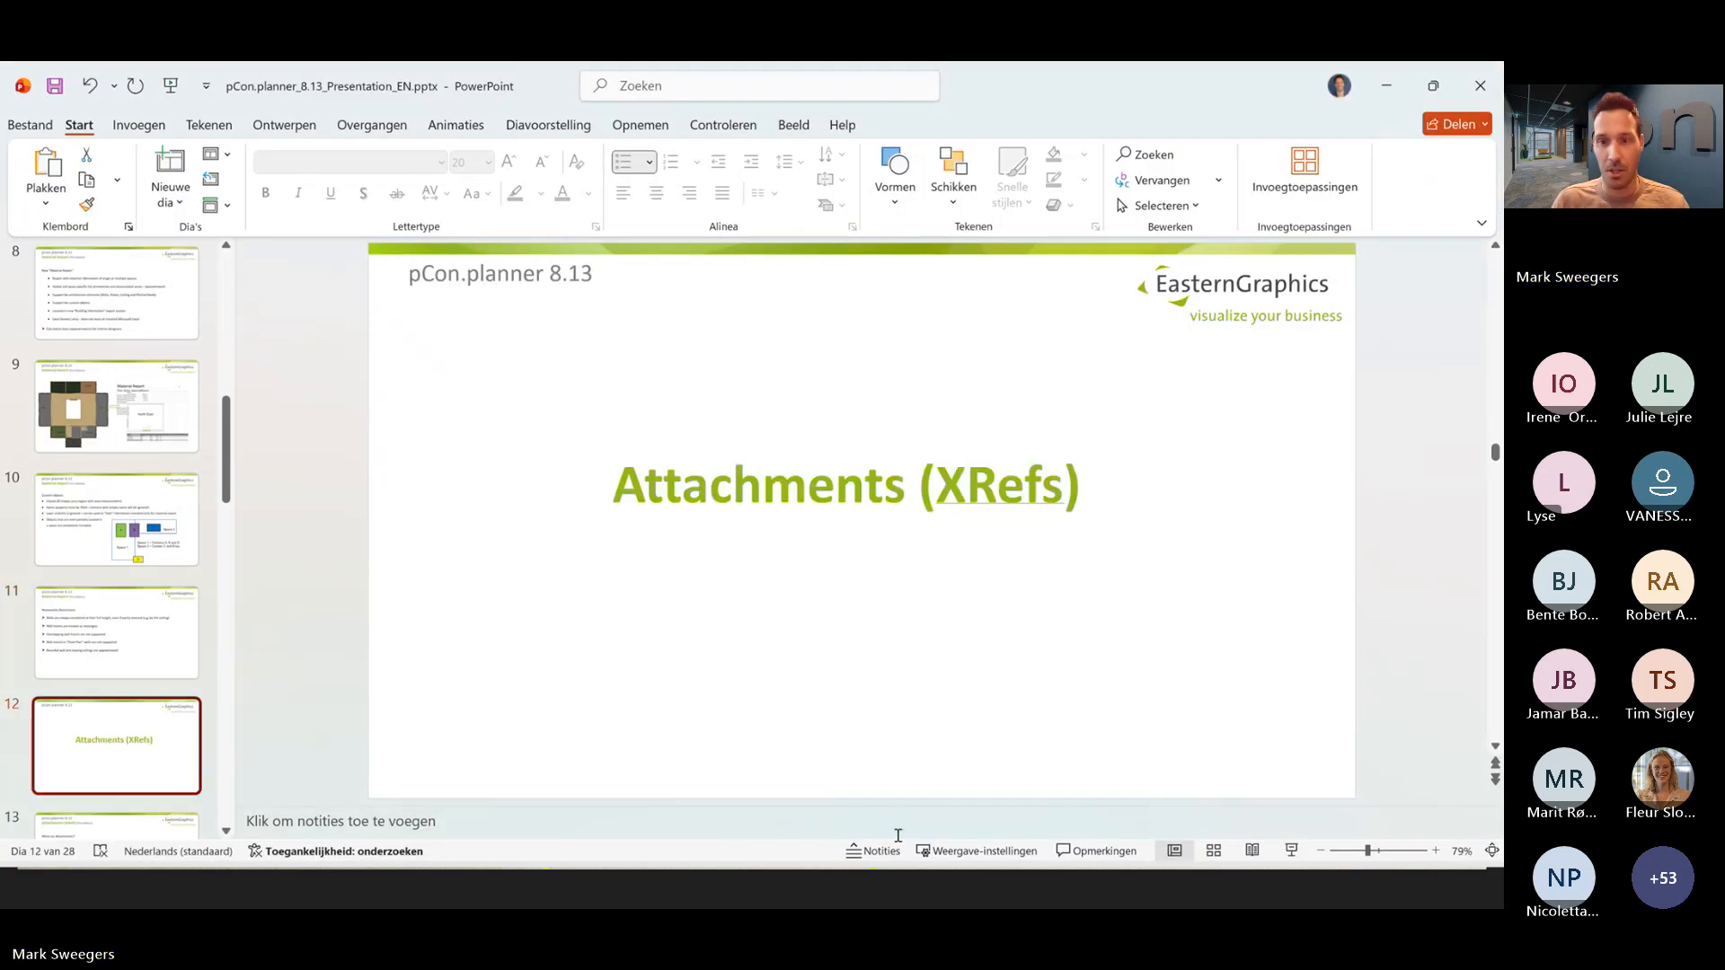
click(1291, 851)
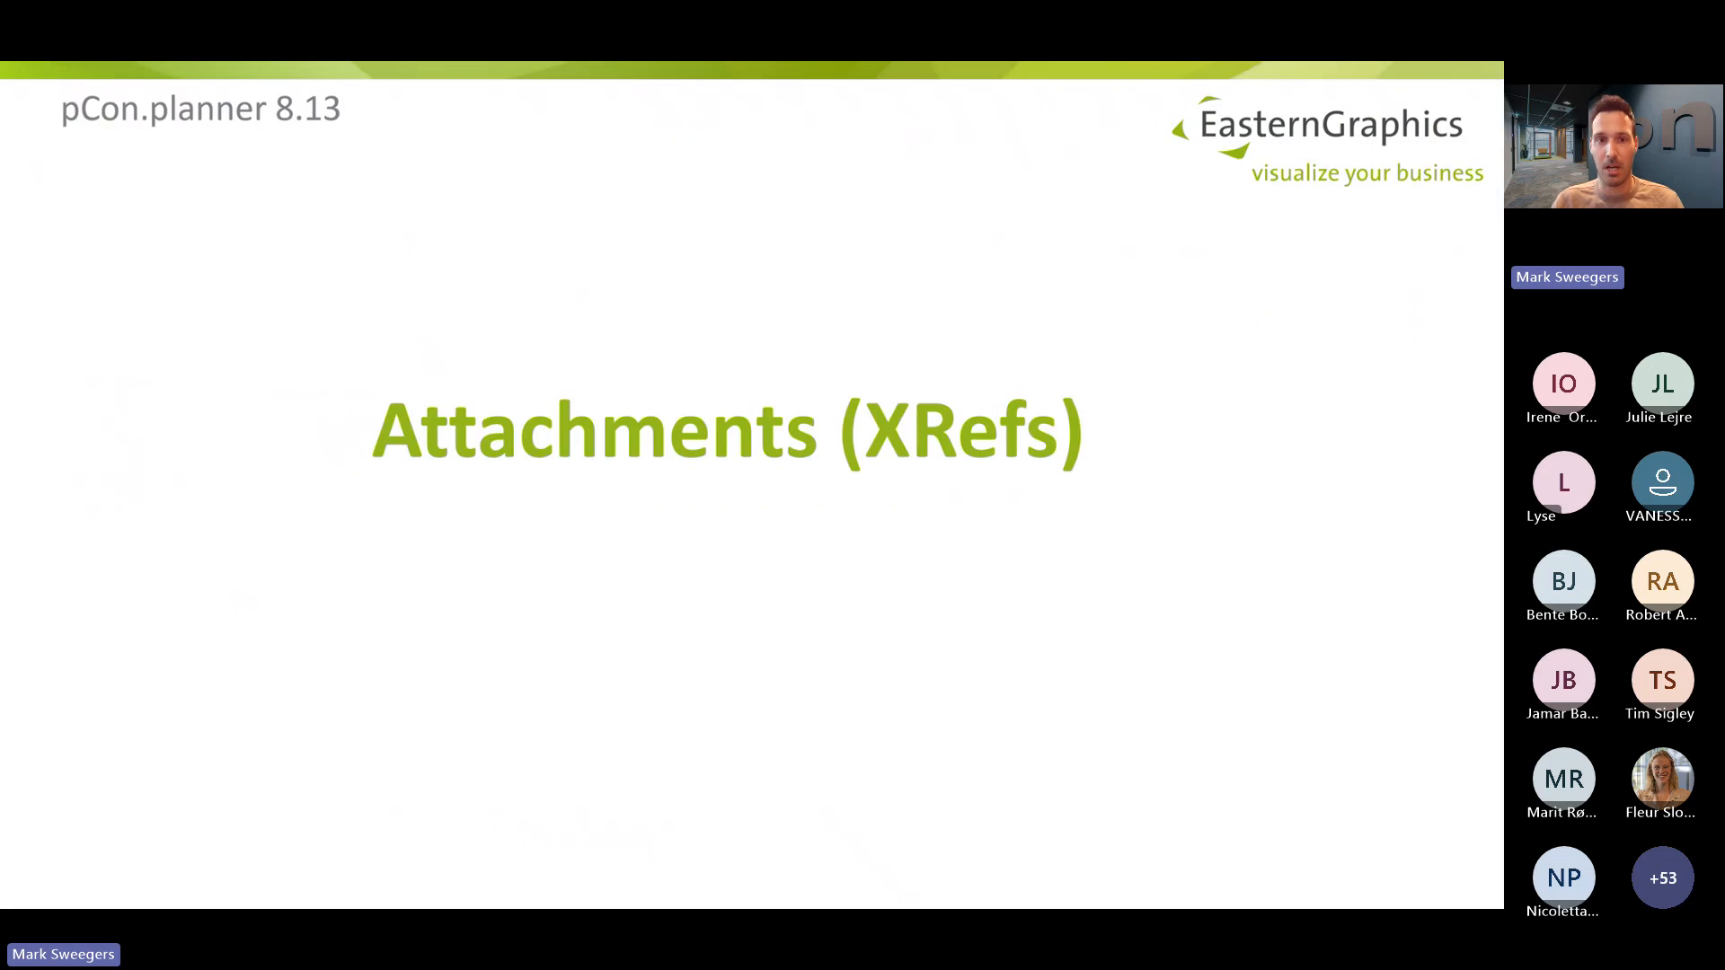
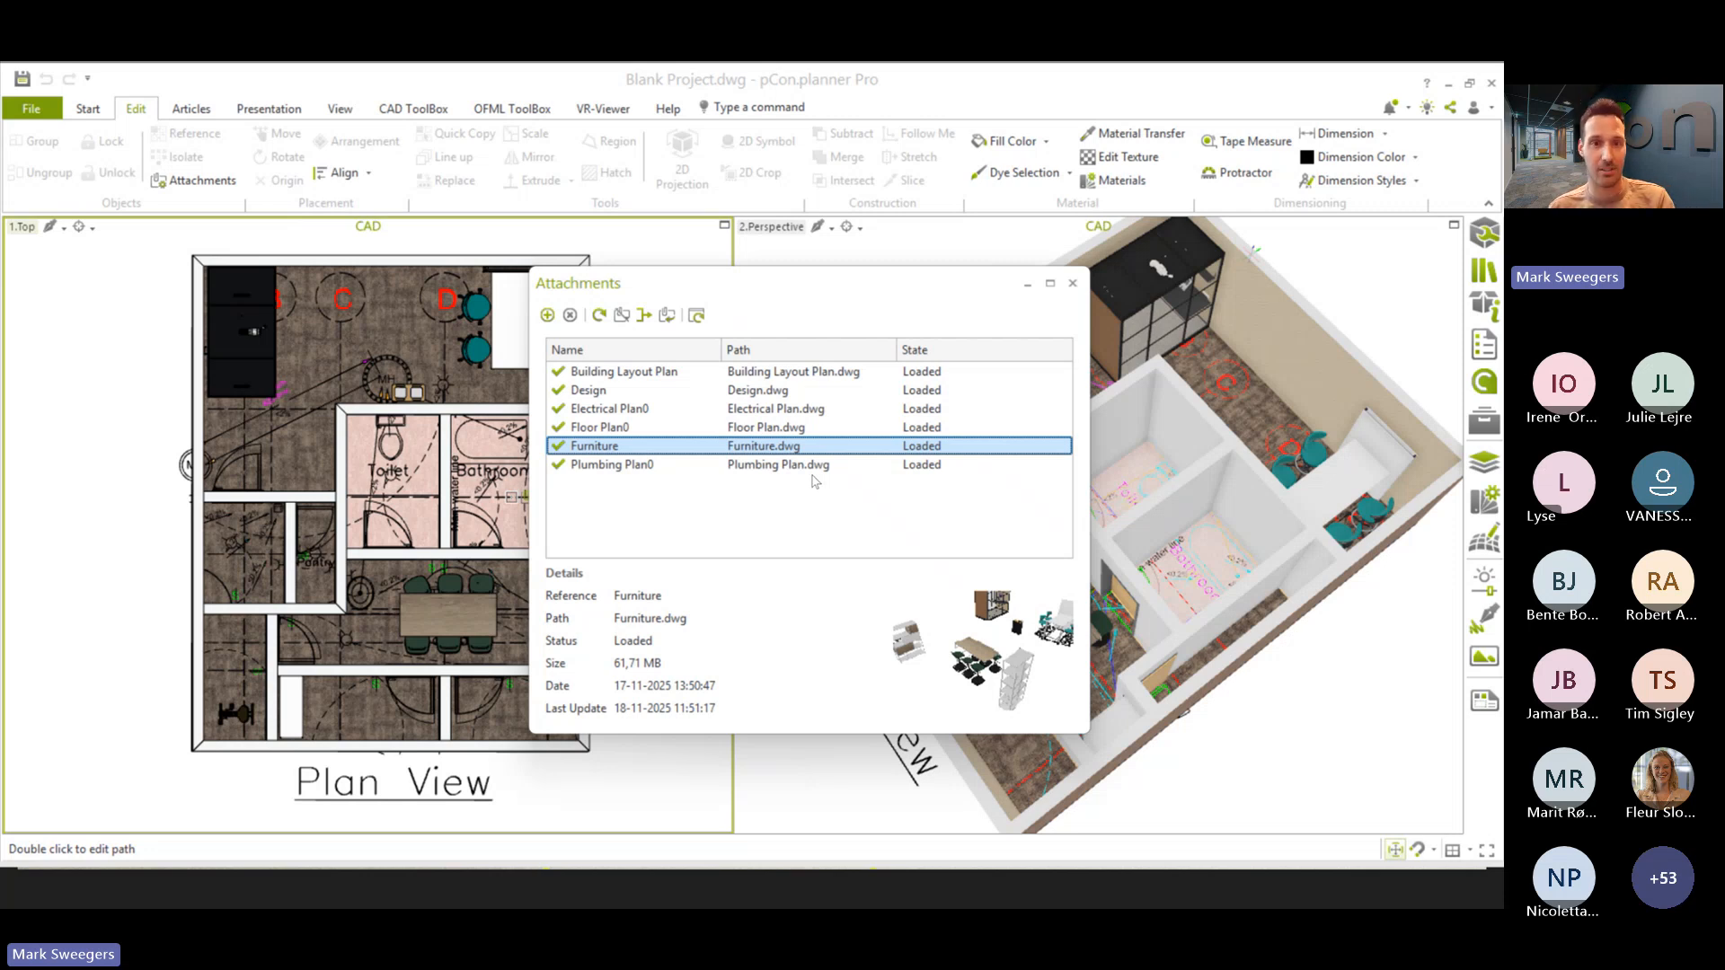
- Switch to File Explorer, show the 2D Dwg. files folder under 5-Webinar, Xrefs pCon.planner, and return to Blank Project.dwg
key(alt+Tab)
key(alt+Tab)
key(alt+Tab)
key(alt+Tab)
key(alt+Tab)
key(alt+Tab)
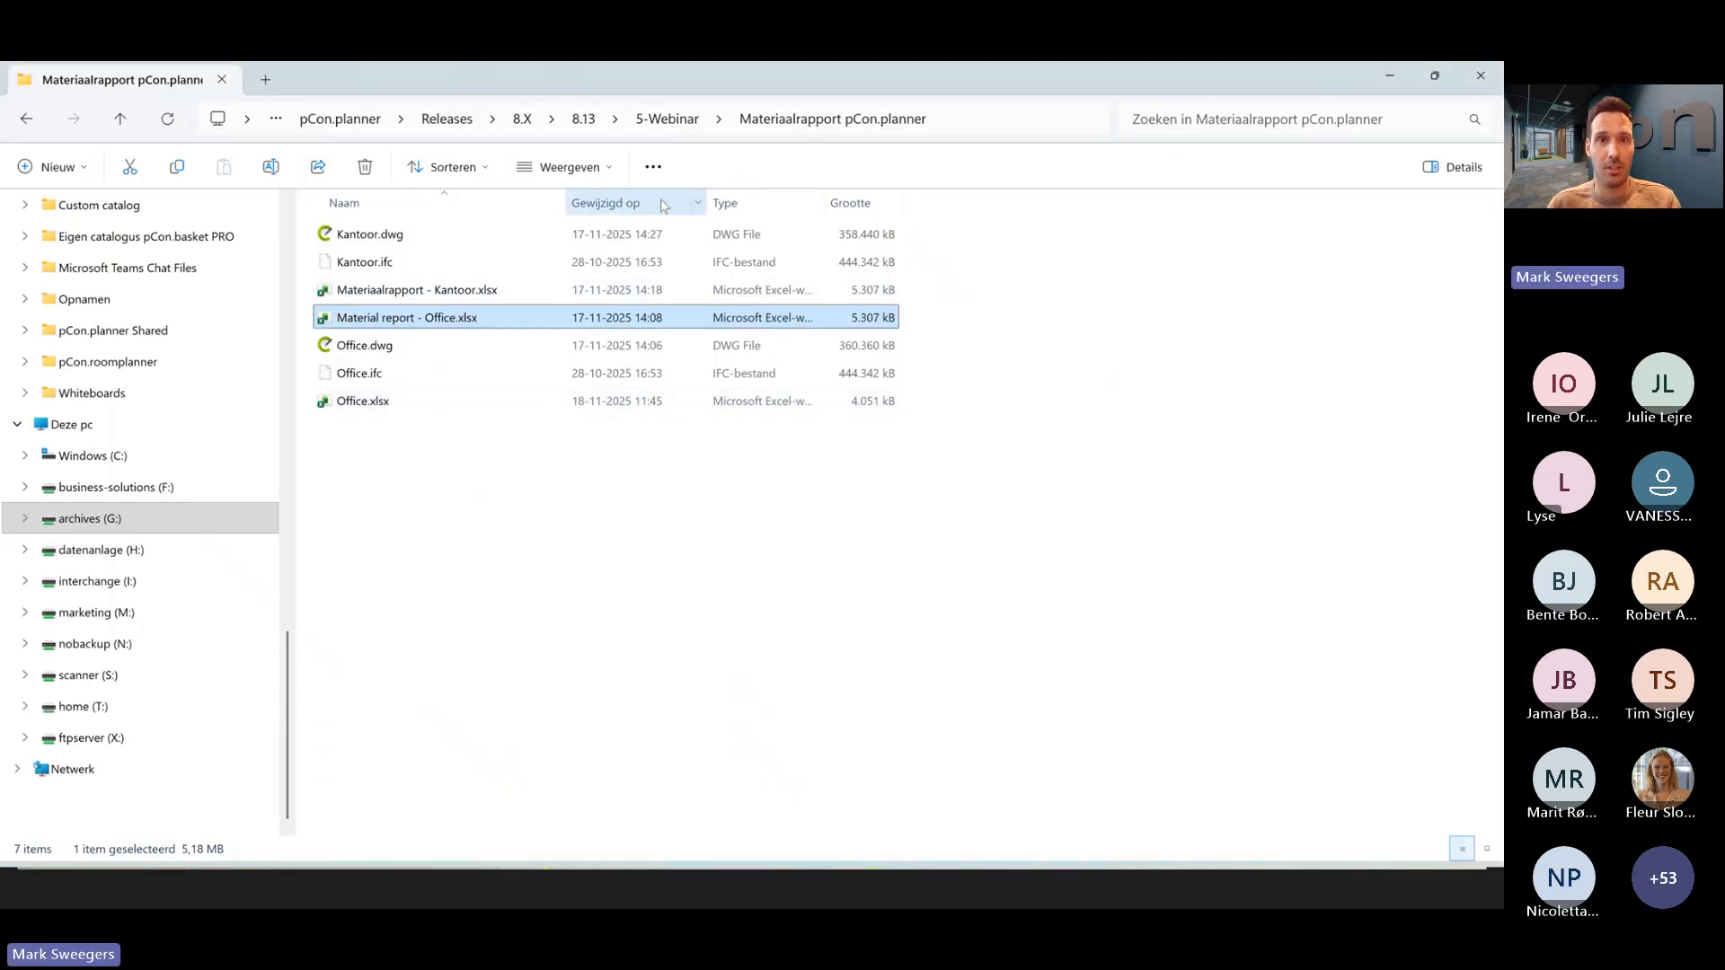
click(668, 119)
double_click(376, 319)
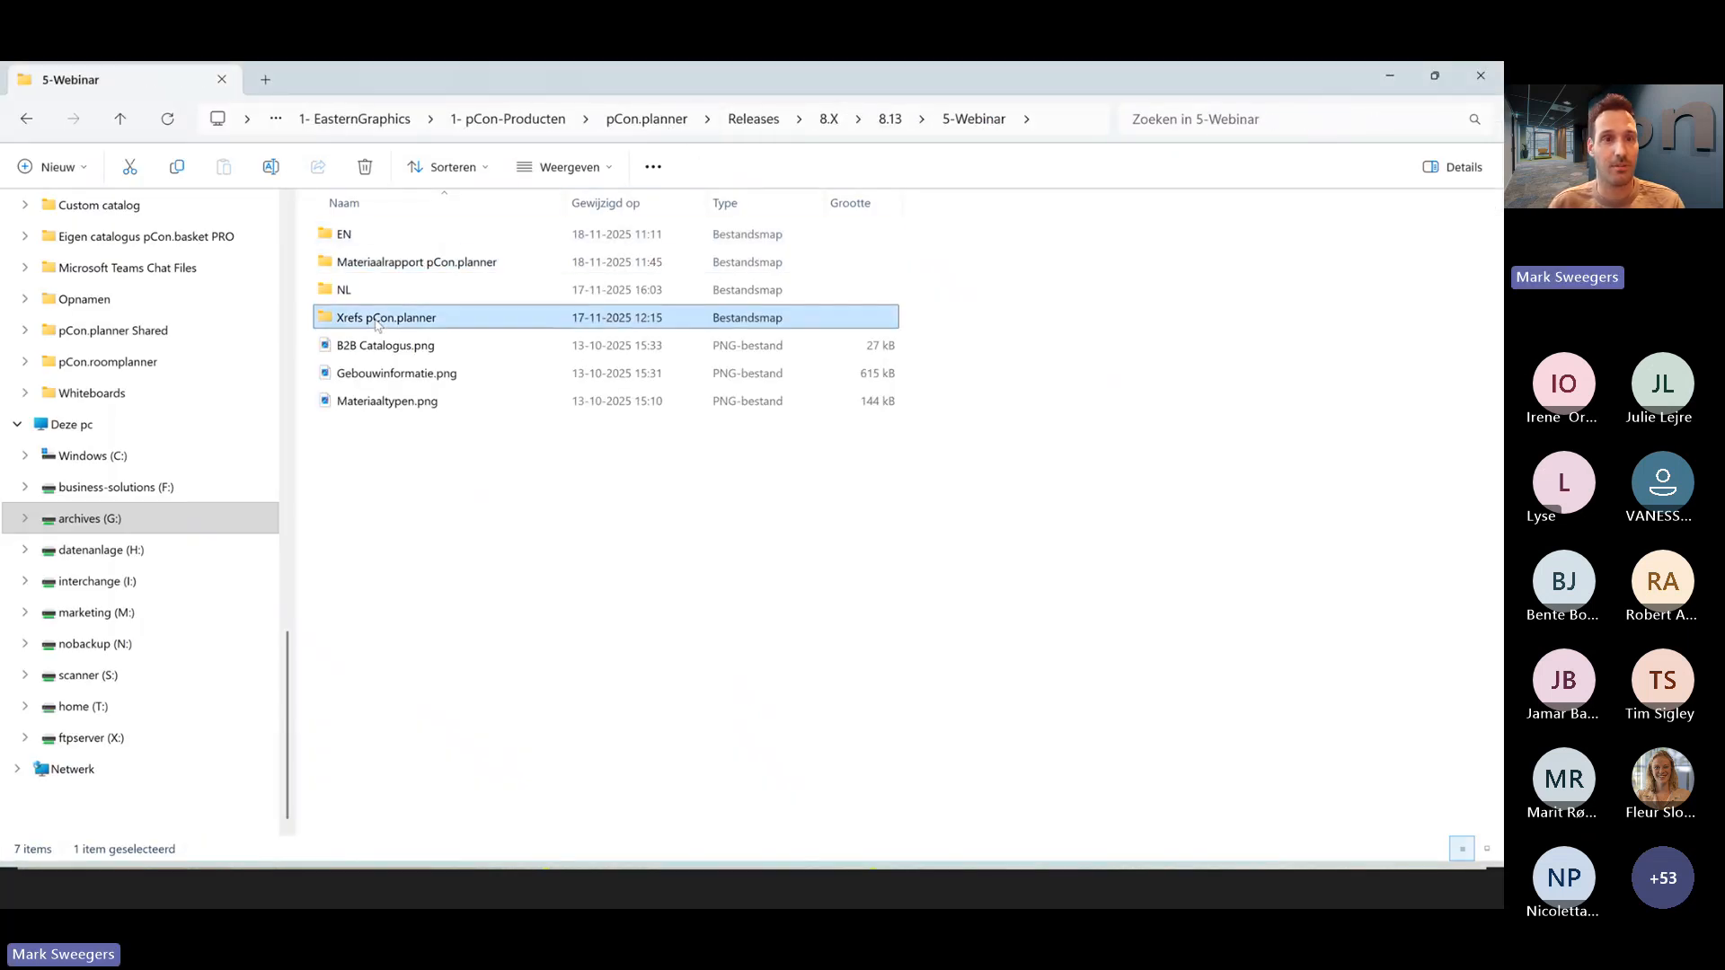
double_click(374, 239)
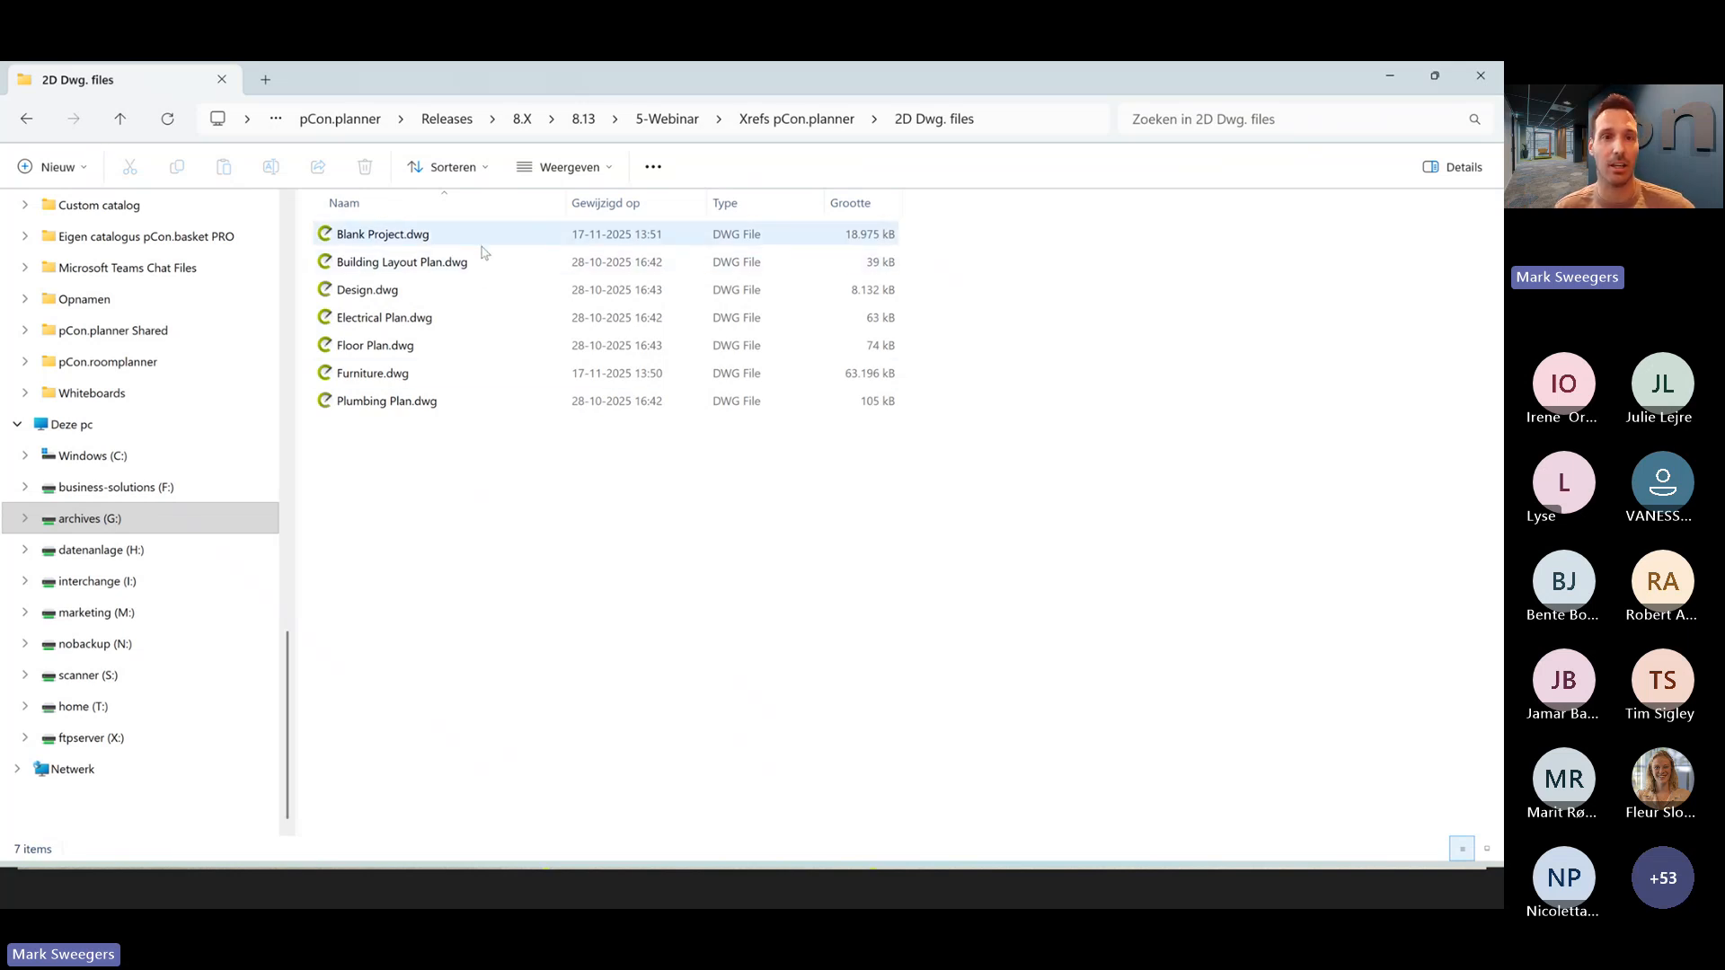
click(1435, 75)
click(1401, 89)
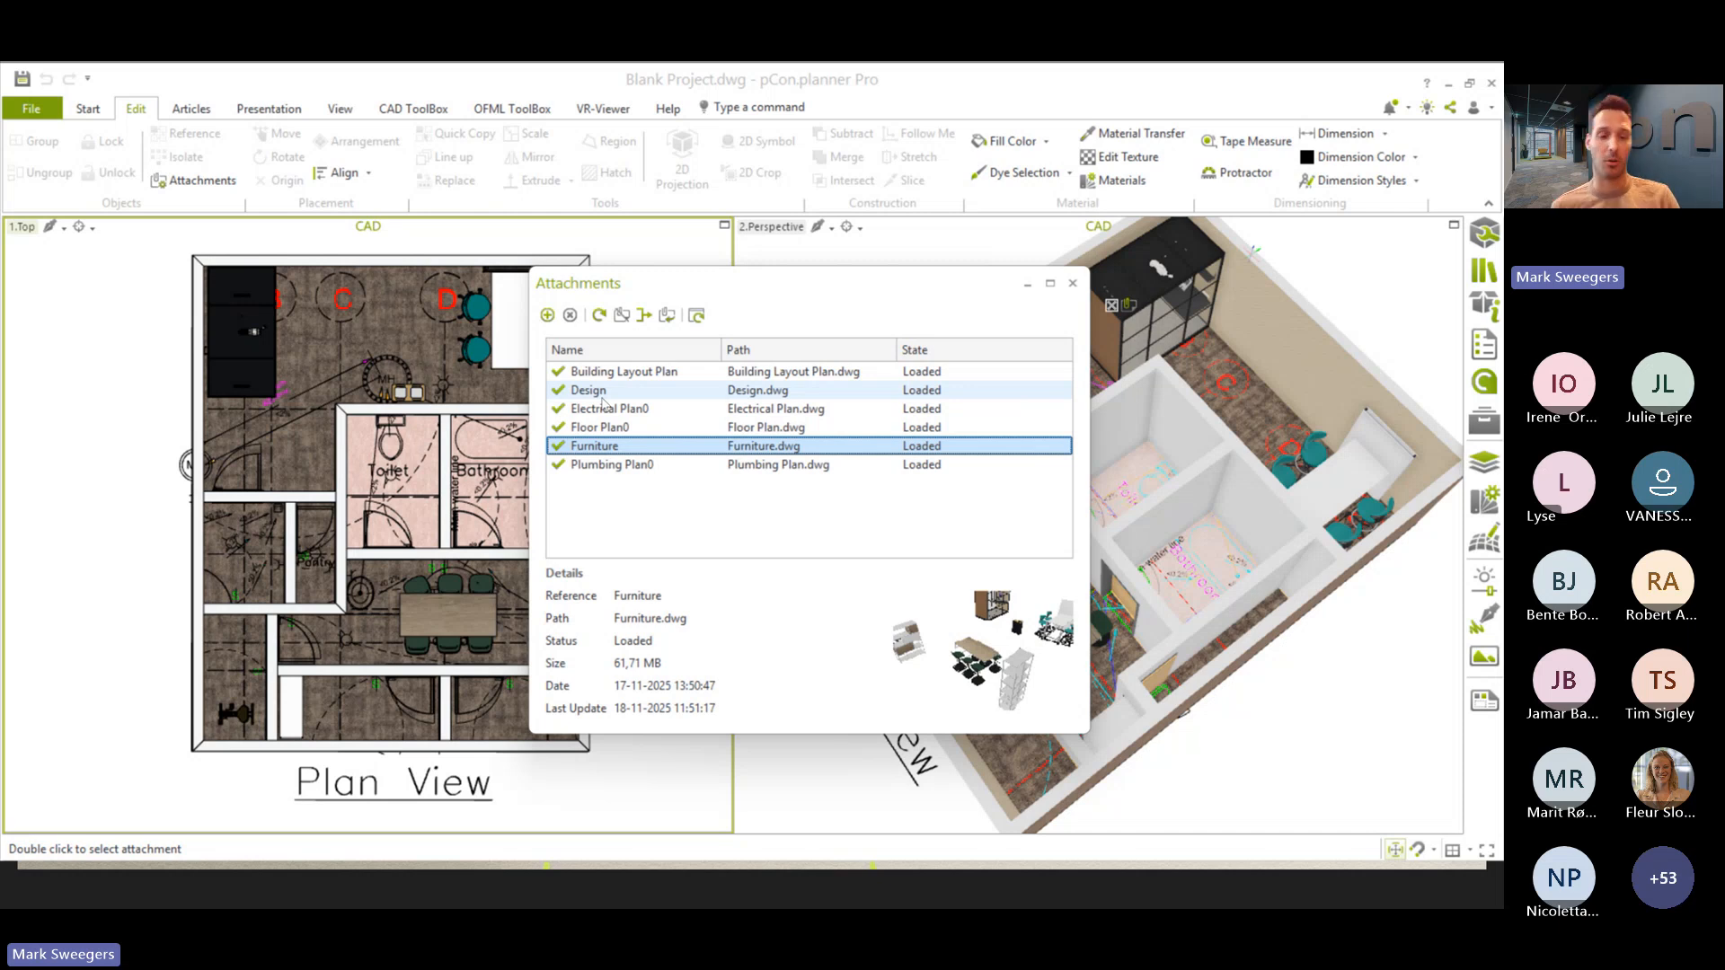
- Switch from Blank Project.dwg to the open Furniture.dwg drawing in pCon.planner
key(alt+Tab)
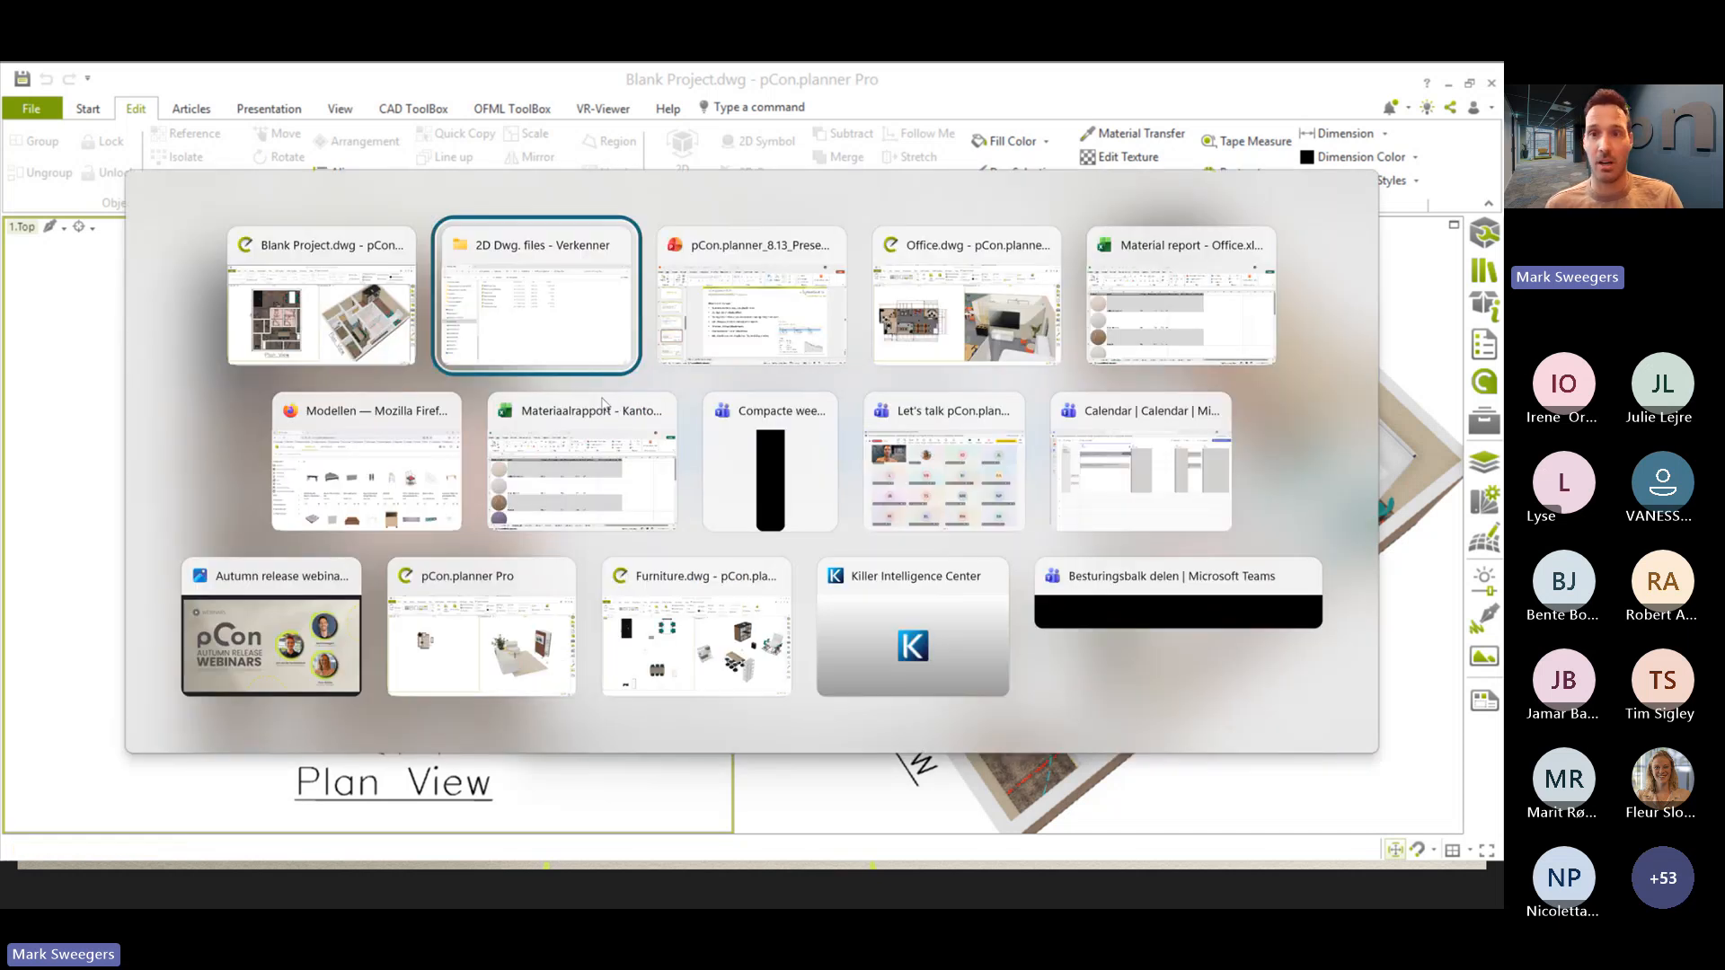
key(alt+Tab)
key(alt+Tab)
key(alt+Tab)
key(alt+Tab)
key(alt+Tab)
key(alt+Tab)
key(alt+Tab)
key(alt+Tab)
key(alt+Tab)
key(alt+Tab)
key(alt+Tab)
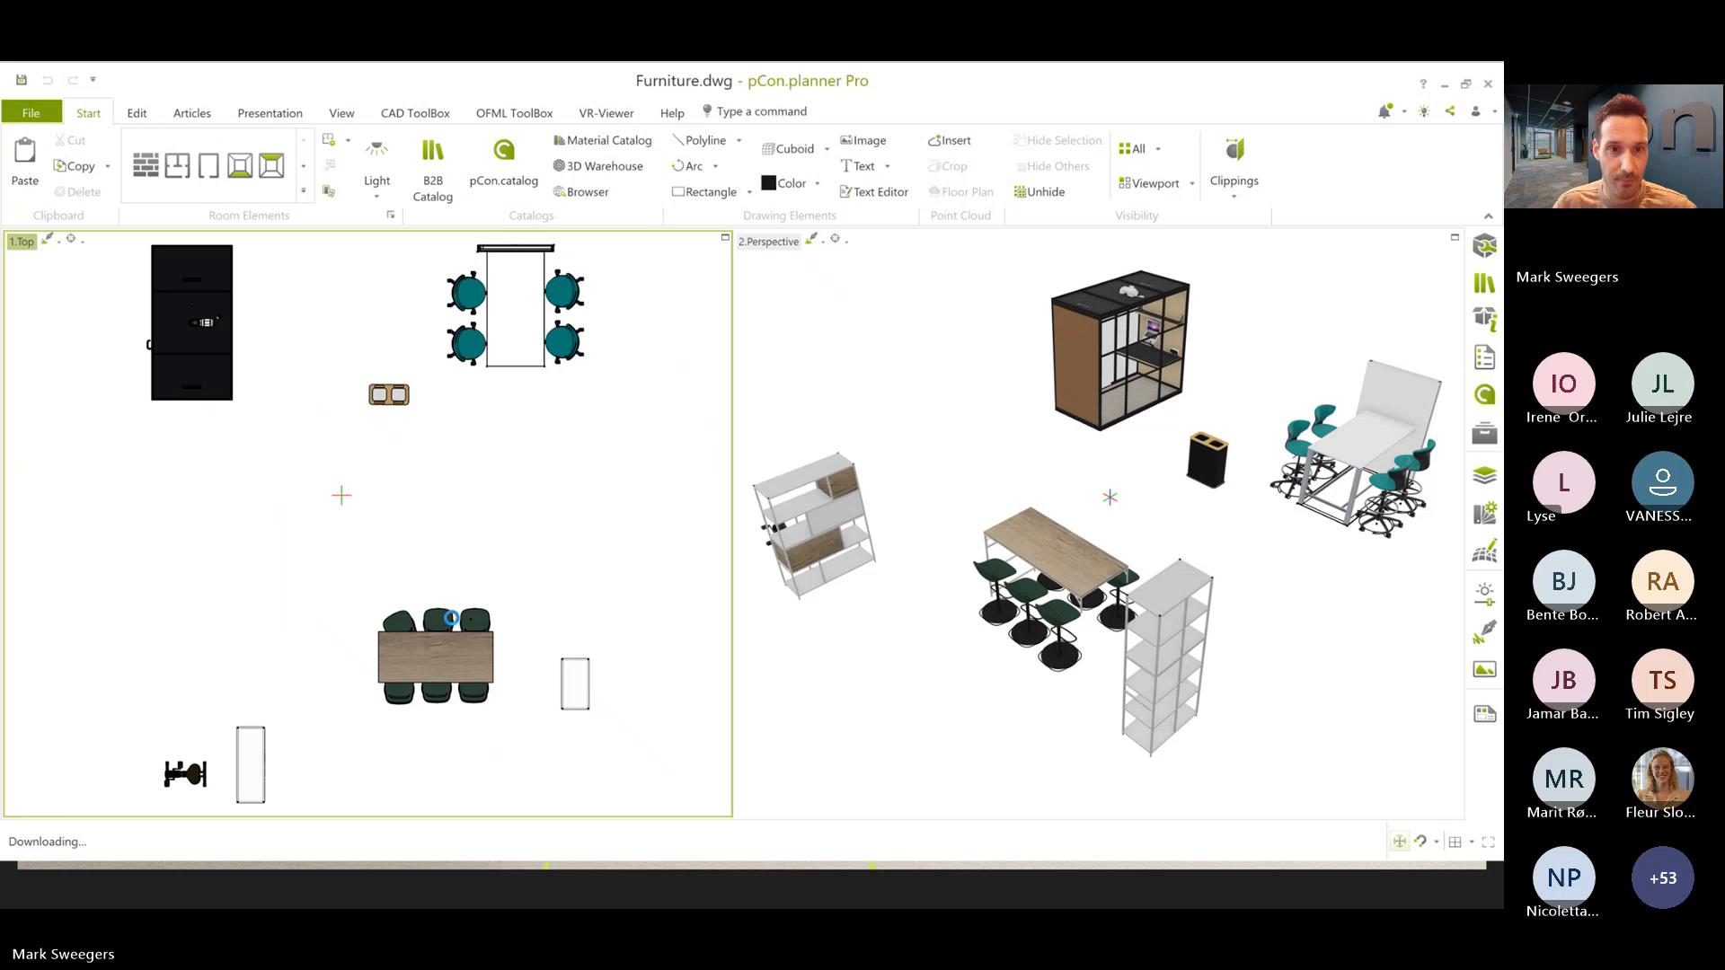
- Change the fabric colour of the upper-left Beso bar stool at the wooden table to Artifort Selecte Sweet Red 580 and save Furniture.dwg
click(406, 619)
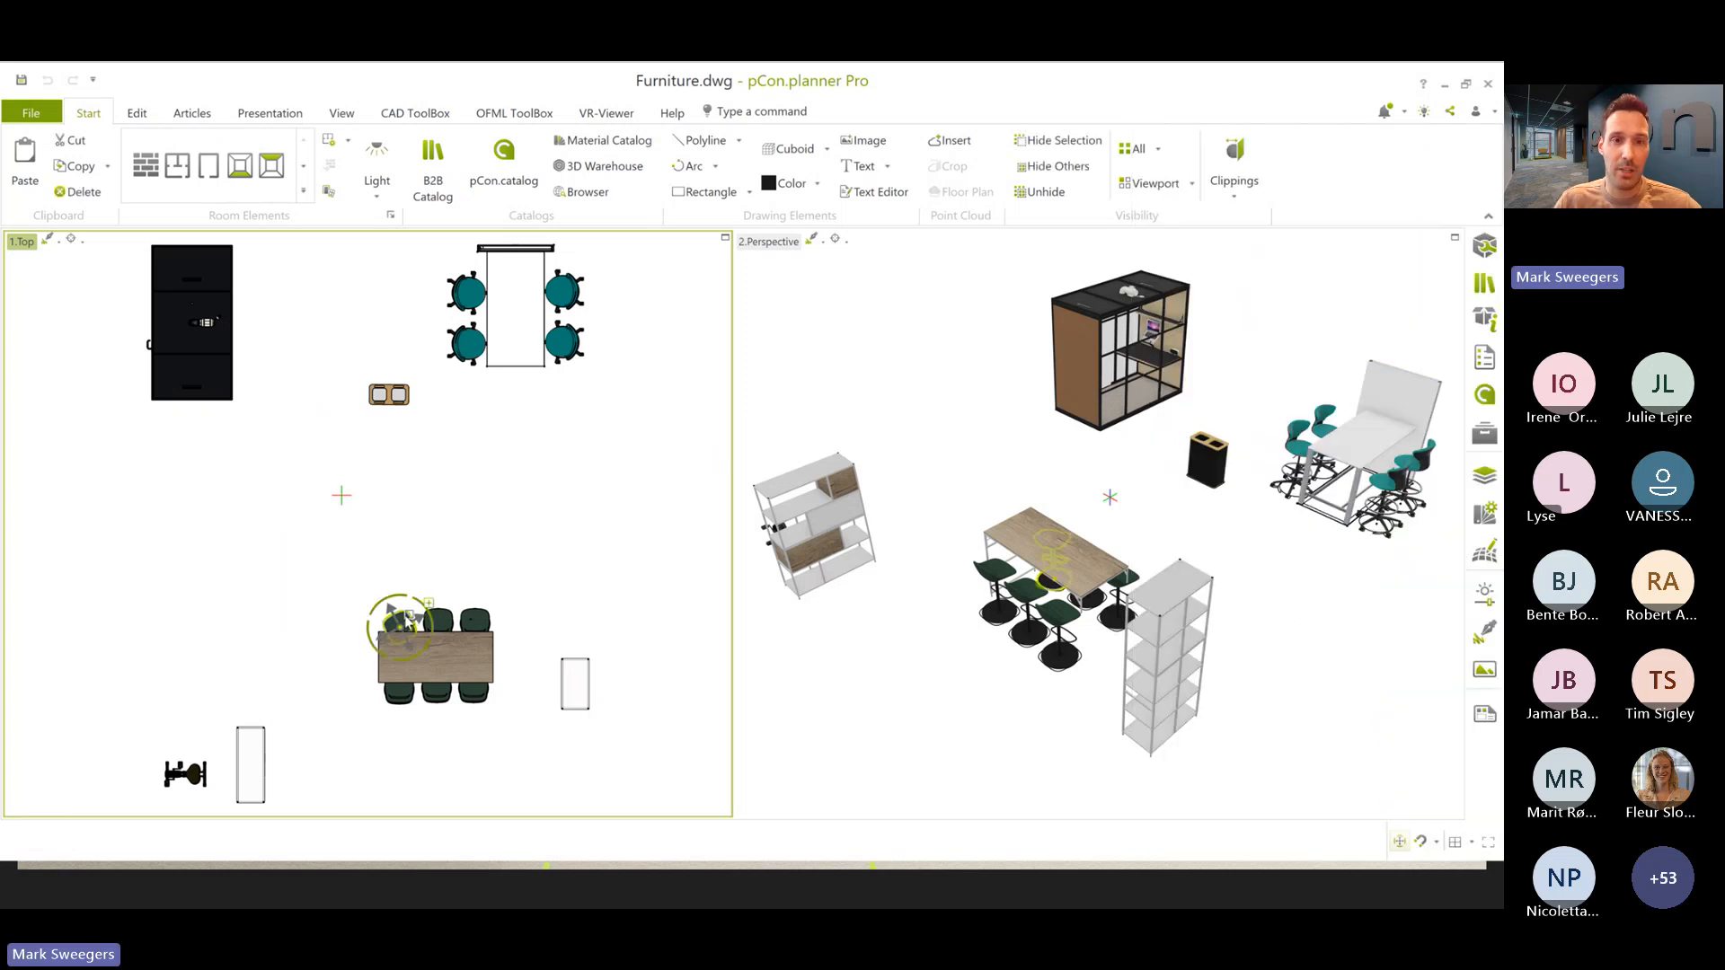
click(1485, 248)
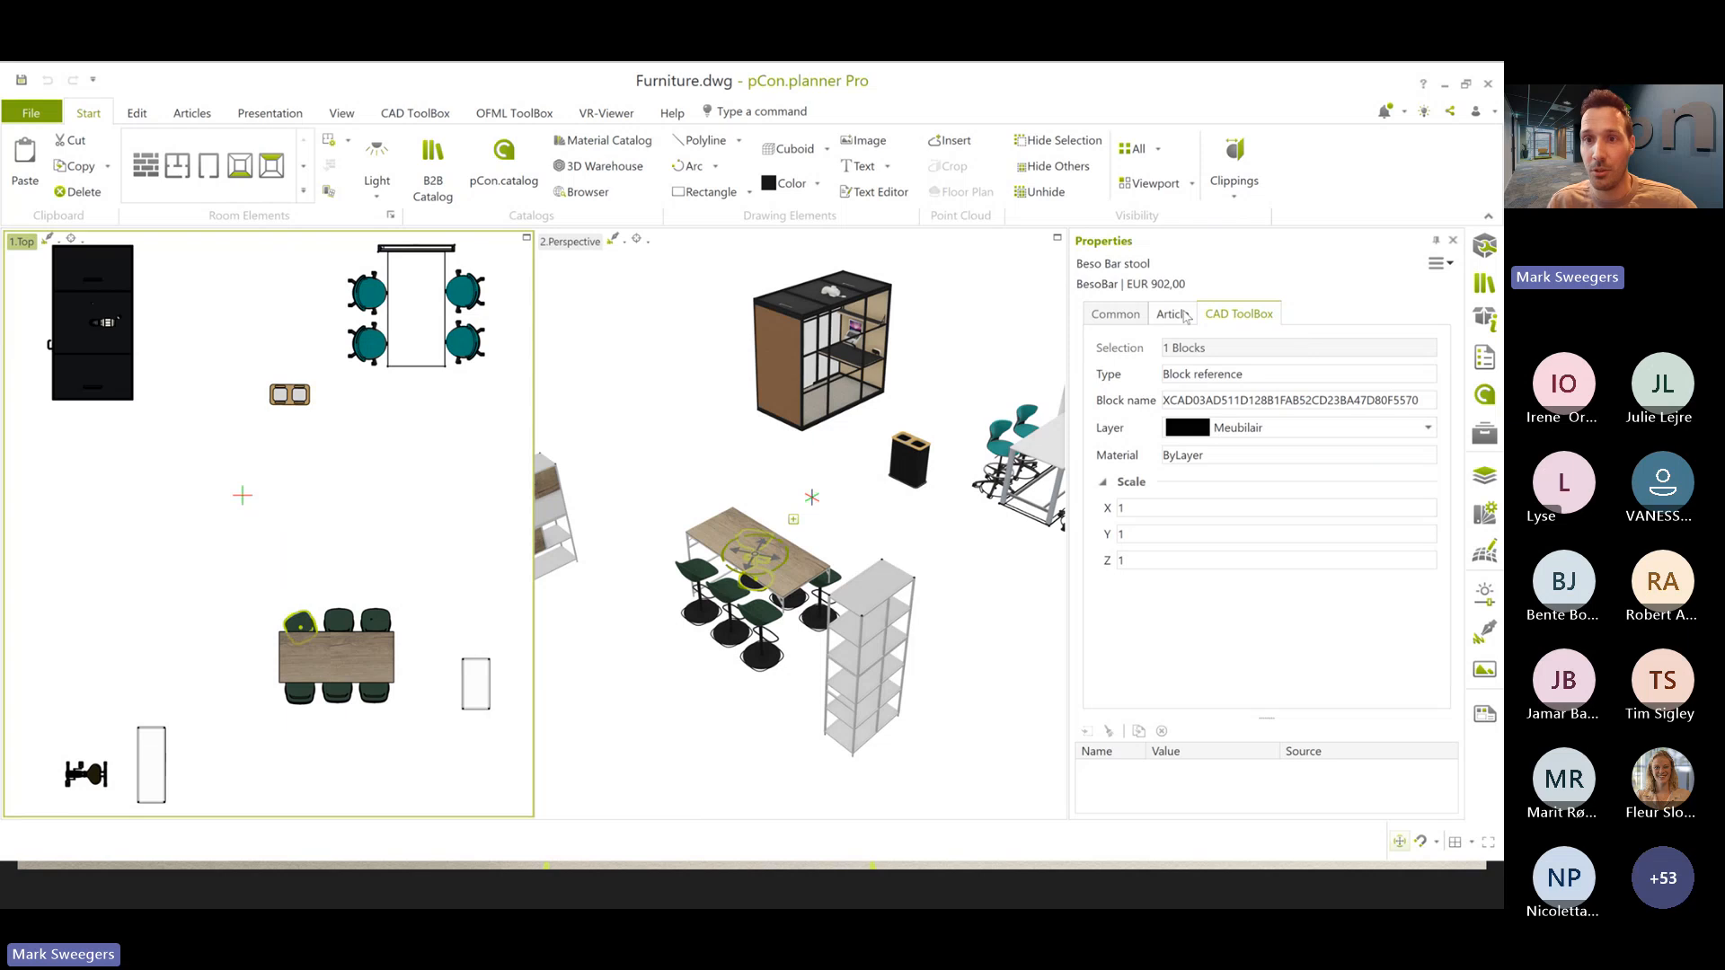
click(1182, 314)
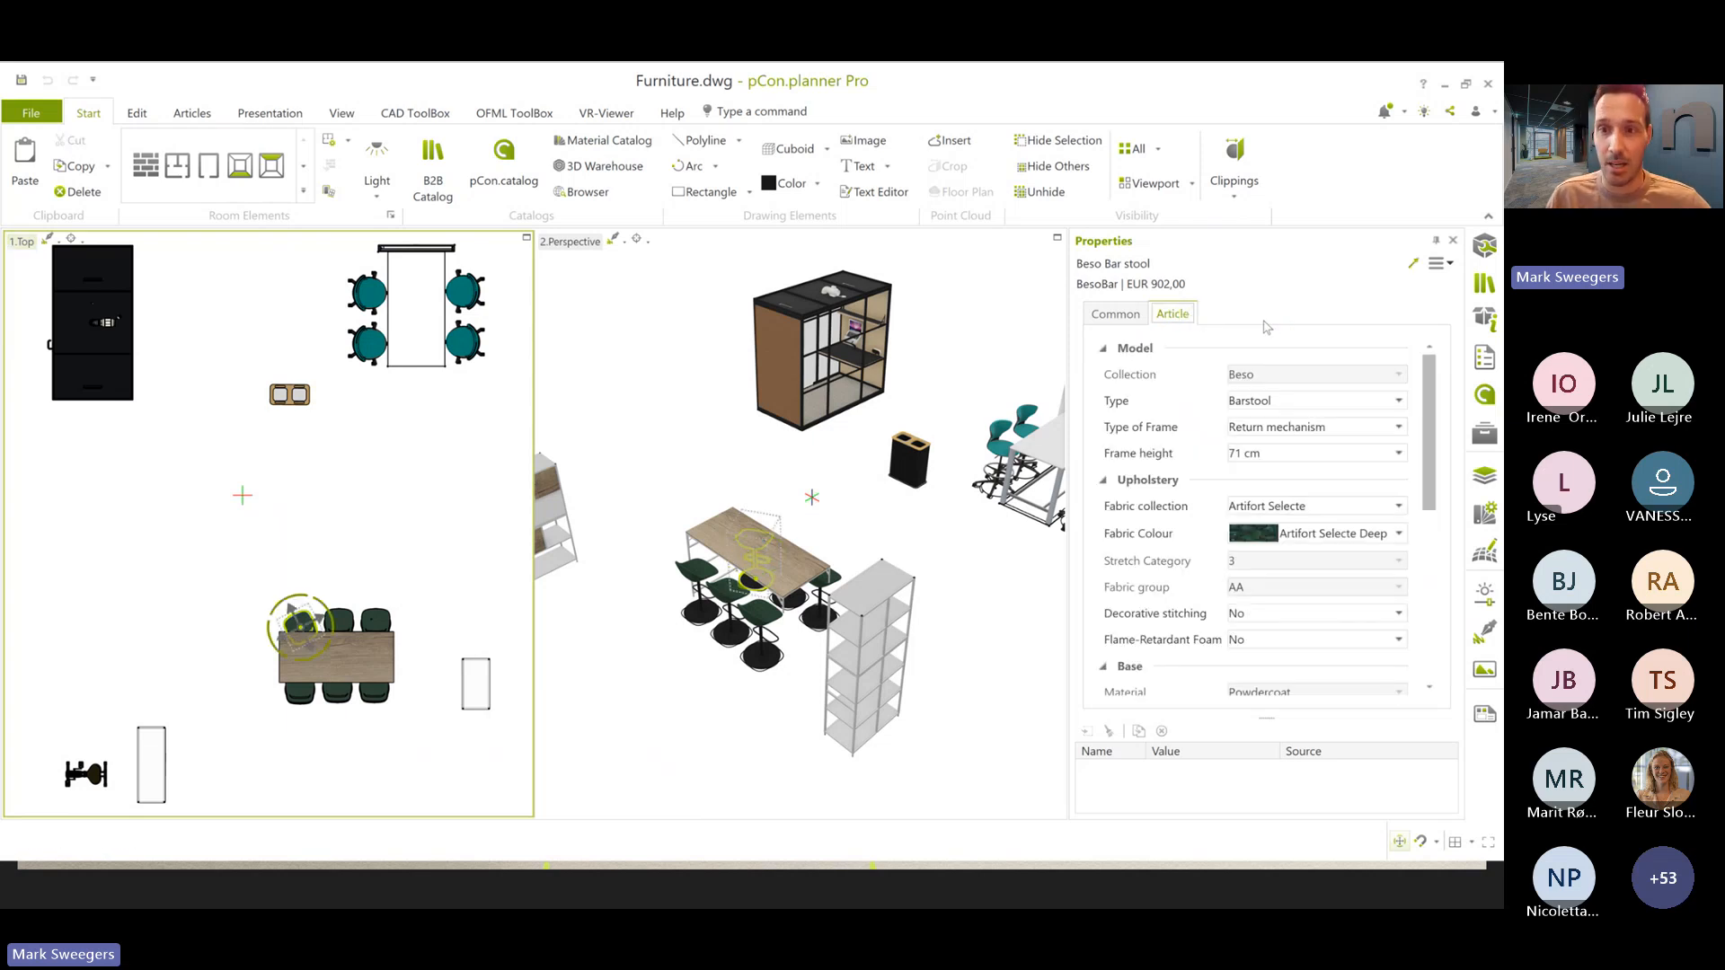
click(1312, 535)
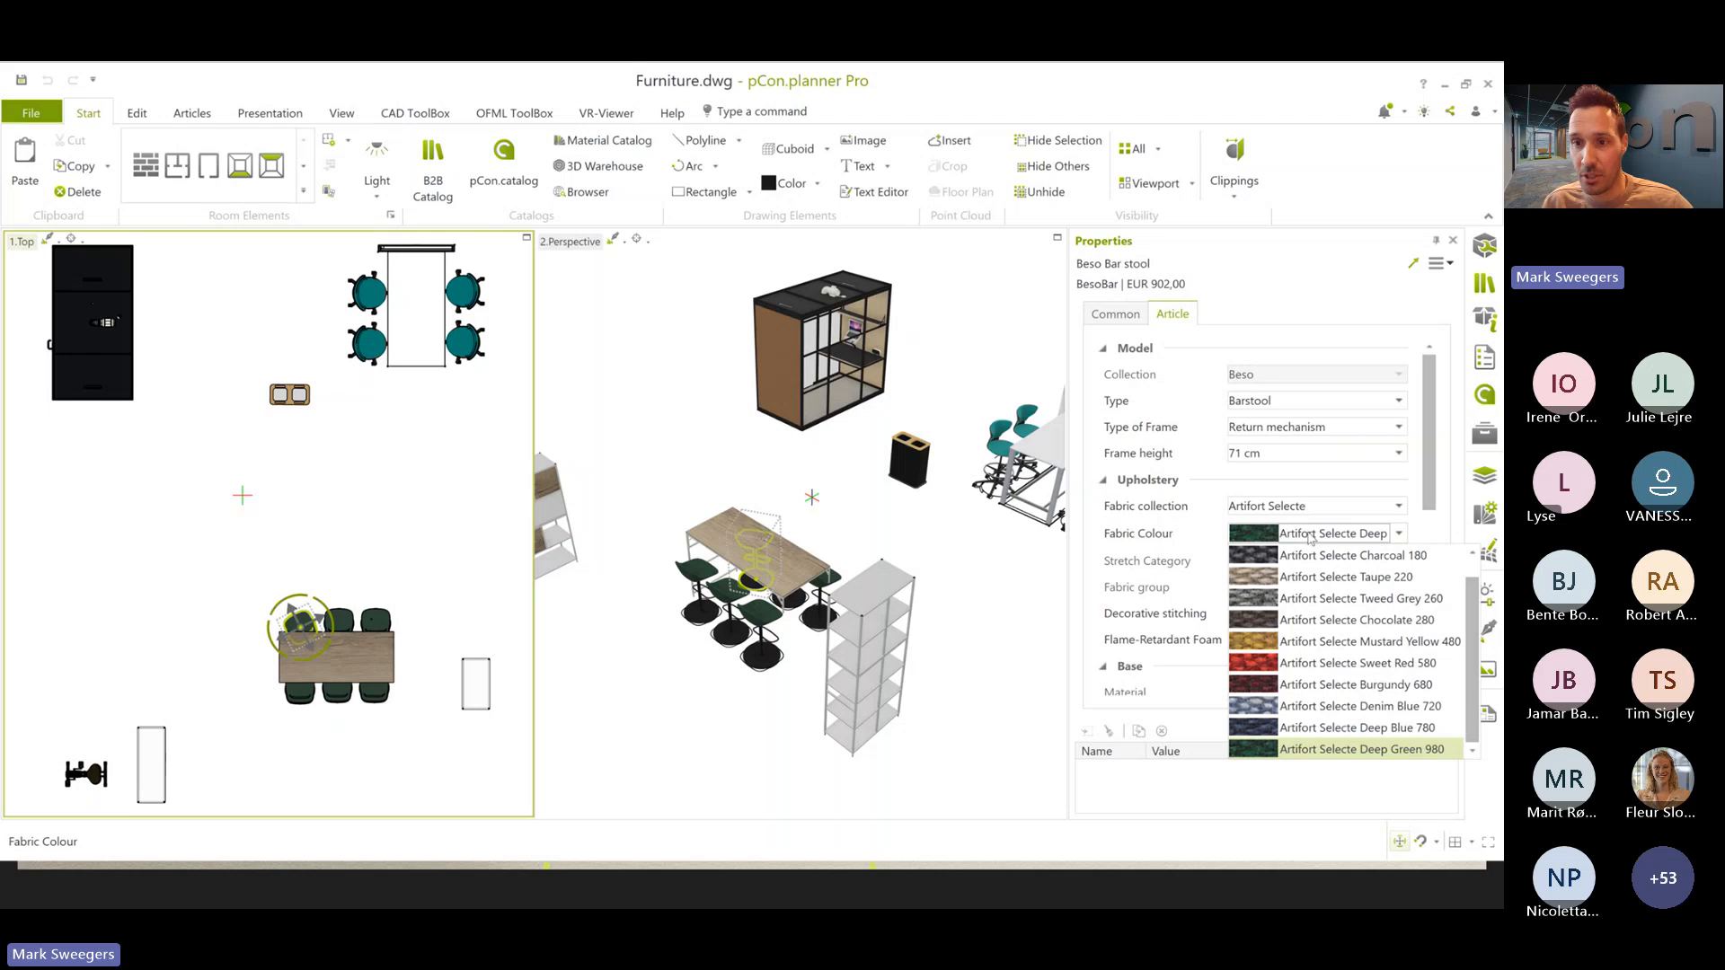
click(1317, 658)
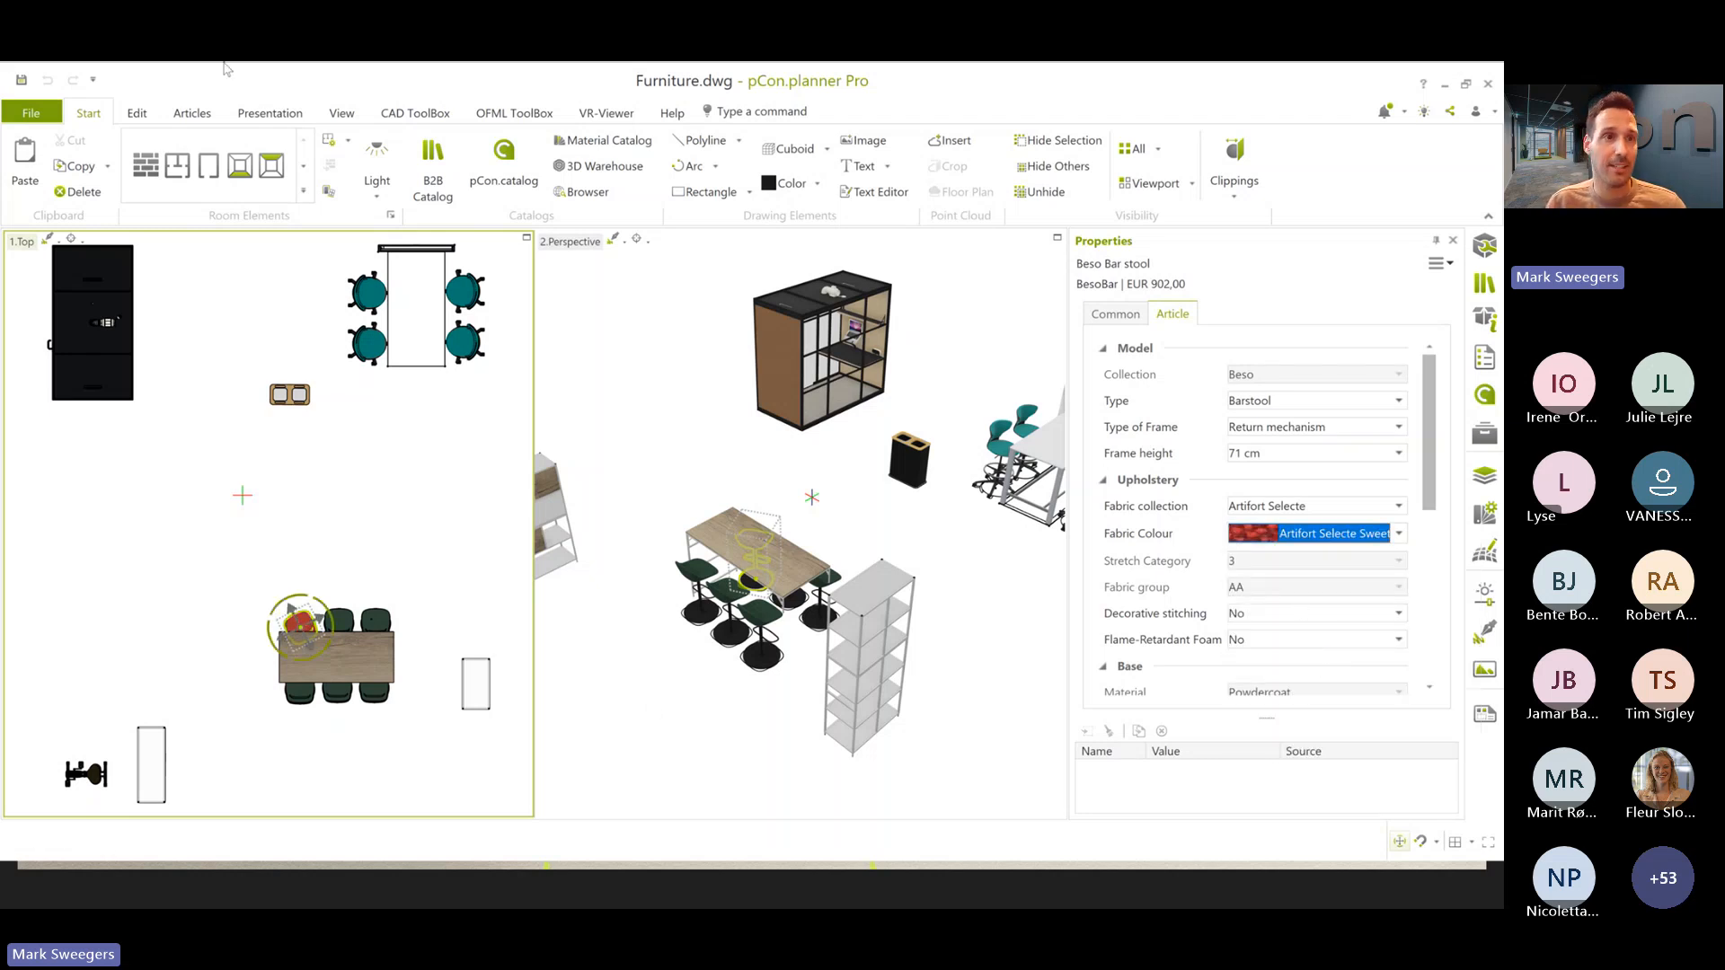
click(22, 82)
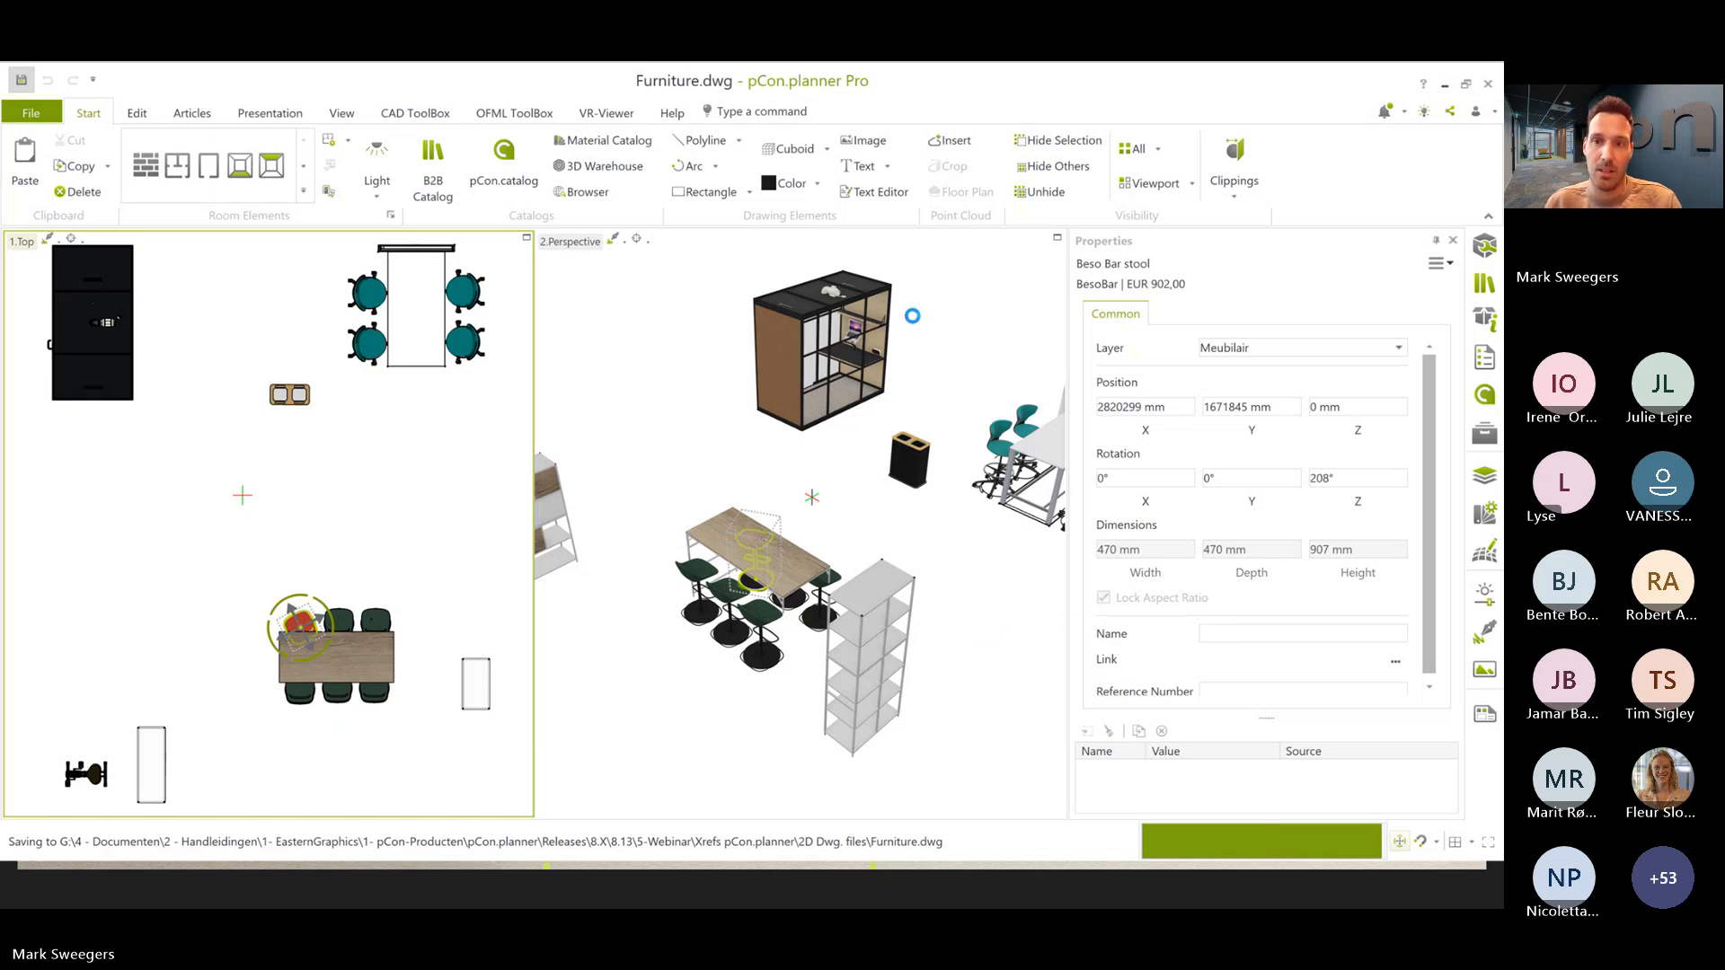
- Switch back to Blank Project.dwg and update the Furniture attachment in the attachment manager
key(alt+Tab)
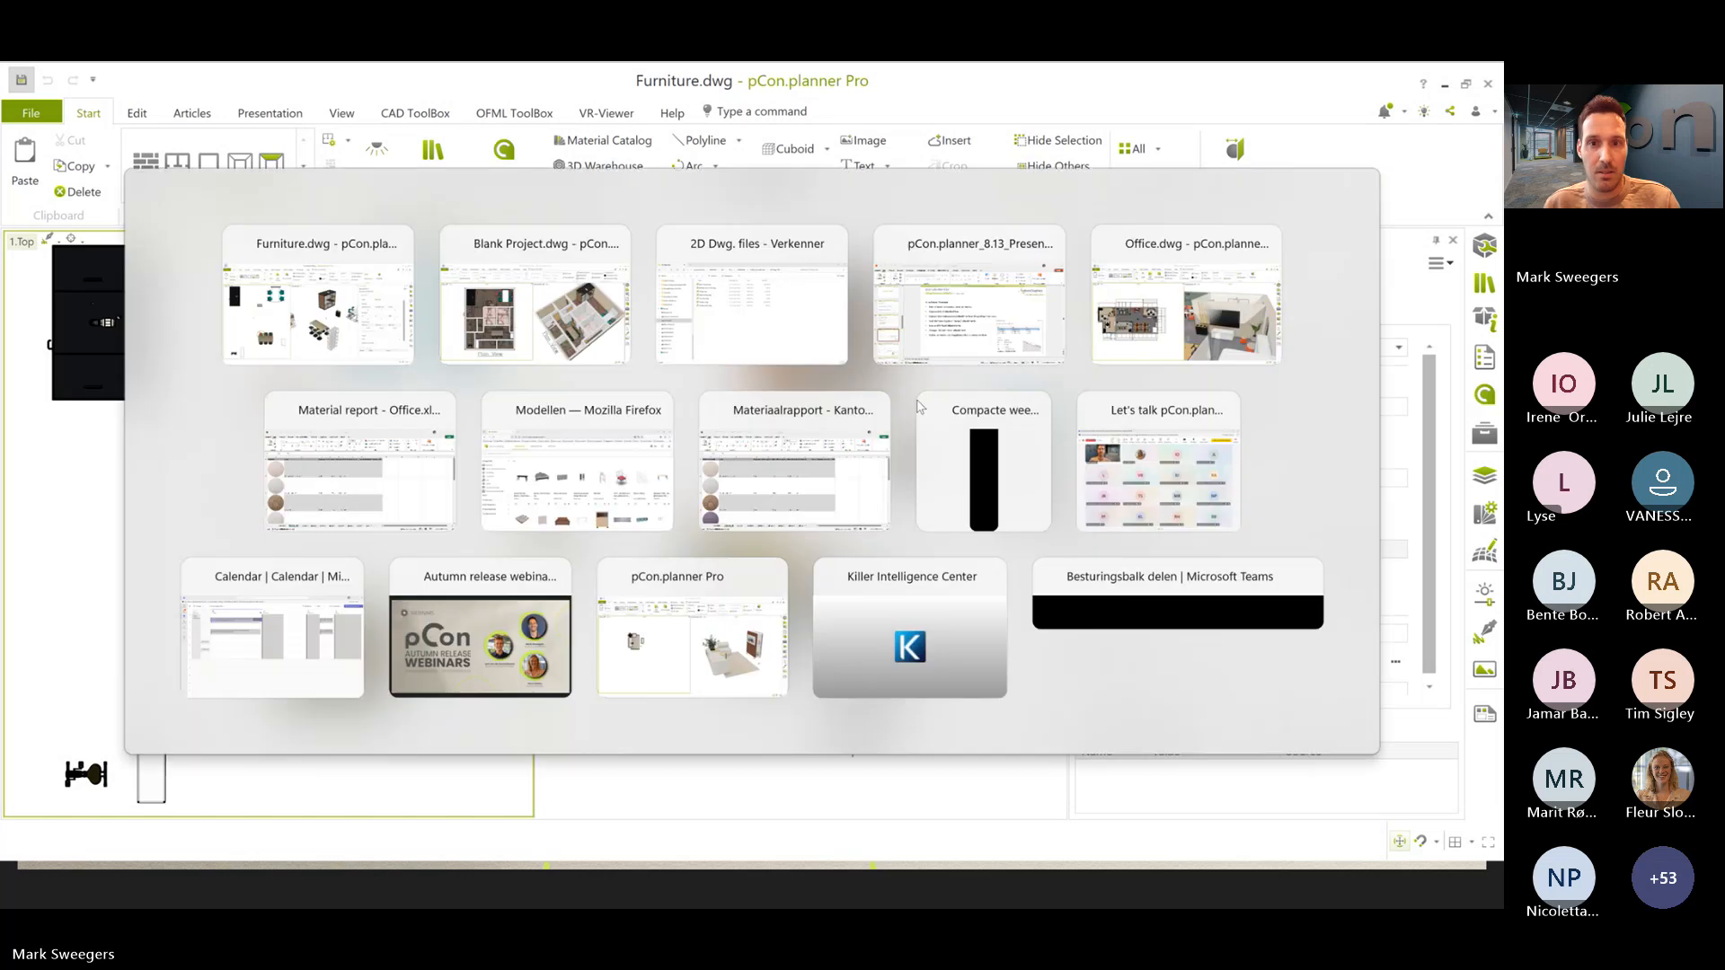
key(alt+Tab)
key(alt+Tab)
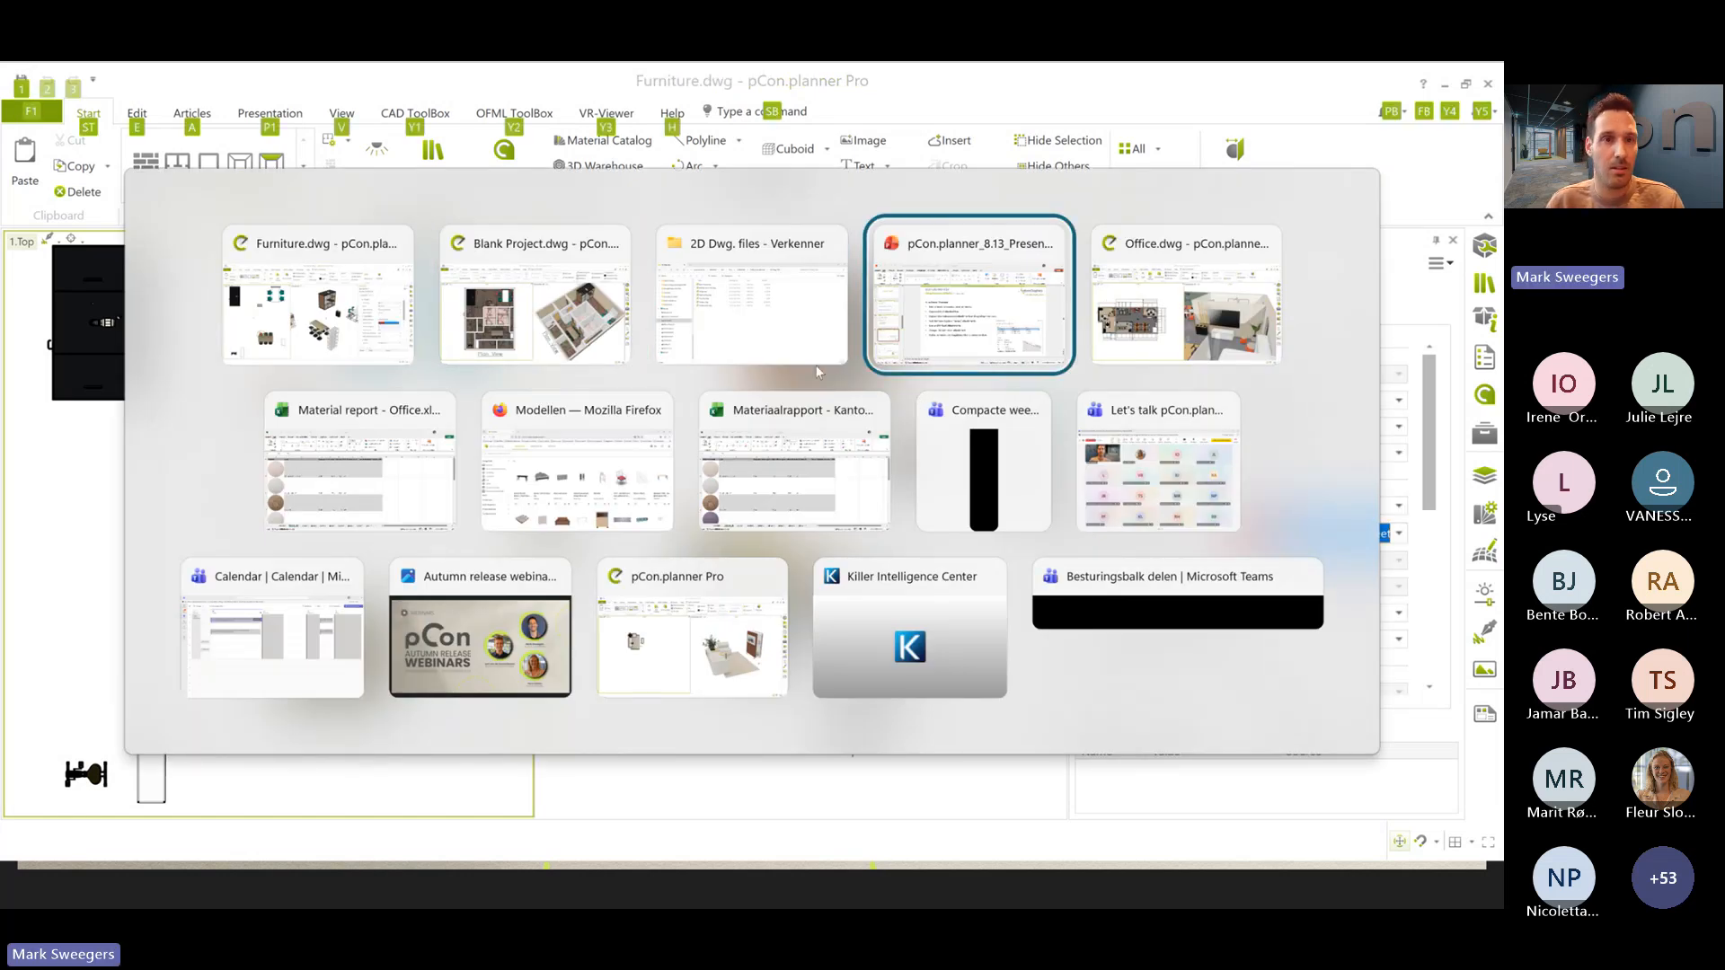
click(574, 282)
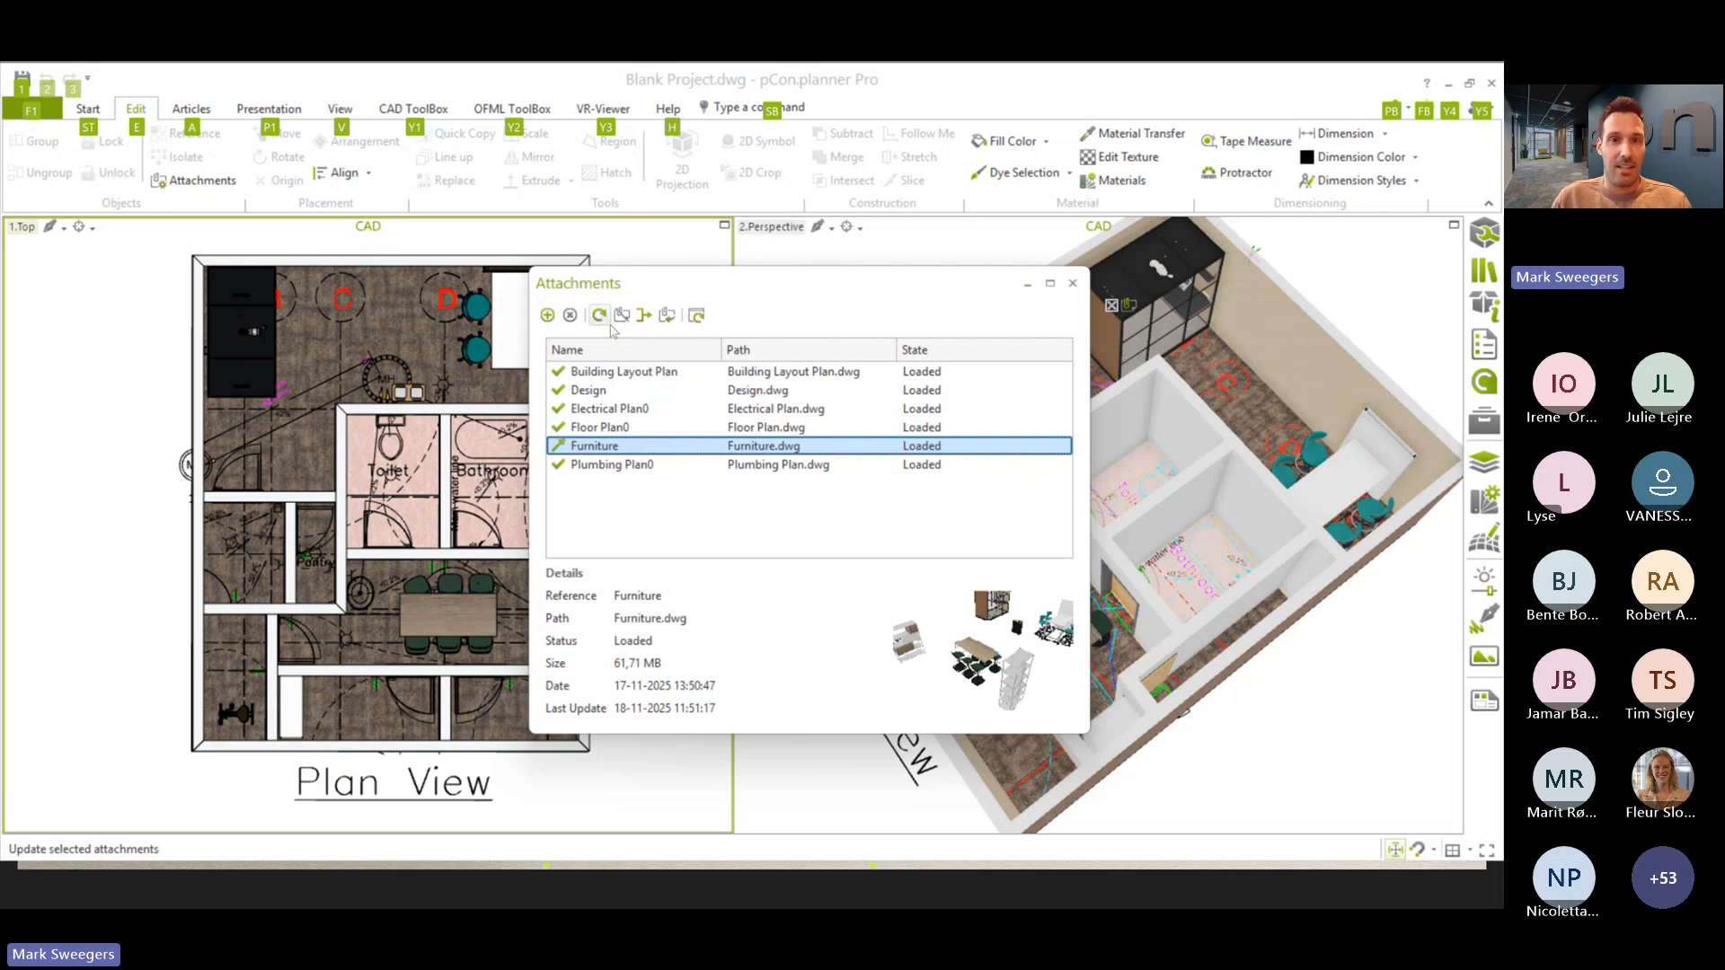
click(599, 316)
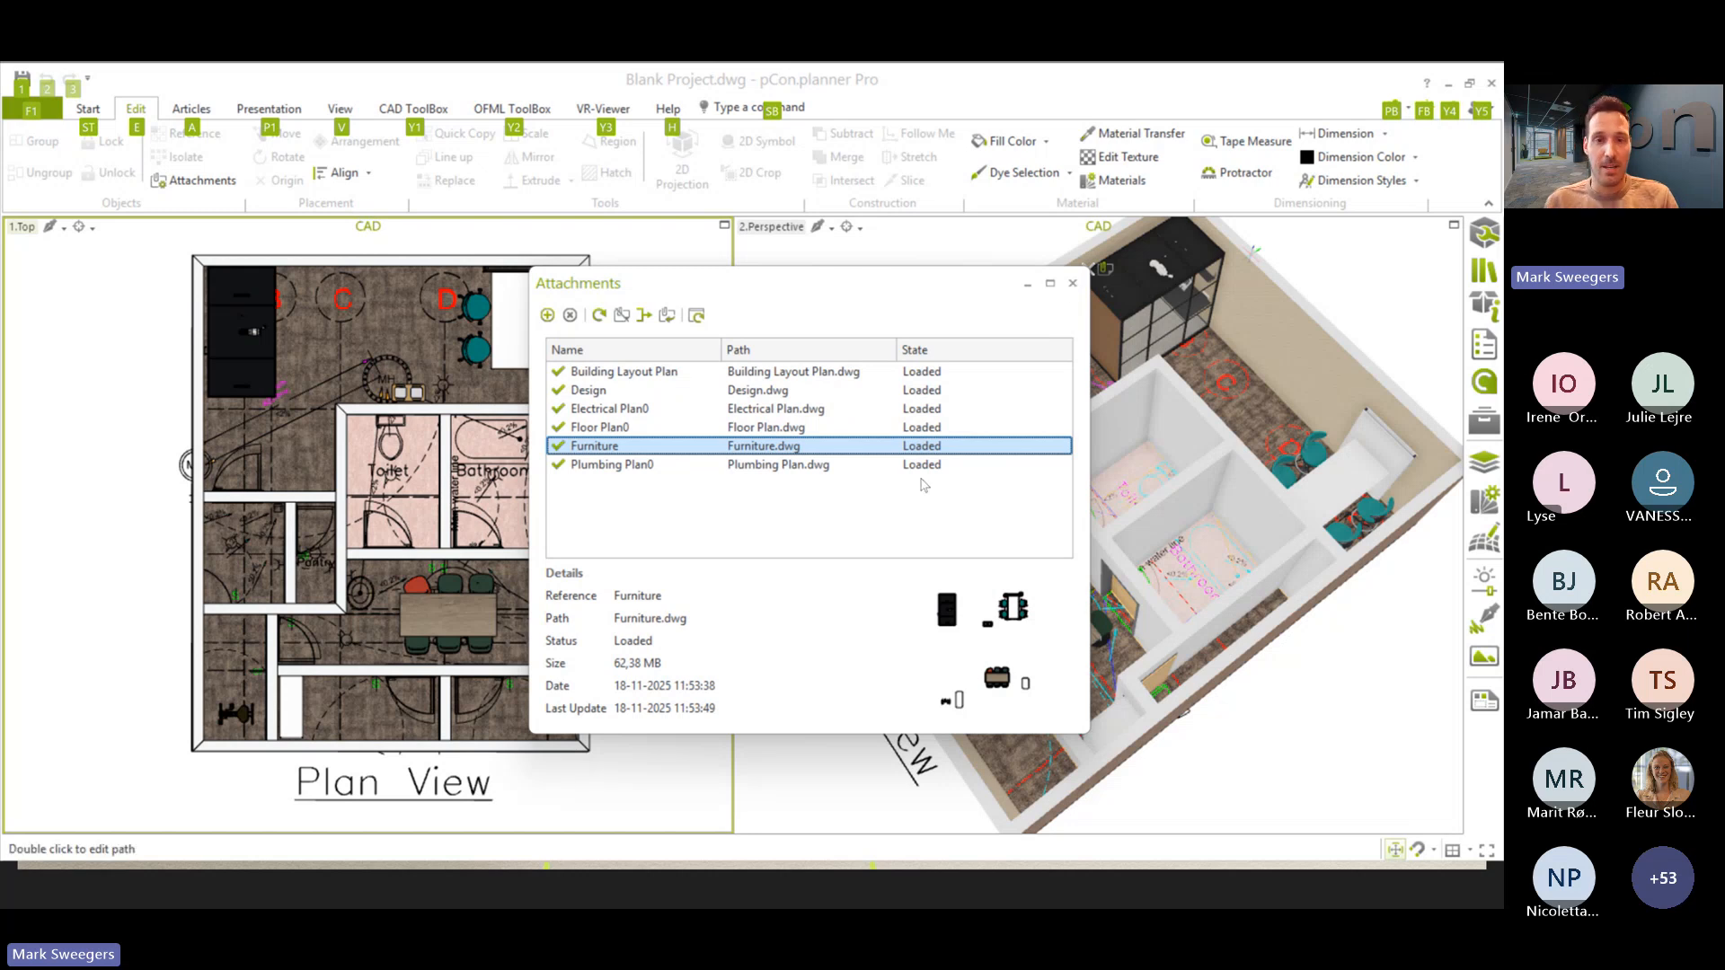
- Switch to pCon.planner_8.13_Presentation_EN.pptx in PowerPoint and start the slide show from slide 15, Attachment Manager
key(alt+Tab)
key(alt+Tab)
key(alt+Tab)
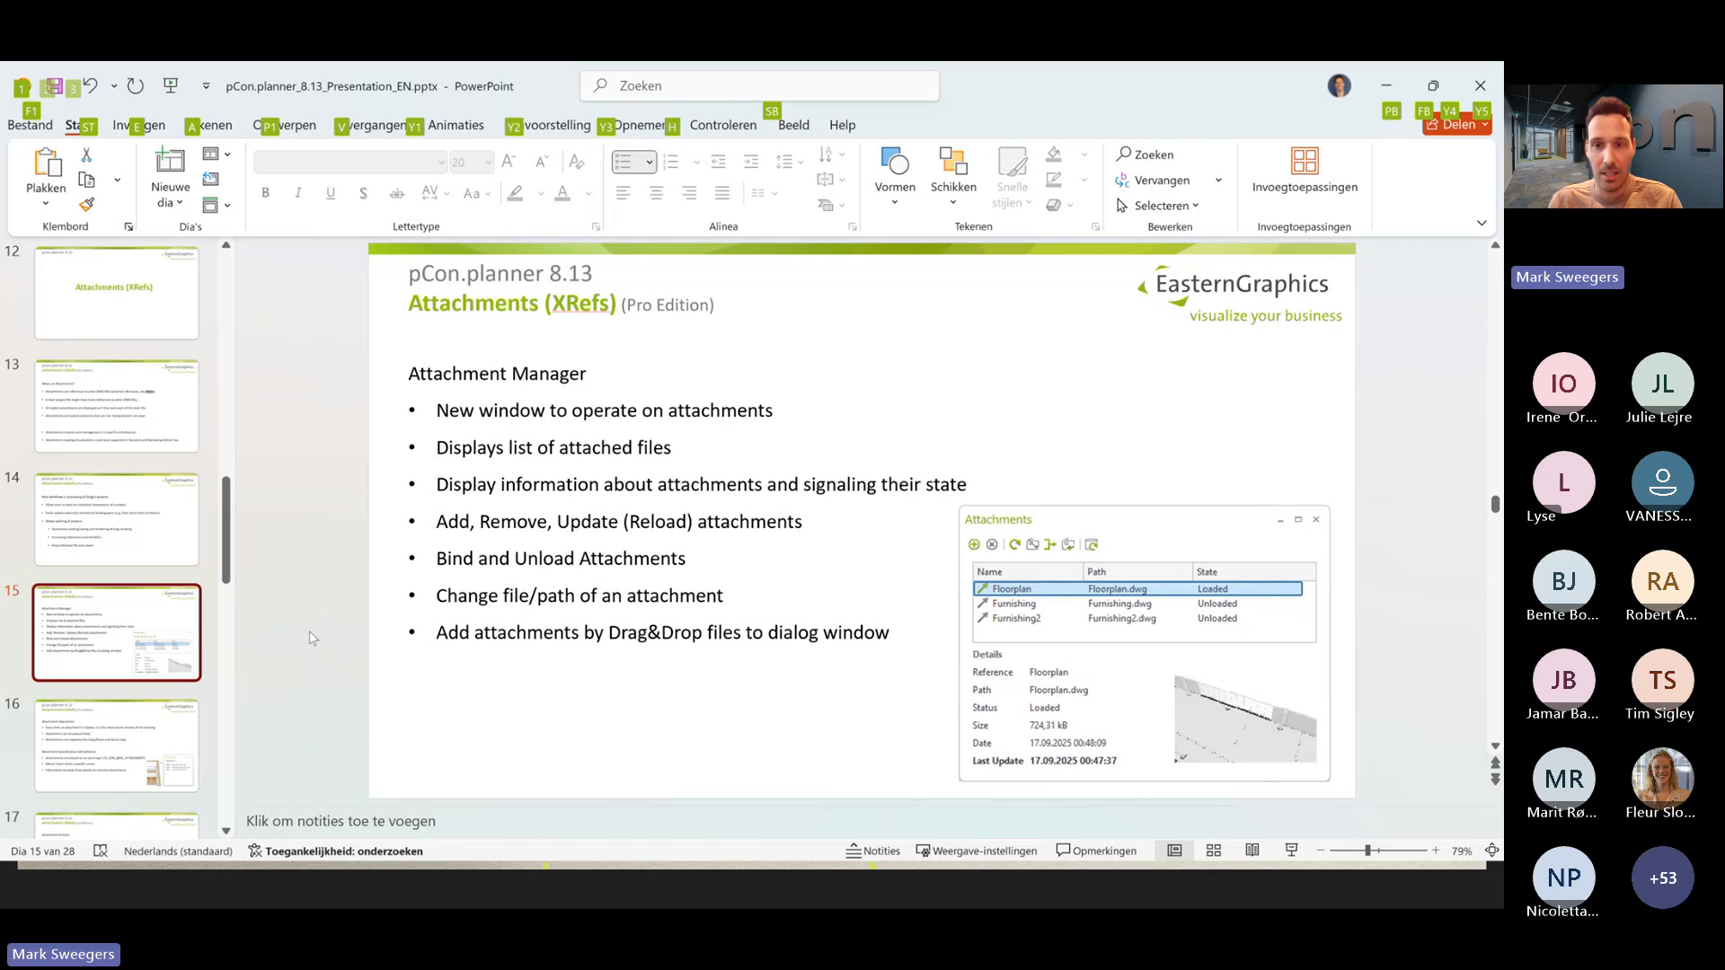
click(1290, 851)
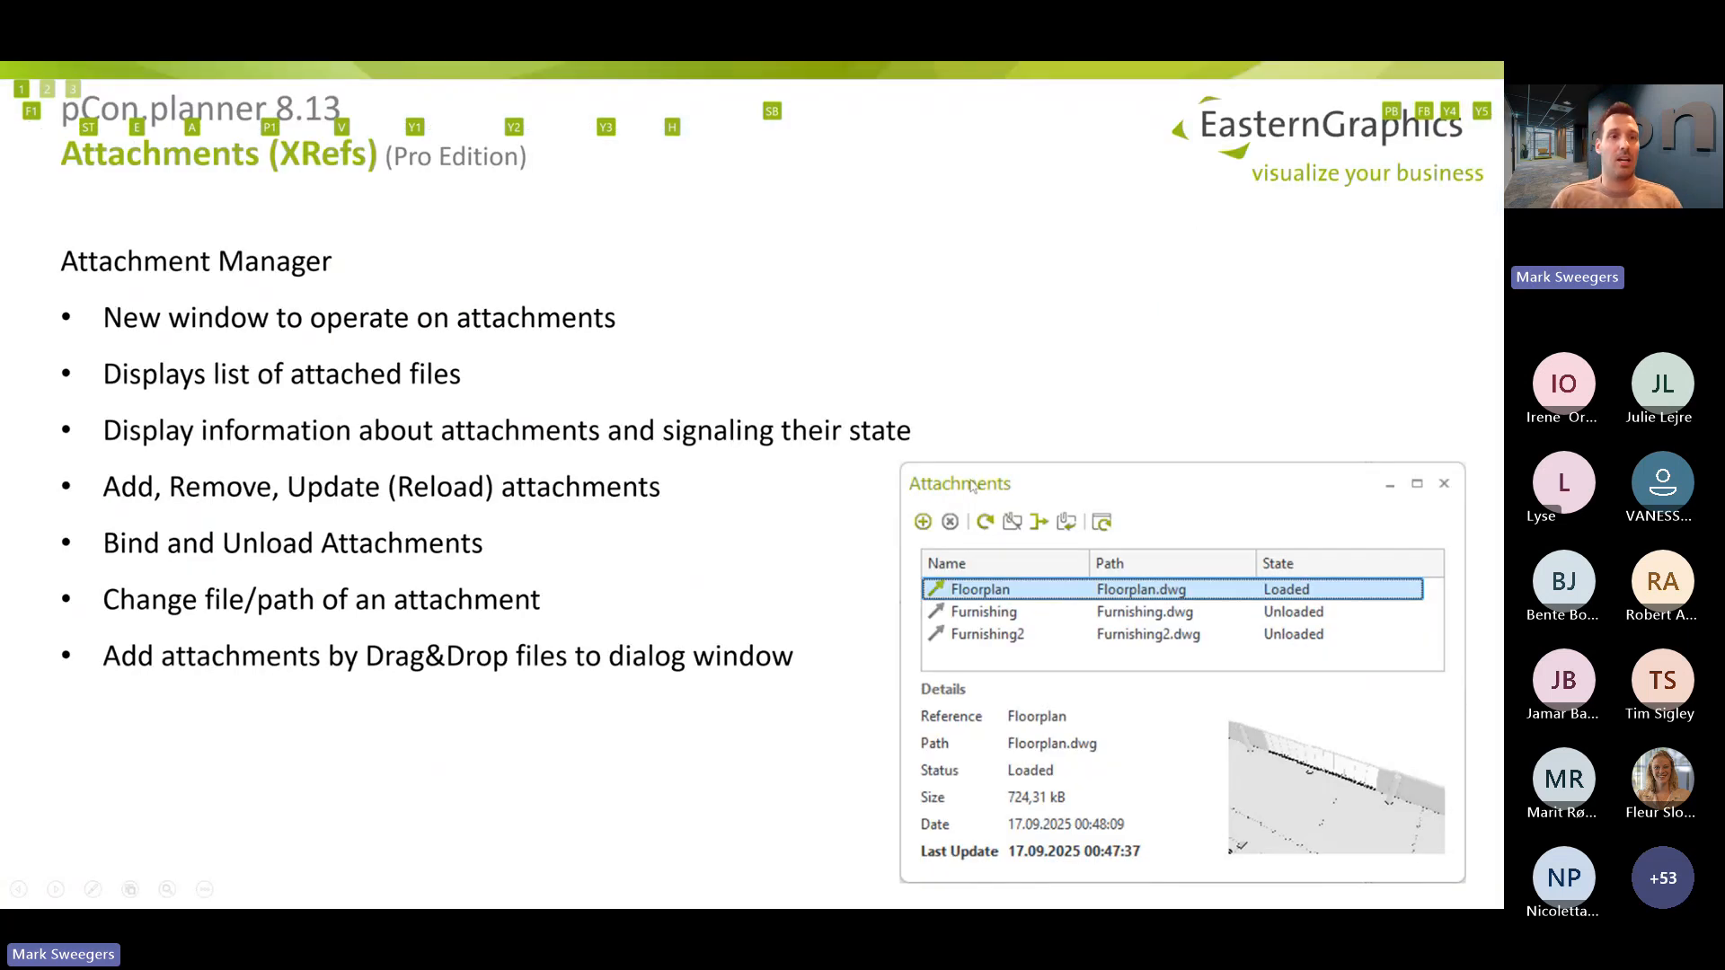